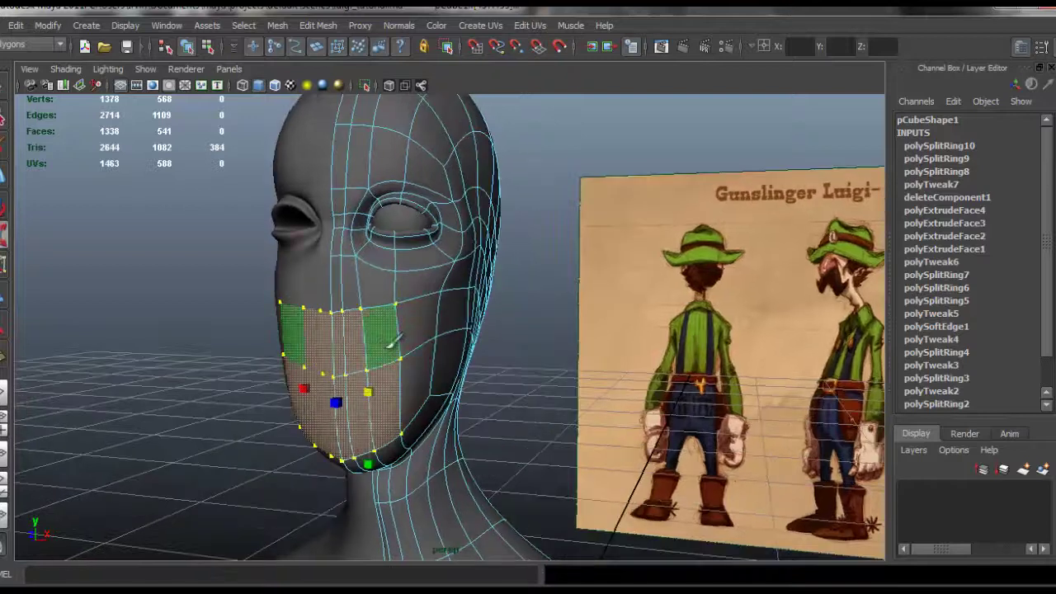
Scale the selected mouth-area faces down vertically to shorten the patch on the lower face
drag(370, 466, 273, 389)
alt+middle_drag(273, 388, 382, 383)
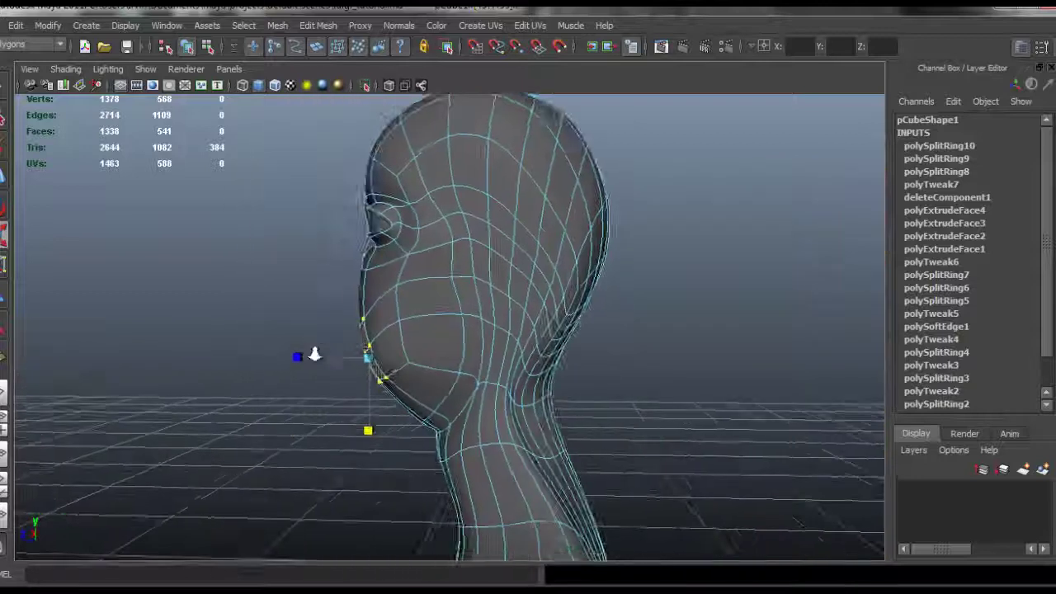
alt+right_drag(321, 337, 370, 368)
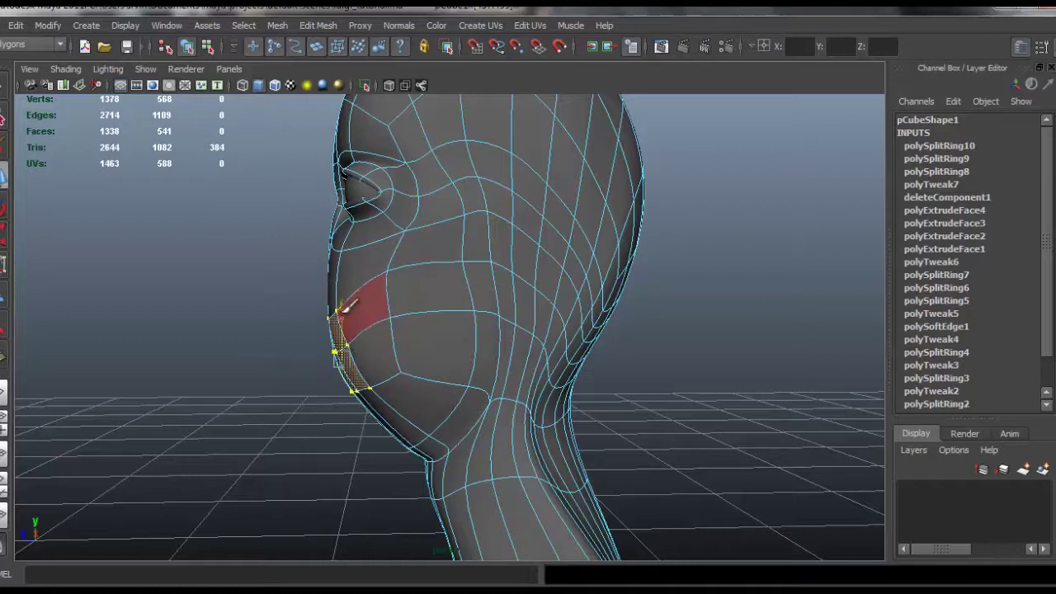
alt+drag(315, 314, 468, 344)
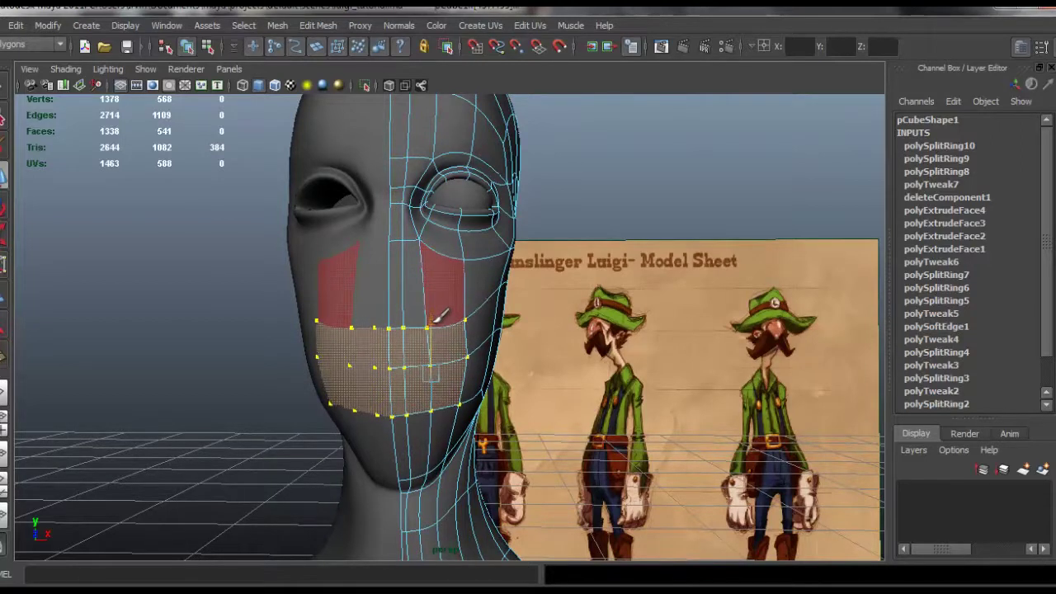
Squash the selected mouth faces further in height into a narrower horizontal band across the face
alt+right_drag(485, 333, 429, 334)
alt+drag(428, 334, 311, 345)
alt+right_drag(311, 345, 425, 379)
alt+drag(424, 381, 474, 324)
alt+middle_drag(473, 324, 480, 306)
drag(394, 428, 393, 377)
alt+drag(393, 377, 336, 386)
alt+drag(256, 372, 480, 367)
alt+right_drag(478, 366, 384, 318)
alt+drag(417, 315, 451, 358)
alt+right_drag(450, 358, 456, 262)
alt+right_drag(445, 371, 452, 289)
Extrude the selected mouth faces and scale the result inward to form an inner lip ring
click(320, 25)
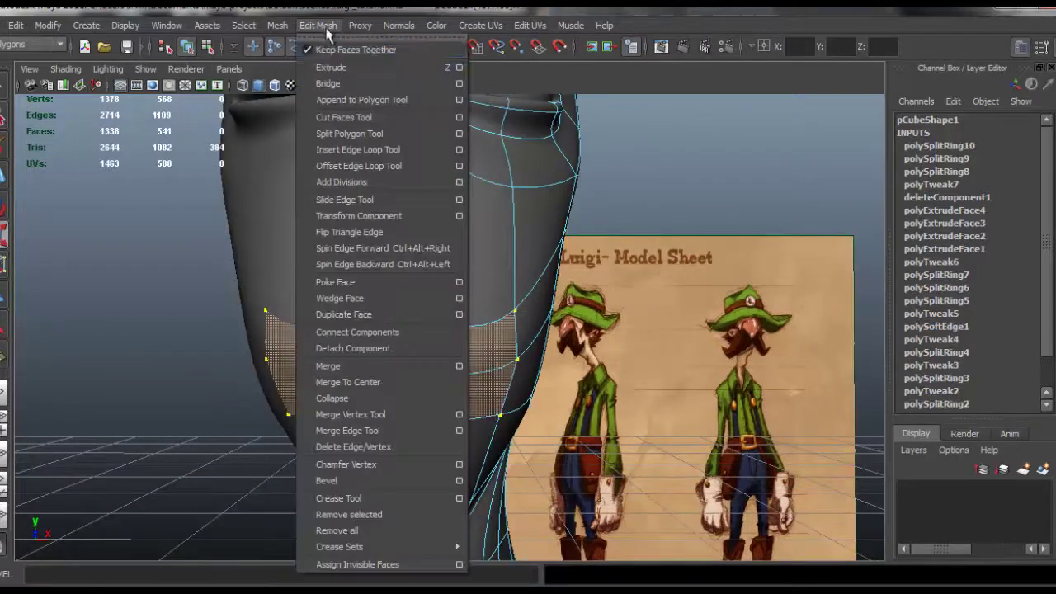
click(343, 63)
alt+right_drag(421, 373, 459, 396)
alt+drag(459, 396, 419, 393)
alt+right_drag(354, 367, 377, 361)
alt+drag(376, 361, 404, 327)
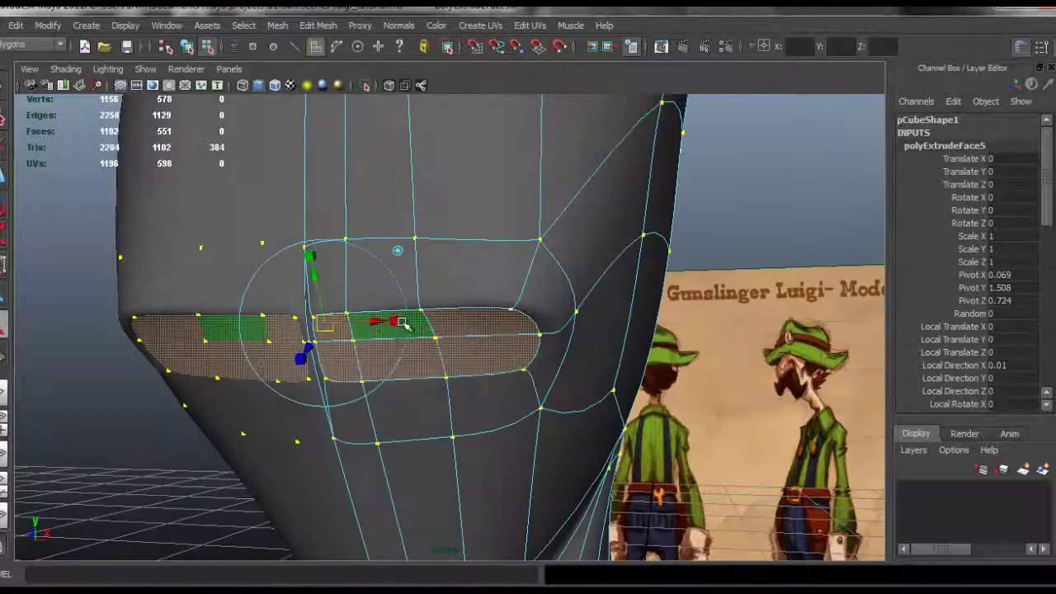
drag(323, 325, 295, 321)
Turn off Reflection in the Move tool settings
alt+right_drag(512, 356, 434, 364)
alt+drag(434, 365, 243, 390)
alt+middle_drag(243, 389, 339, 324)
alt+right_drag(339, 324, 478, 312)
alt+middle_drag(370, 339, 363, 360)
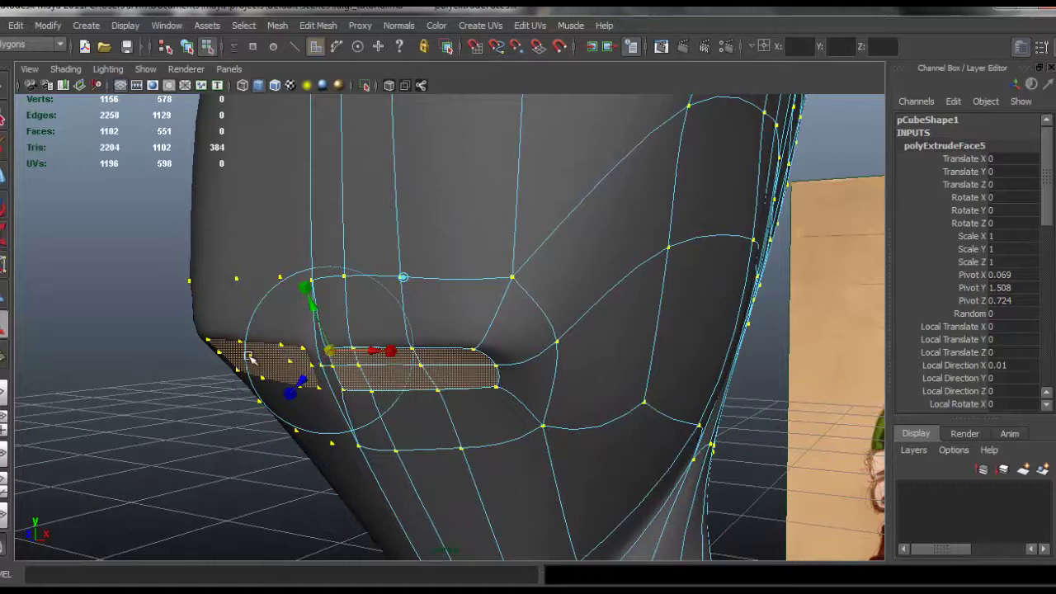
click(5, 188)
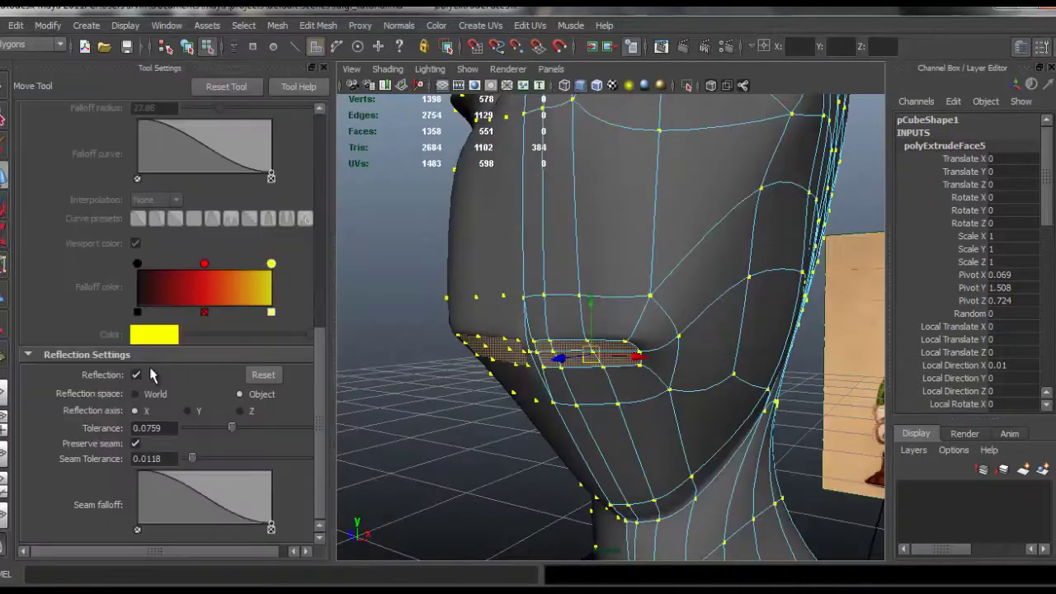
click(137, 375)
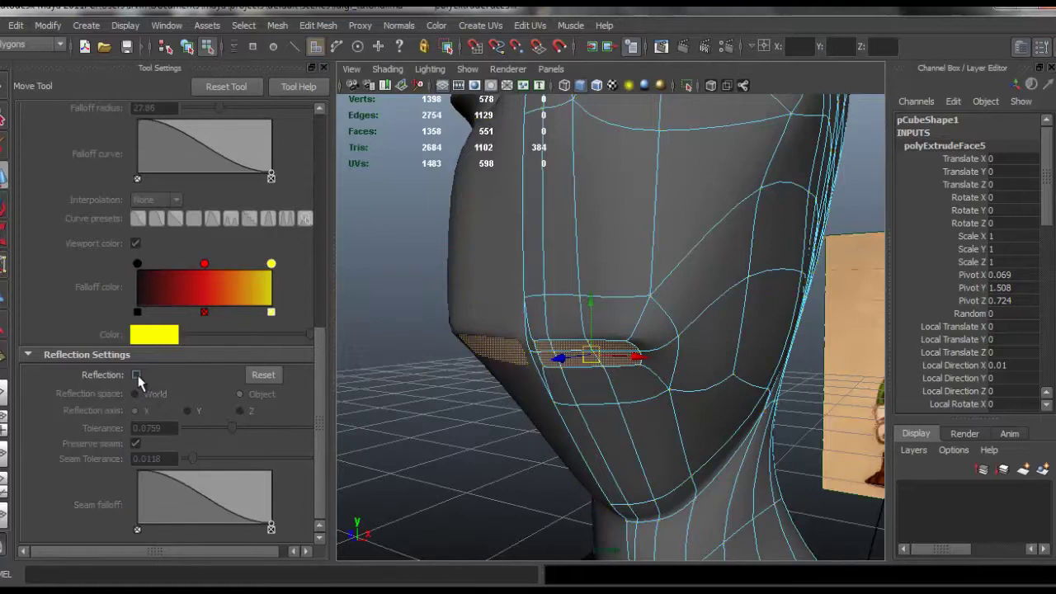
click(323, 70)
Extrude the inner mouth faces again and move them back into the head to form the mouth cavity
alt+drag(469, 339, 480, 318)
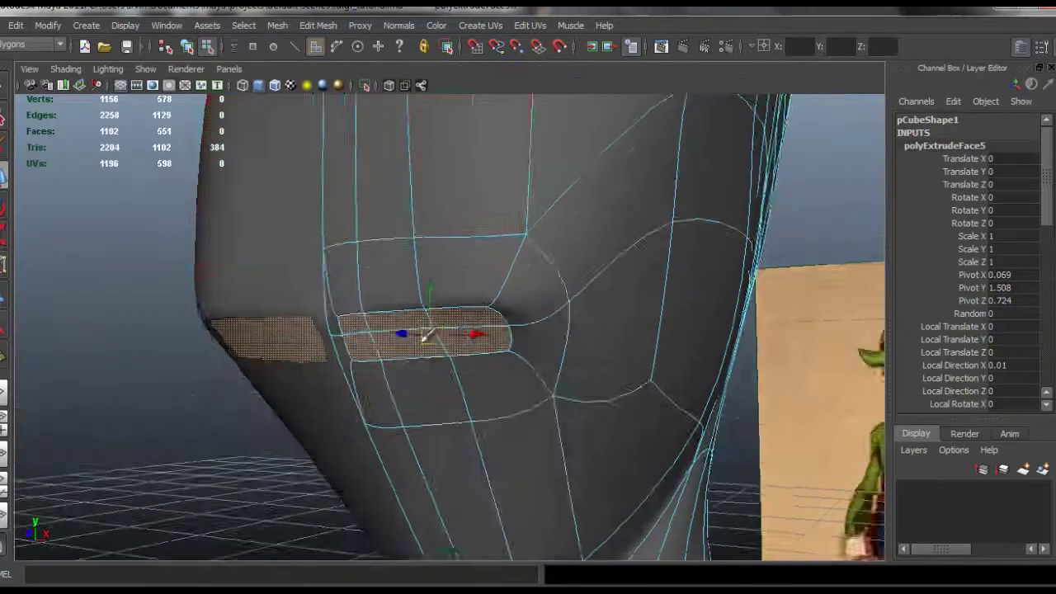
alt+drag(425, 337, 387, 356)
key(ctrl+e)
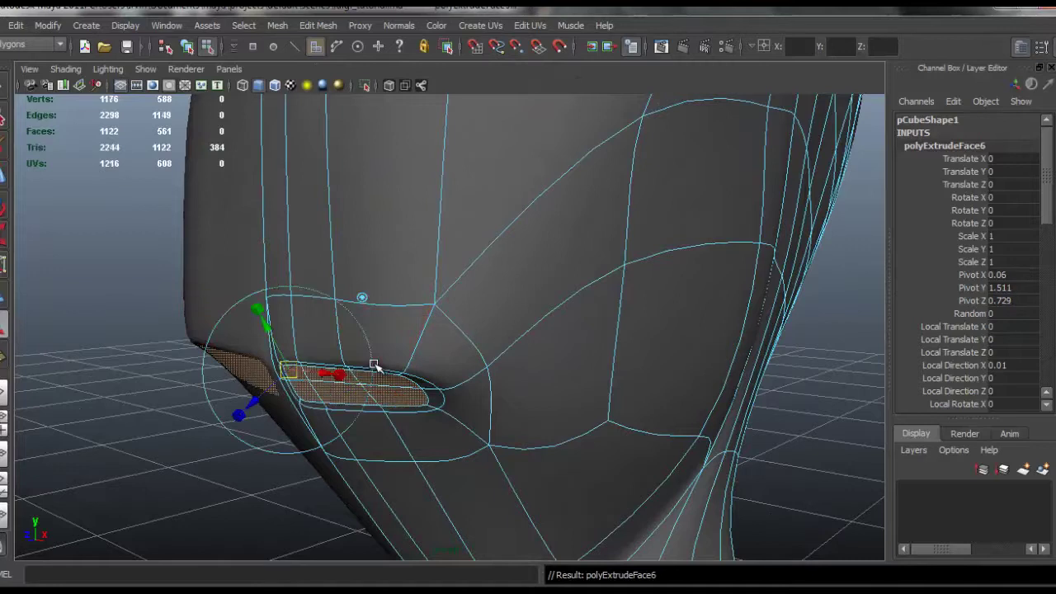
key(ctrl+z)
key(ctrl+e)
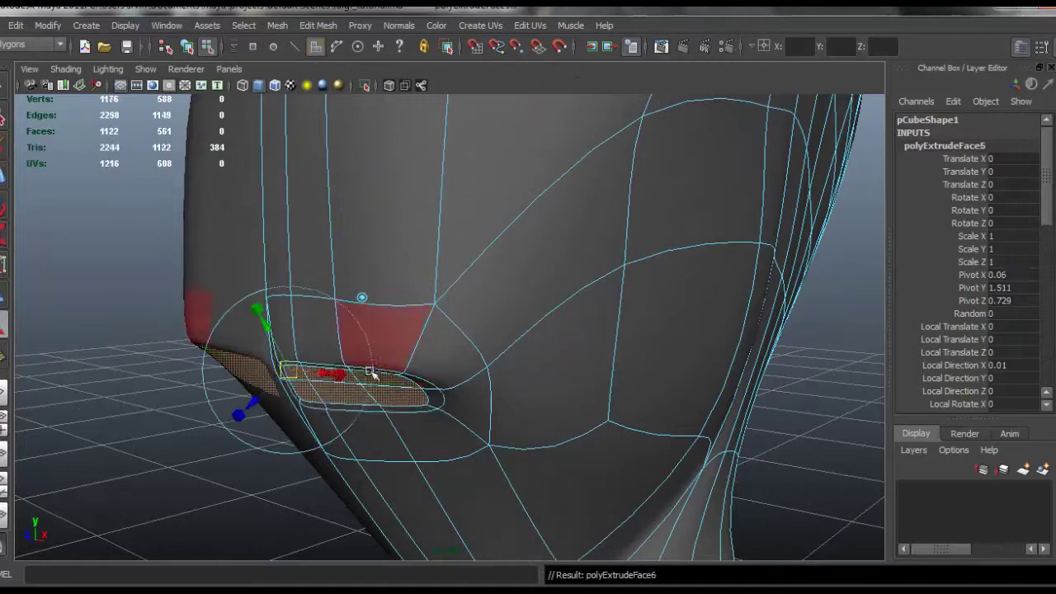
key(w)
drag(341, 387, 389, 375)
alt+drag(475, 347, 441, 347)
drag(370, 350, 391, 348)
Turn Reflection back on in the Move tool settings
alt+drag(464, 342, 508, 321)
alt+right_drag(546, 320, 367, 313)
alt+drag(466, 326, 387, 317)
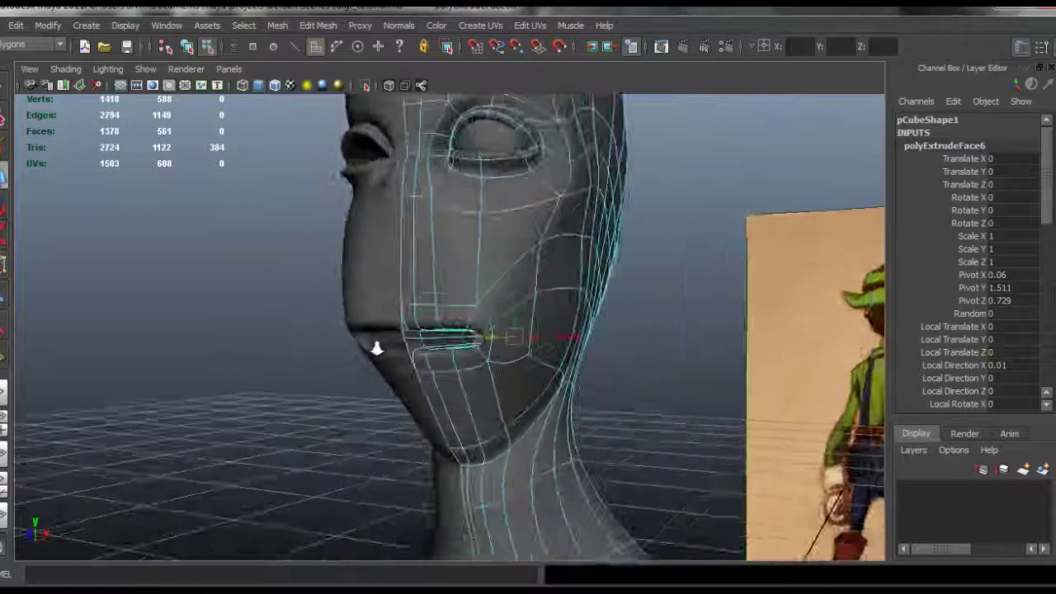
alt+right_drag(389, 317, 503, 386)
mouse_move(502, 387)
alt+mouse_down()
mouse_move(486, 401)
mouse_move(515, 384)
mouse_move(569, 396)
mouse_move(500, 380)
alt+mouse_up()
alt+drag(543, 338, 400, 349)
double_click(2, 177)
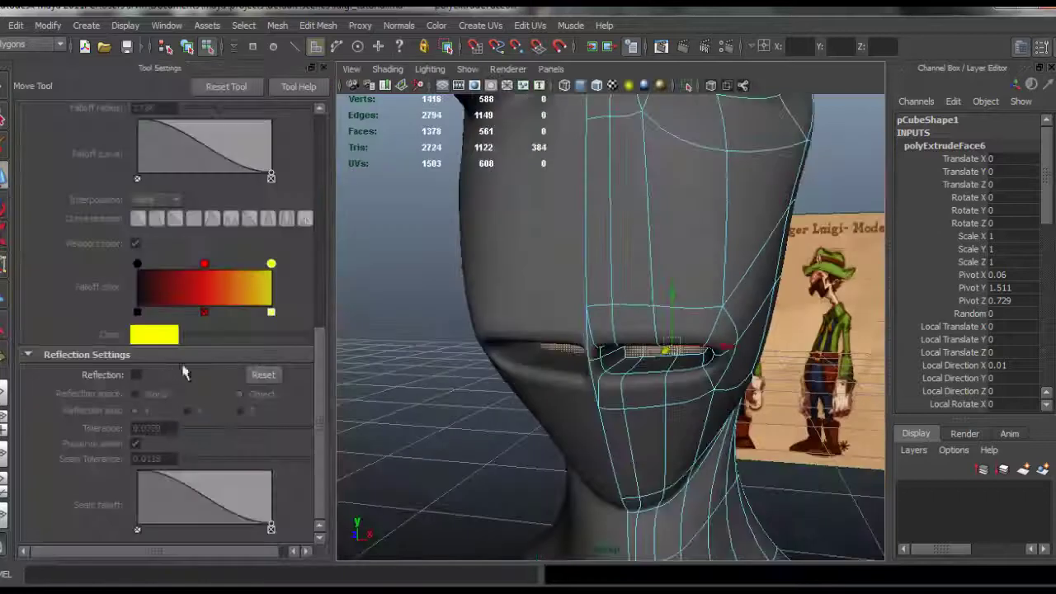
click(134, 374)
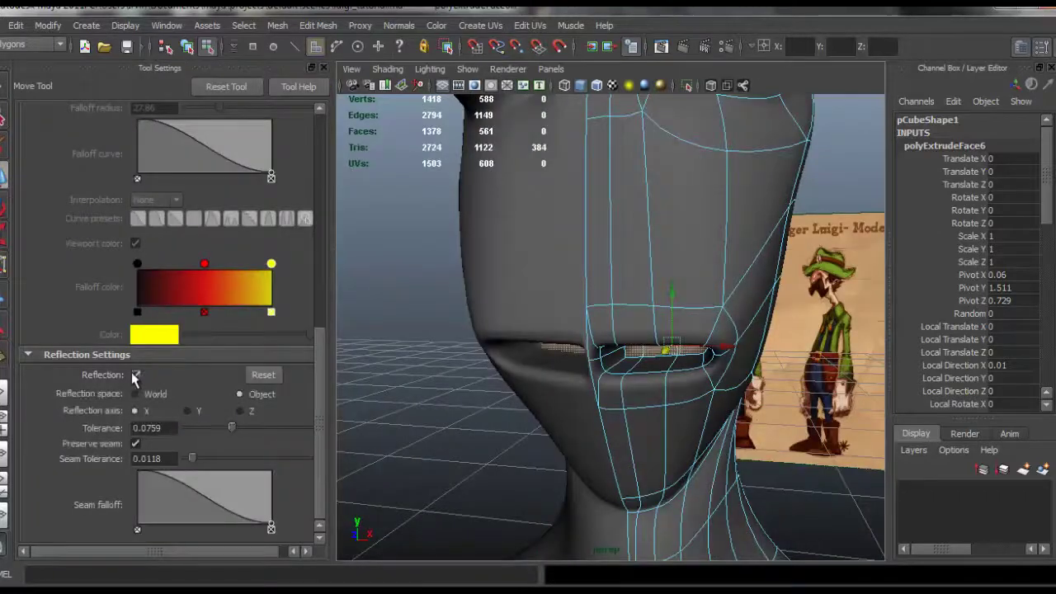
click(324, 67)
Delete the extra extruded faces along the centre seam of the mouth
alt+drag(513, 349, 421, 350)
click(411, 348)
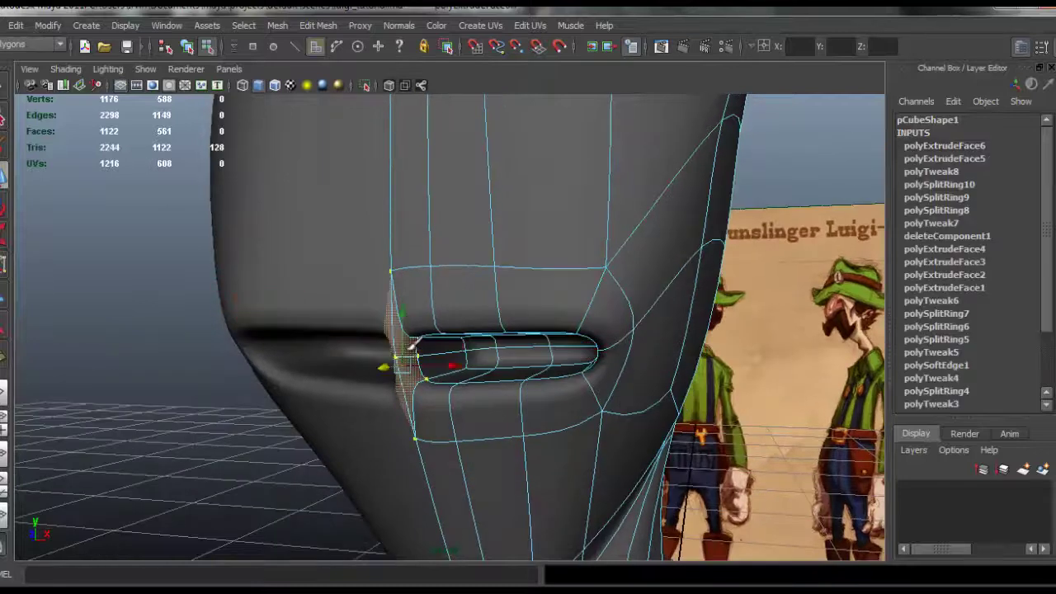
key(Delete)
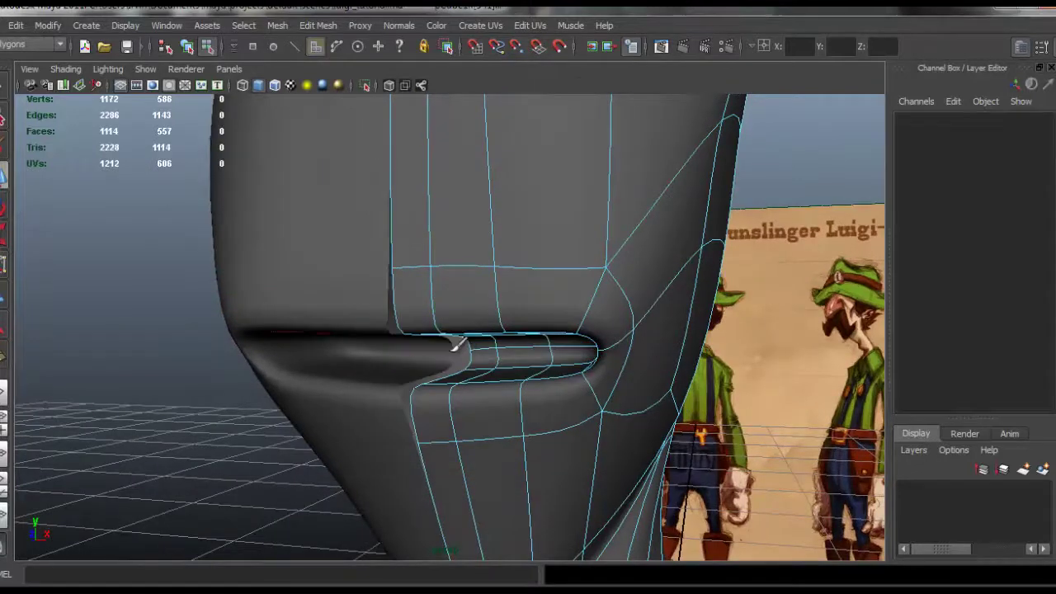
Select the open centre-seam edge loop and align it on the mirror line to close the gap
alt+drag(478, 401, 542, 395)
right_drag(523, 237, 529, 191)
double_click(475, 196)
alt+drag(560, 225, 578, 265)
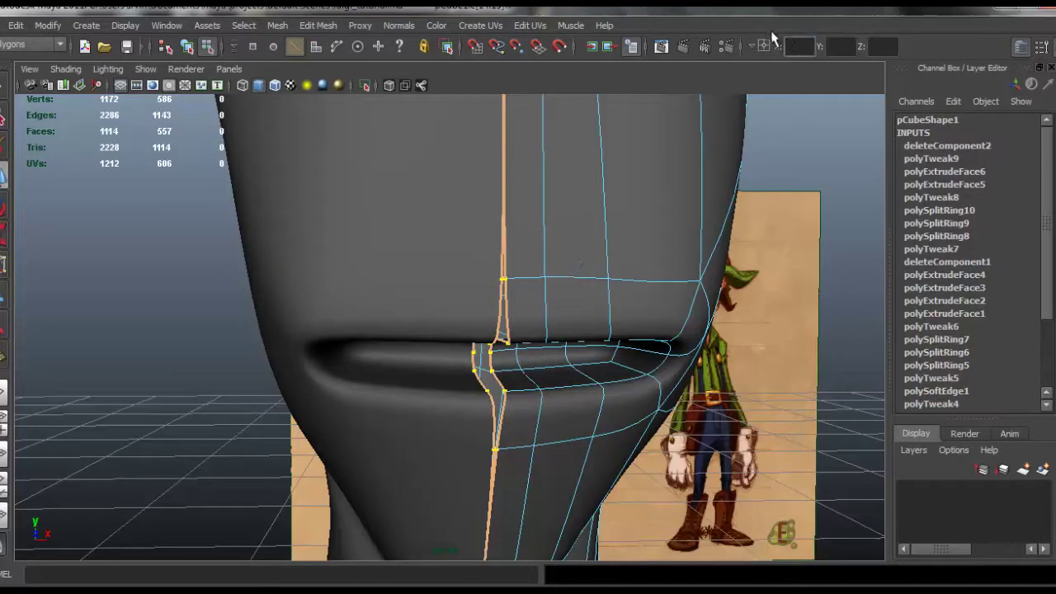
alt+drag(552, 255, 504, 308)
click(543, 289)
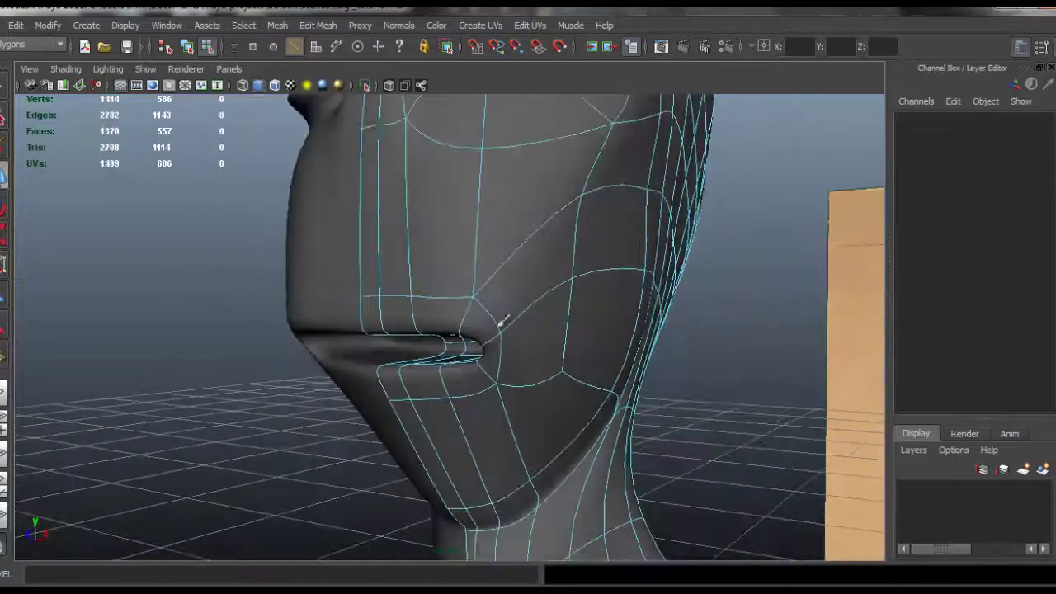
Reposition the edges around the lips, mouth corner and cheek to space out the loops around the mouth
double_click(484, 396)
drag(433, 372, 517, 355)
click(470, 341)
click(482, 310)
alt+drag(448, 316, 391, 308)
click(417, 352)
drag(430, 352, 571, 378)
drag(625, 345, 609, 345)
scroll(551, 389, up, 2)
mouse_move(558, 384)
alt+mouse_down()
mouse_move(547, 375)
mouse_move(554, 363)
alt+mouse_up()
alt+middle_drag(555, 363, 445, 342)
Insert an edge loop around the lips between the mouth opening and the outer mouth loop
click(317, 25)
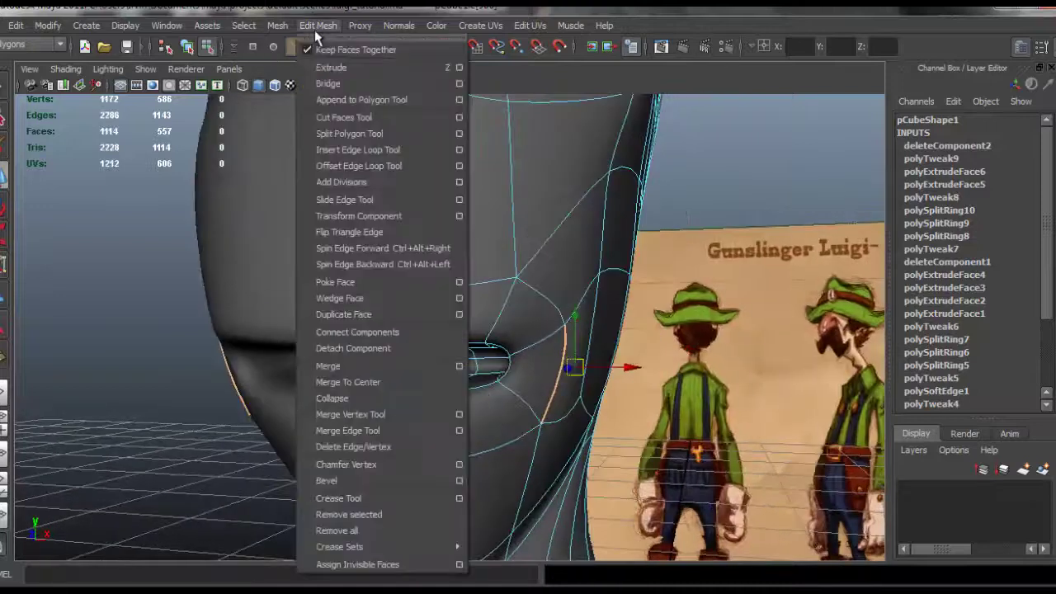
click(398, 146)
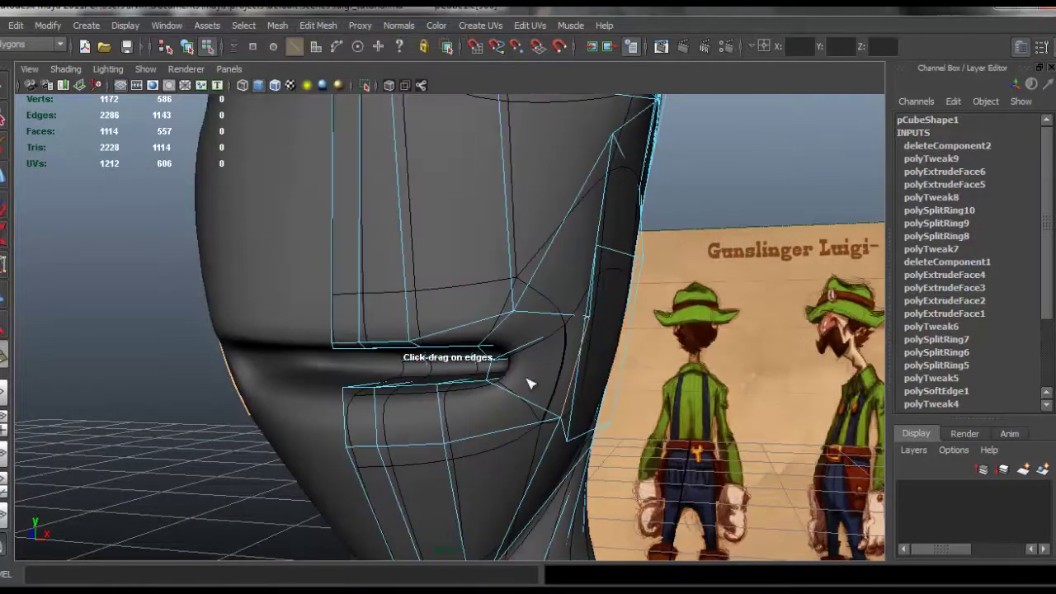
click(532, 405)
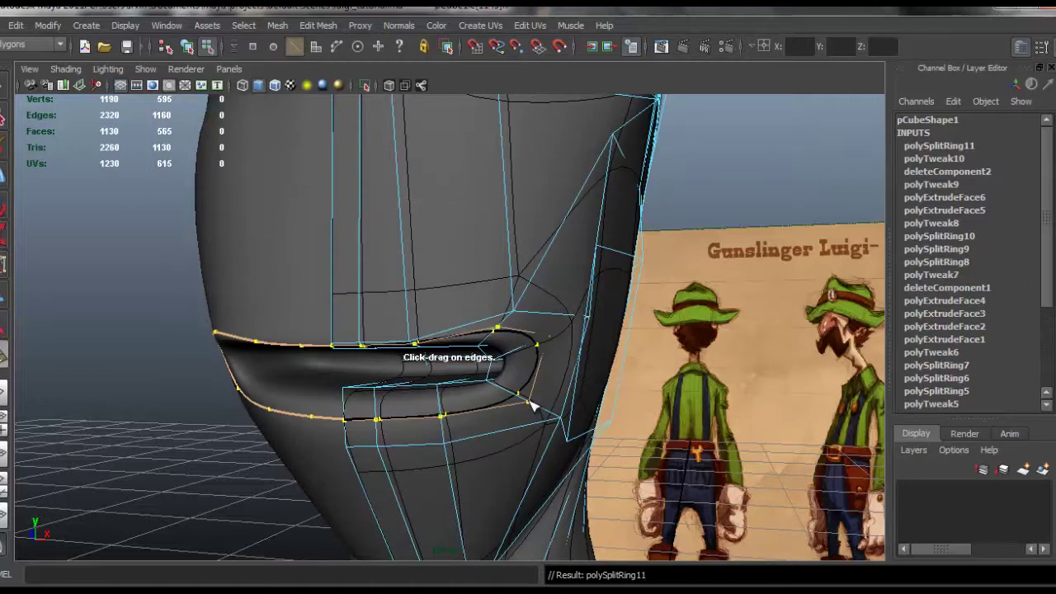
click(526, 304)
Select the centre edges of the outer loop above the upper lip and move them upward
alt+drag(389, 336, 424, 313)
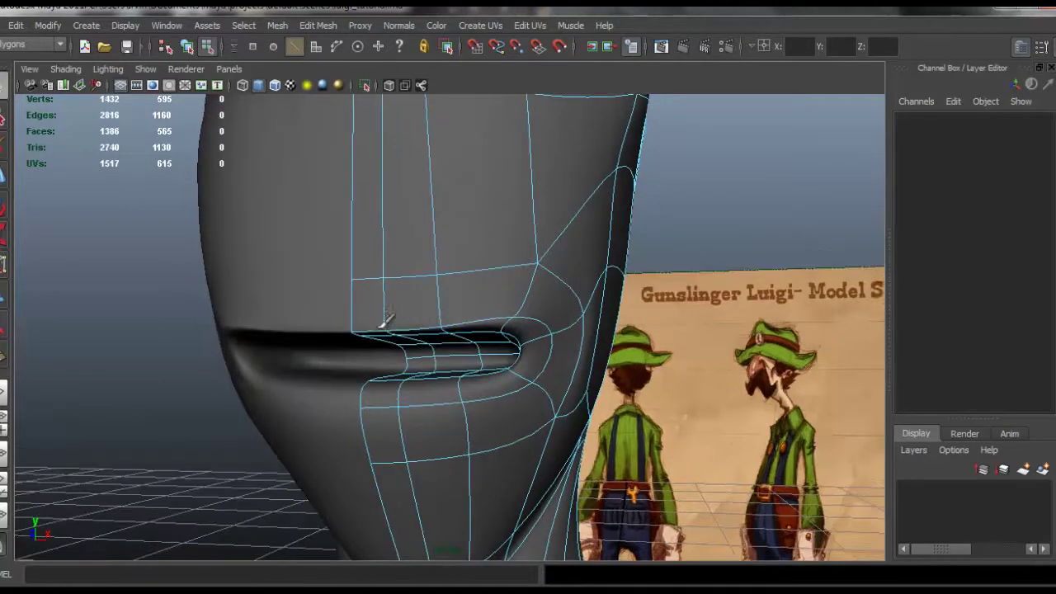
click(374, 330)
key(w)
drag(367, 279, 366, 253)
click(397, 274)
shift+click(372, 274)
click(385, 269)
click(371, 274)
shift+click(416, 275)
drag(392, 273, 394, 207)
Refine the position of the centre edges between the nose area and the upper lip
alt+drag(460, 236, 279, 253)
alt+right_drag(279, 252, 239, 257)
drag(309, 301, 405, 263)
click(363, 291)
click(398, 268)
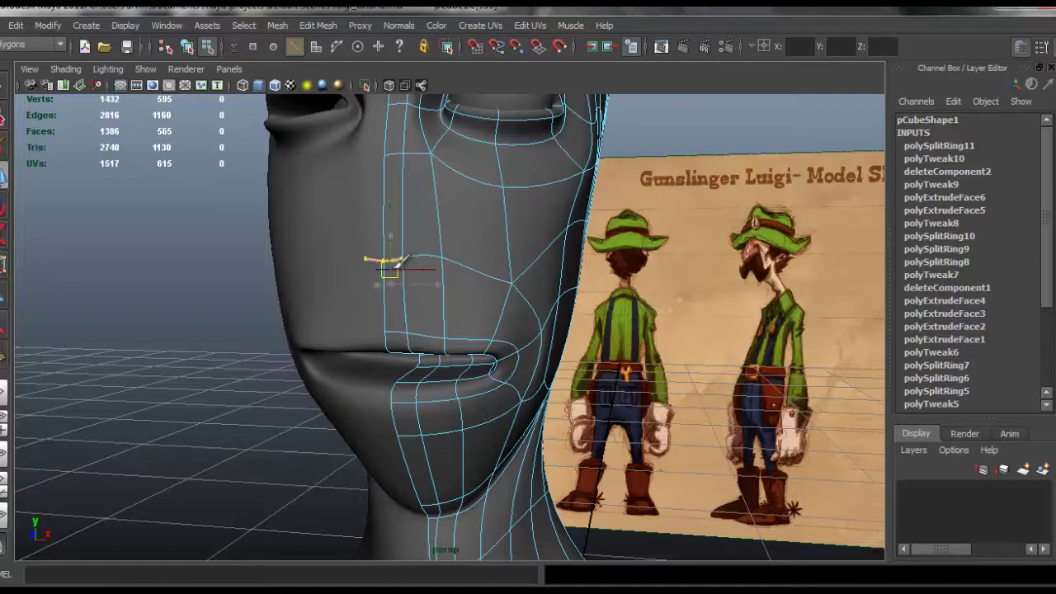
Move the centre edges of the loop just above the upper lip slightly upward
alt+drag(425, 355, 516, 305)
click(489, 321)
click(447, 307)
click(410, 310)
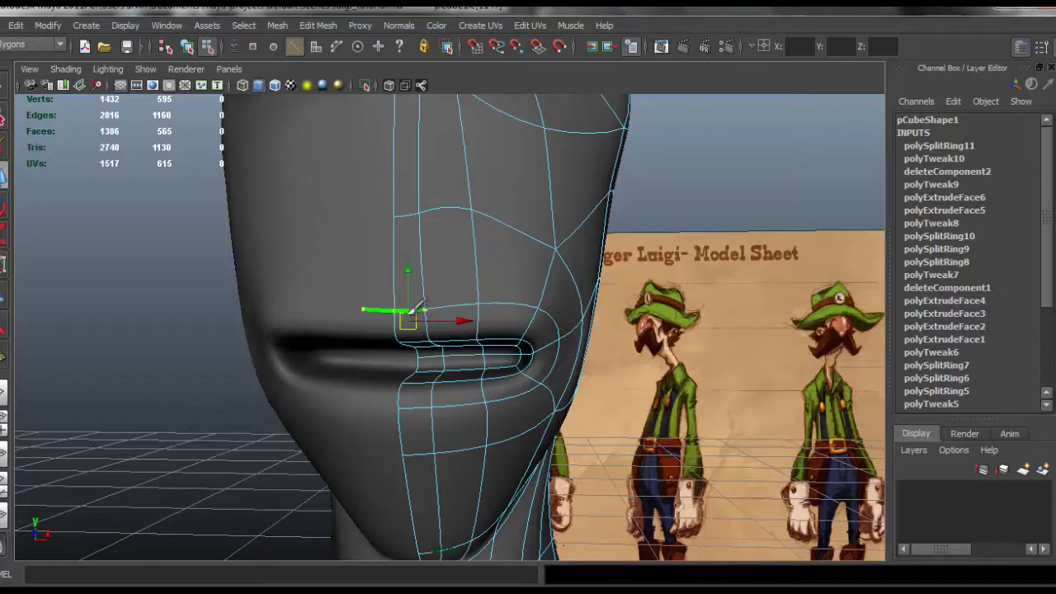
drag(413, 316, 412, 308)
Adjust the edges around the upper lip and the vertical cheek edge behind the mouth corner
mouse_move(550, 366)
alt+mouse_down()
mouse_move(534, 368)
mouse_move(557, 363)
mouse_move(549, 339)
mouse_move(556, 360)
mouse_move(397, 360)
mouse_move(590, 371)
mouse_move(404, 364)
mouse_move(523, 370)
mouse_move(528, 356)
mouse_move(558, 352)
alt+mouse_up()
click(541, 350)
click(430, 332)
click(419, 320)
alt+right_drag(559, 353, 487, 287)
mouse_move(487, 287)
alt+middle_down()
mouse_move(478, 406)
mouse_move(485, 288)
alt+middle_up()
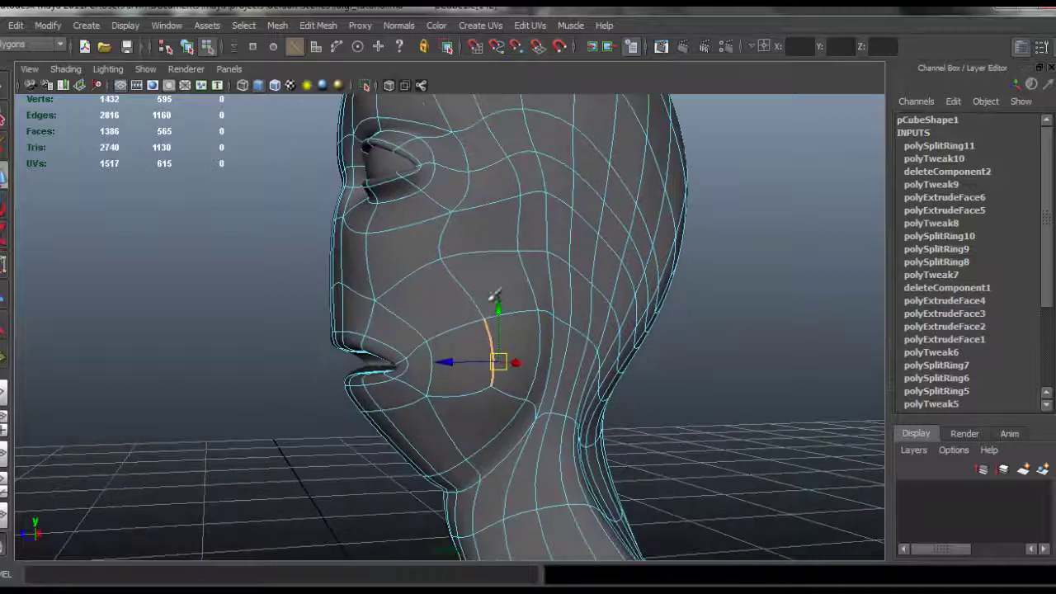
alt+right_drag(445, 312, 494, 356)
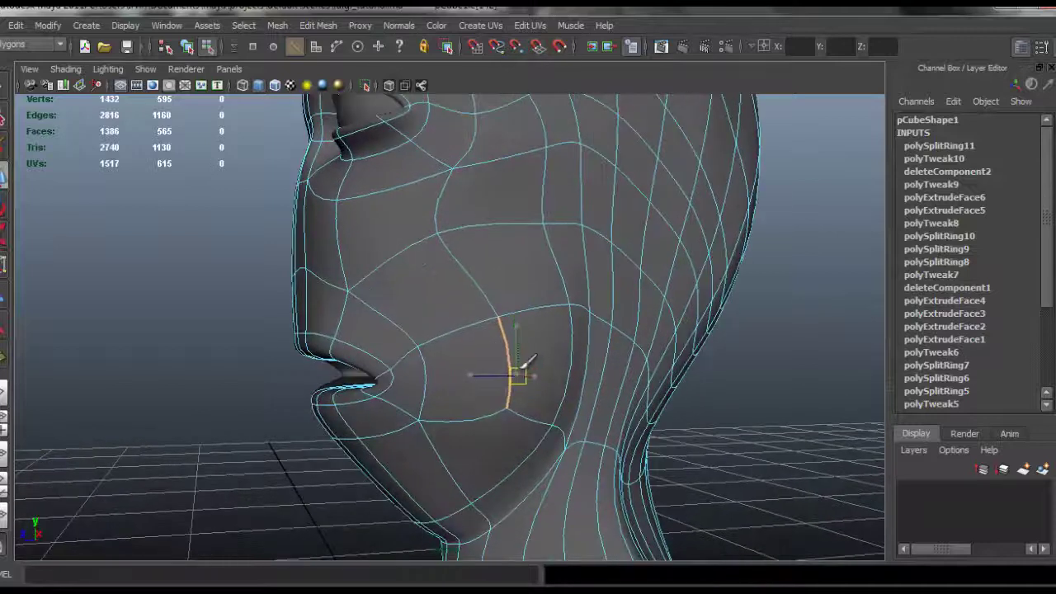
Reposition the edges just outside the mouth corner to smooth the transition into the cheek
alt+drag(440, 394, 496, 376)
click(452, 349)
shift+click(421, 308)
click(459, 360)
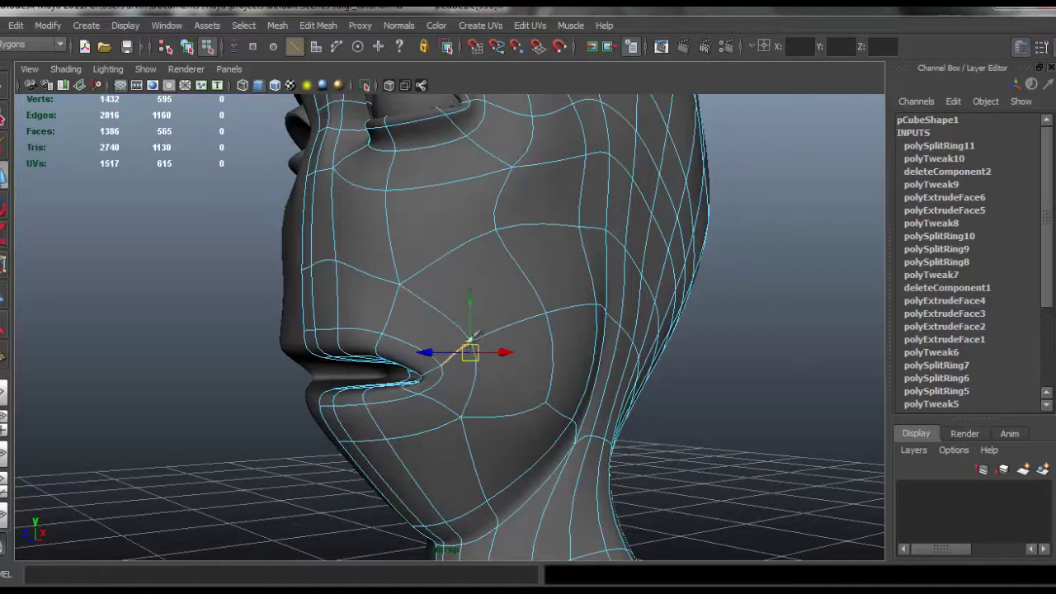
click(477, 367)
drag(468, 381, 478, 406)
Select the edge row below the lower lip and push it back to hollow the area above the chin
click(393, 438)
double_click(360, 429)
alt+drag(404, 421, 391, 417)
drag(323, 425, 506, 437)
alt+middle_drag(512, 362, 515, 267)
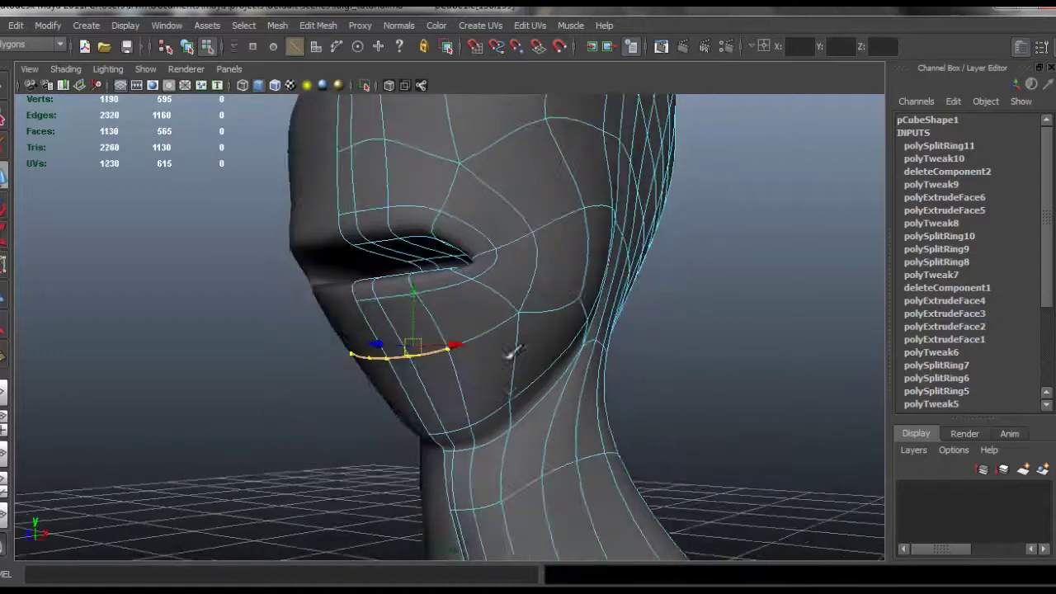
Select the bottom edge row of the chin and pull it forward to make the chin protrude
click(441, 428)
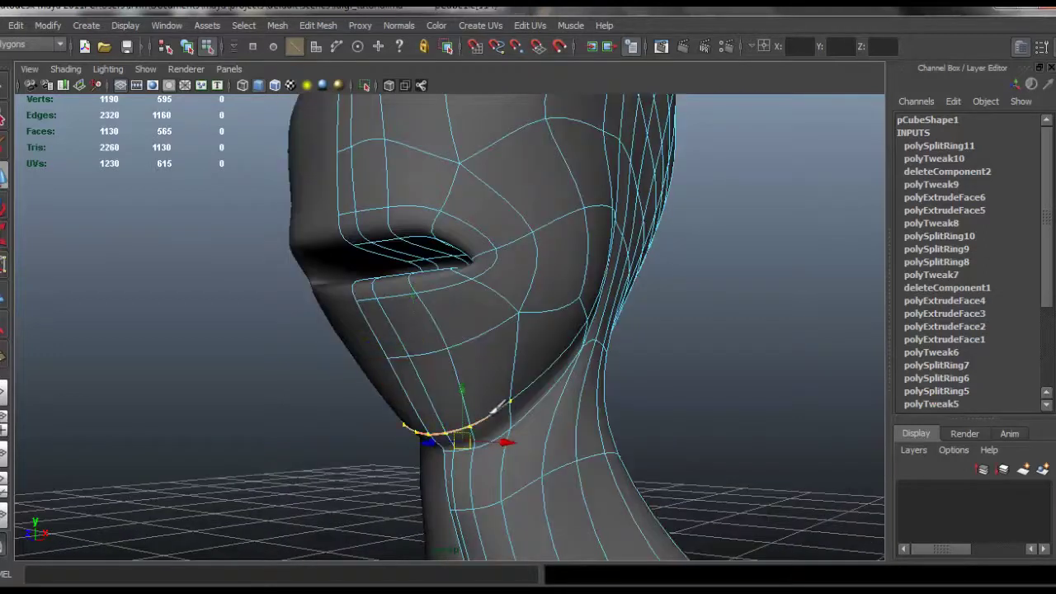
alt+drag(465, 411, 380, 420)
drag(441, 444, 389, 459)
drag(381, 456, 352, 459)
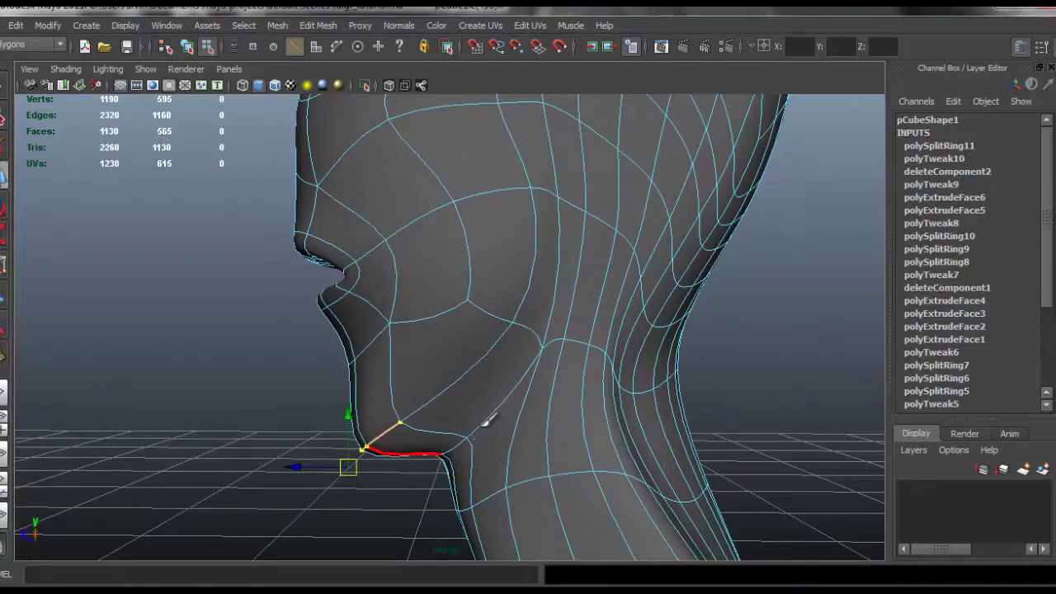
Move the jaw edges where the underside of the chin meets the neck to define the jawline
drag(491, 419, 499, 409)
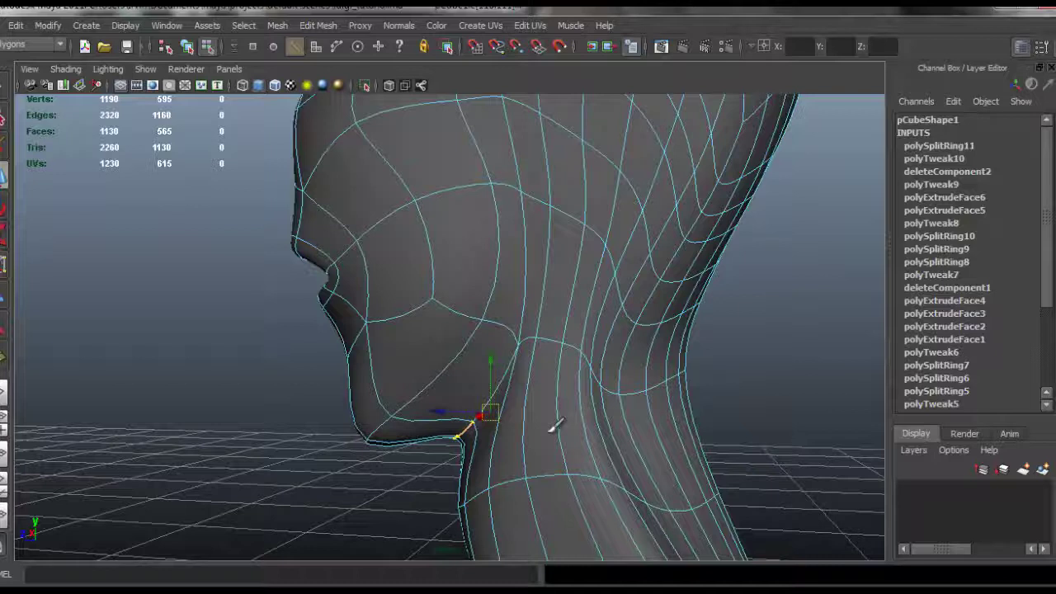
scroll(554, 424, down, 3)
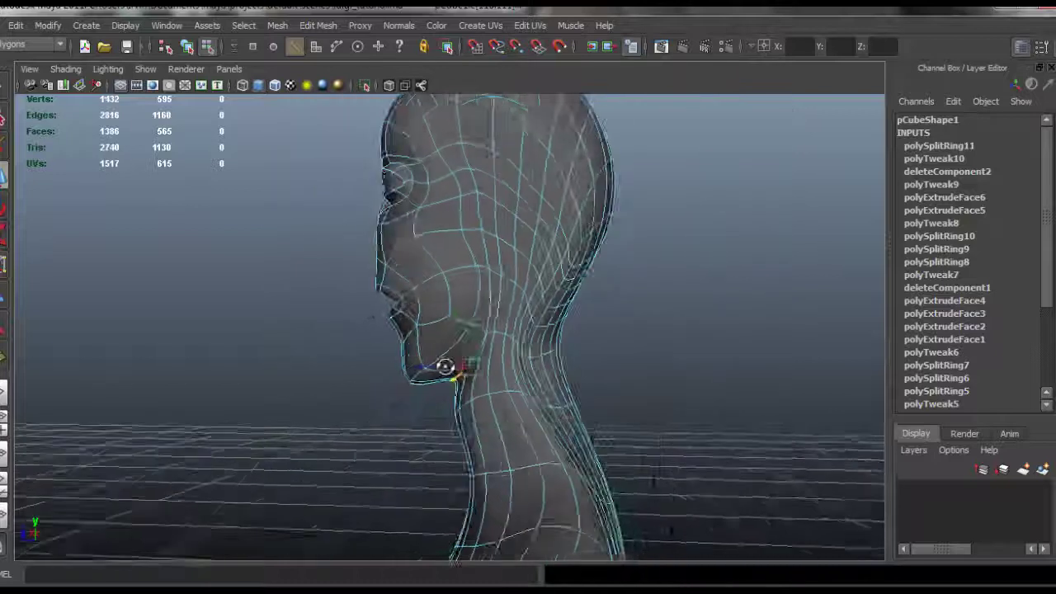
scroll(530, 419, up, 5)
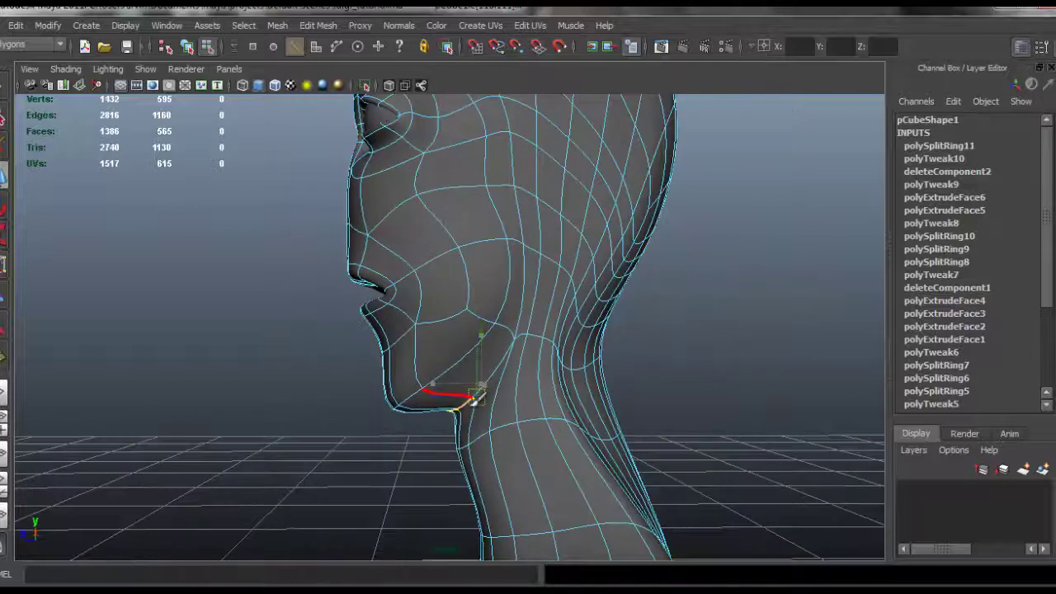
click(536, 339)
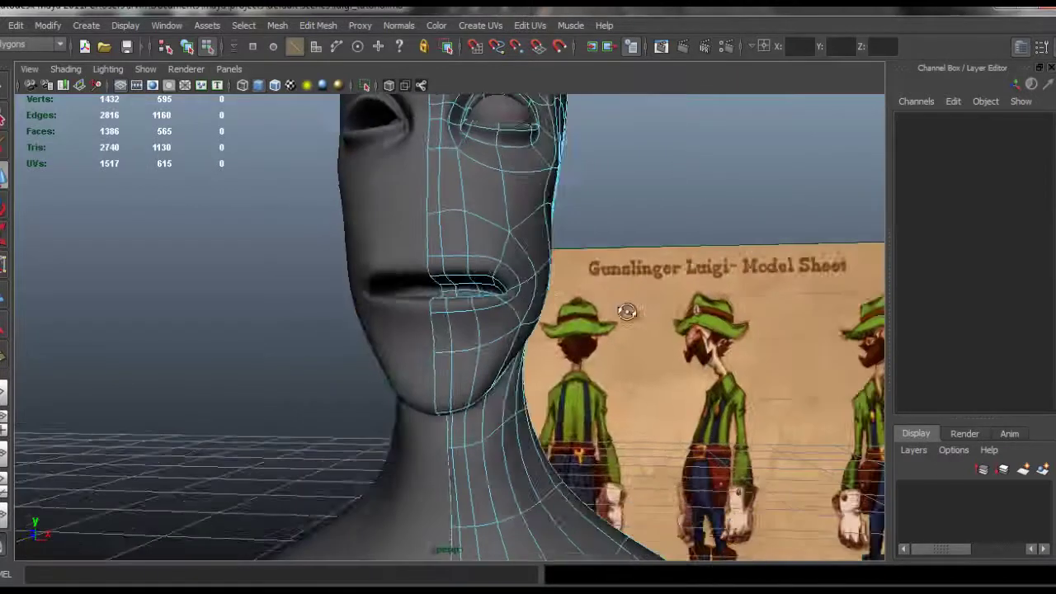
alt+middle_drag(546, 357, 519, 404)
alt+drag(519, 404, 523, 393)
alt+middle_drag(523, 394, 476, 365)
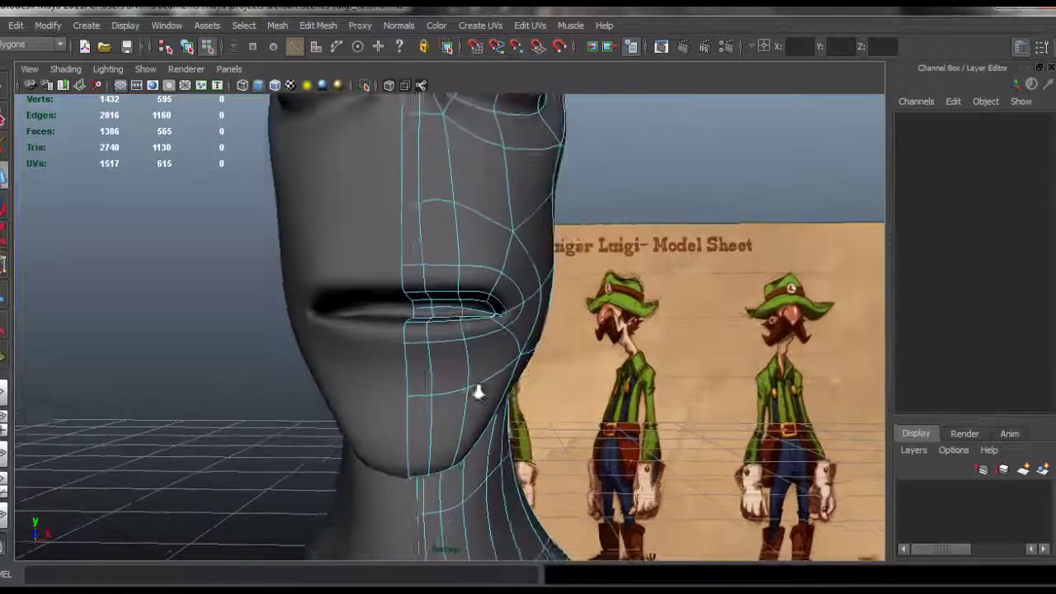
Select the centre edge of the upper lip at the symmetry line and move it slightly down
alt+right_drag(476, 365, 501, 394)
alt+drag(499, 394, 512, 361)
click(418, 370)
key(w)
click(498, 356)
alt+middle_drag(450, 231, 445, 310)
alt+right_drag(445, 310, 465, 291)
alt+drag(504, 308, 495, 280)
alt+middle_drag(455, 388, 453, 375)
alt+right_drag(453, 363, 445, 312)
alt+drag(445, 312, 384, 297)
click(386, 331)
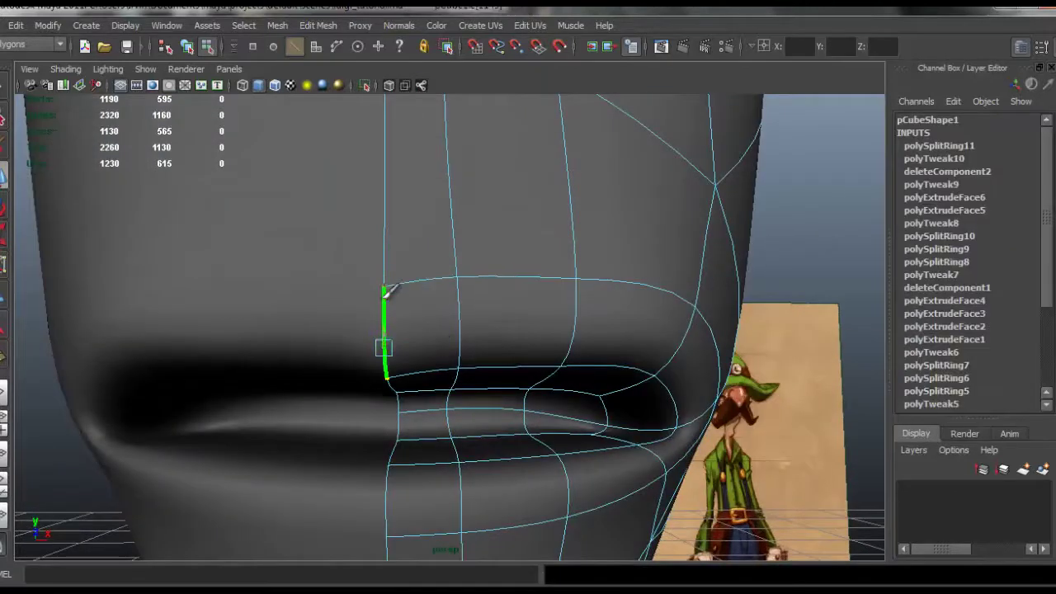
Raise the centre edge of the lower lip and shift the edge beside it slightly outward
click(391, 482)
scroll(390, 413, down, 3)
alt+drag(396, 401, 419, 353)
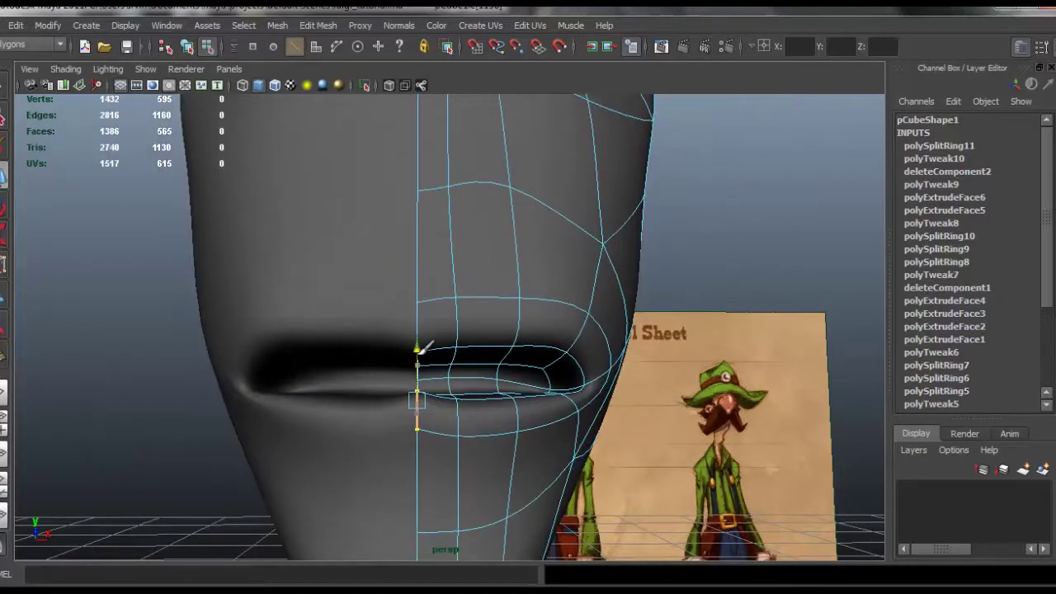
click(458, 411)
drag(462, 402, 471, 401)
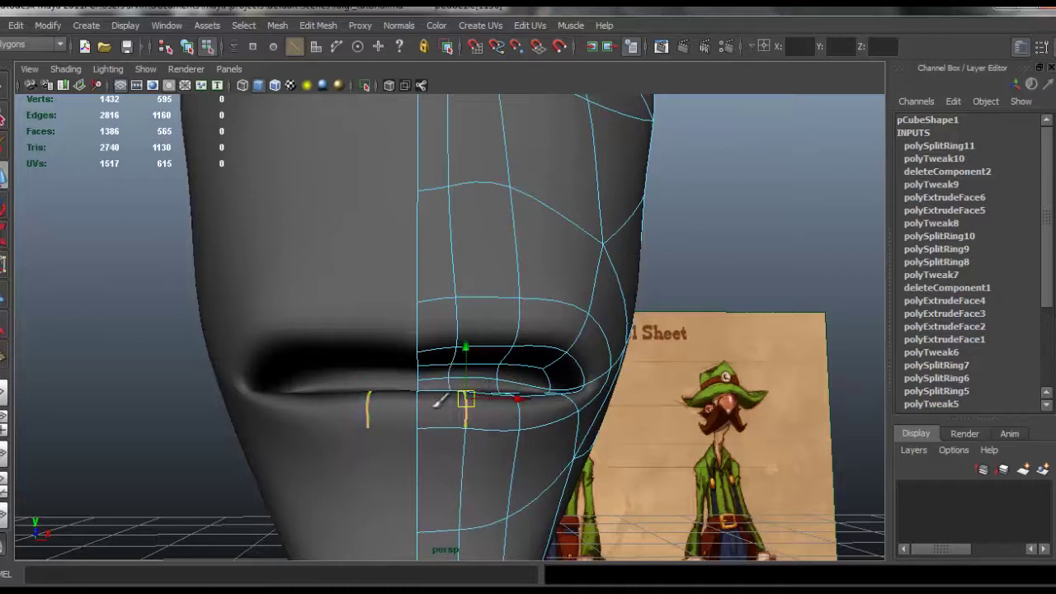
Adjust the lower lip edges between the centre and the mouth corner so the lip line rises around the middle
click(429, 350)
click(419, 398)
alt+drag(533, 426, 488, 391)
click(518, 409)
click(462, 405)
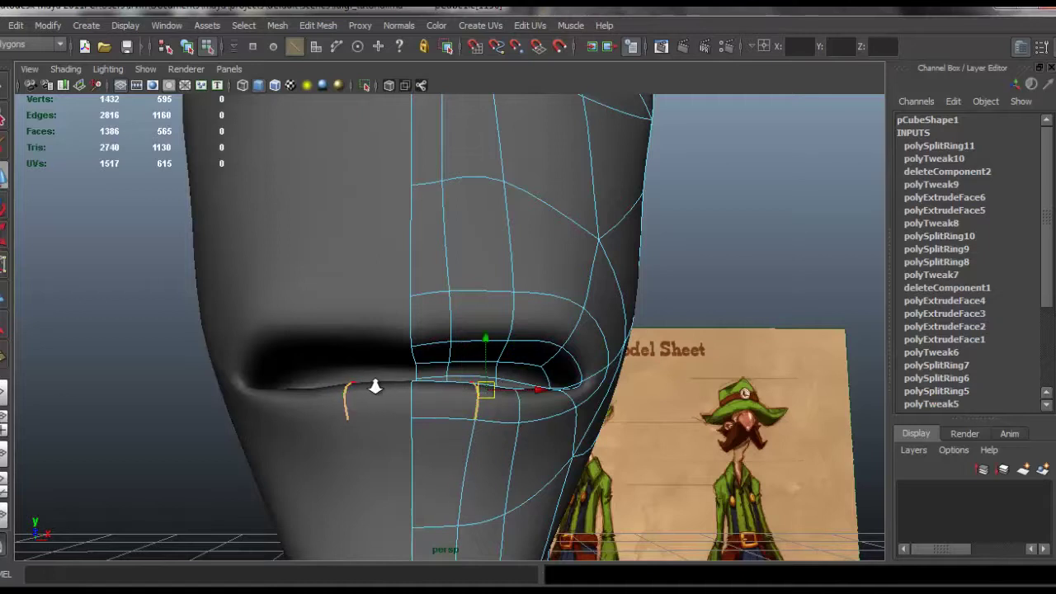
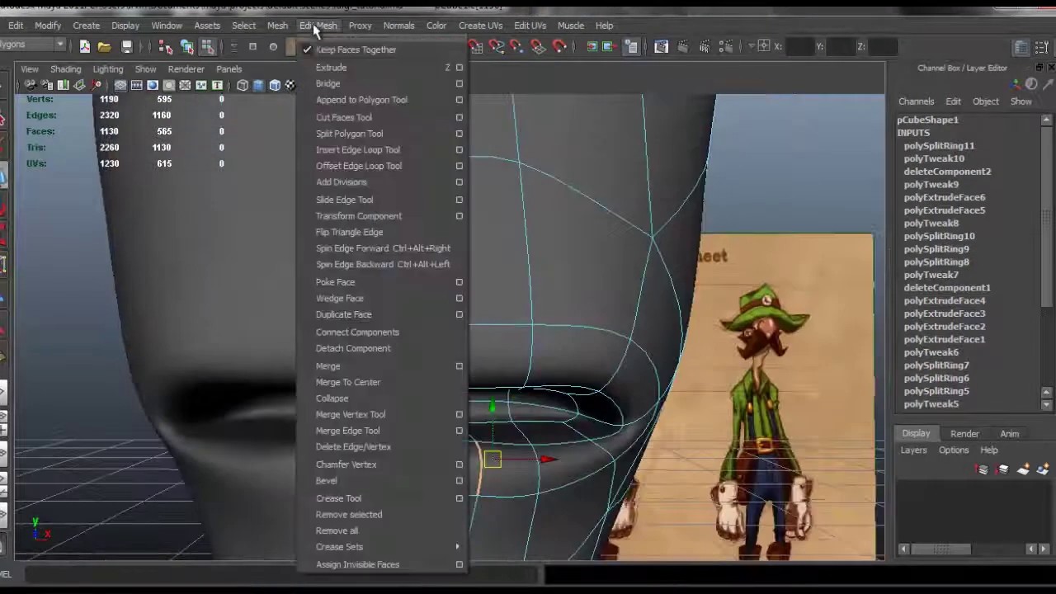
Insert an edge loop along the inner rim of the mouth and return to the smoothed display
click(391, 157)
drag(582, 430, 577, 430)
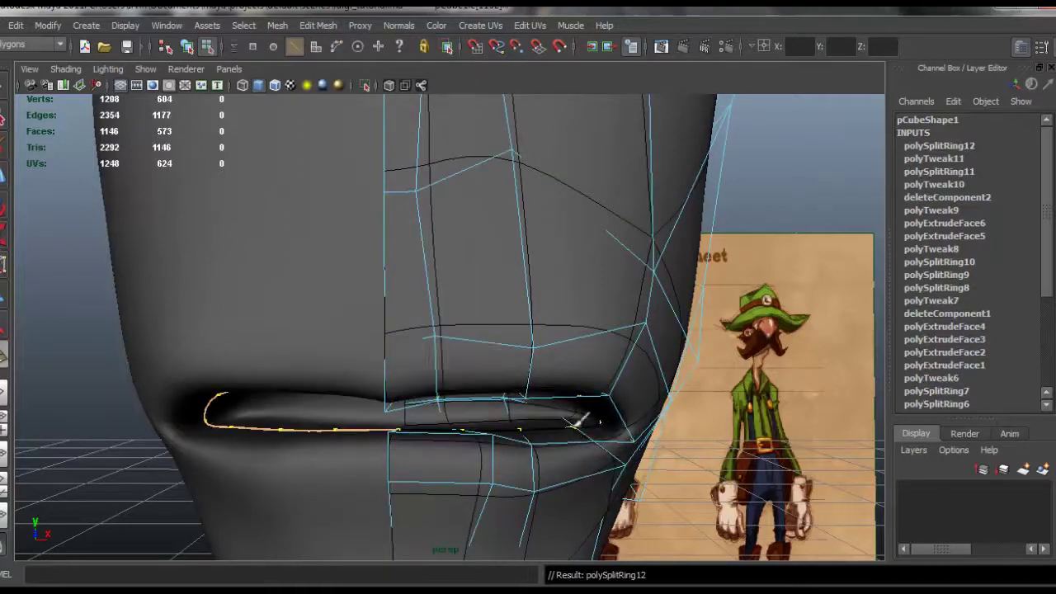
key(3)
key(q)
Select the faces lining the inside of the mouth and reposition them
alt+drag(634, 394, 615, 384)
right_drag(611, 384, 607, 349)
alt+drag(480, 386, 405, 364)
key(w)
right_drag(490, 314, 486, 269)
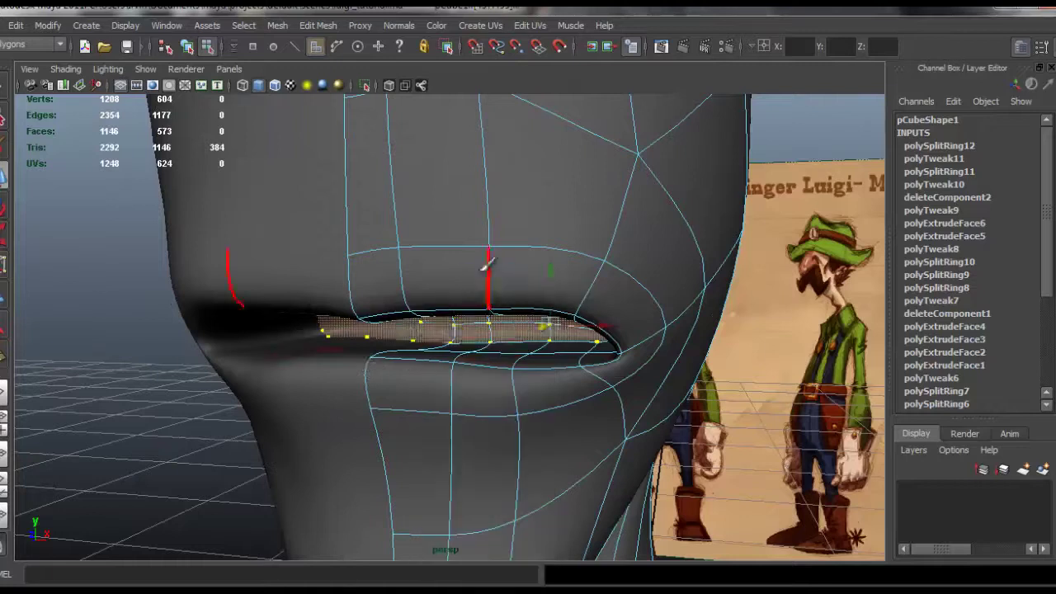
Lower the centre edge of the upper lip and the edge beside it to narrow the mouth opening
click(474, 268)
alt+drag(473, 299, 431, 344)
scroll(438, 339, down, 2)
click(415, 339)
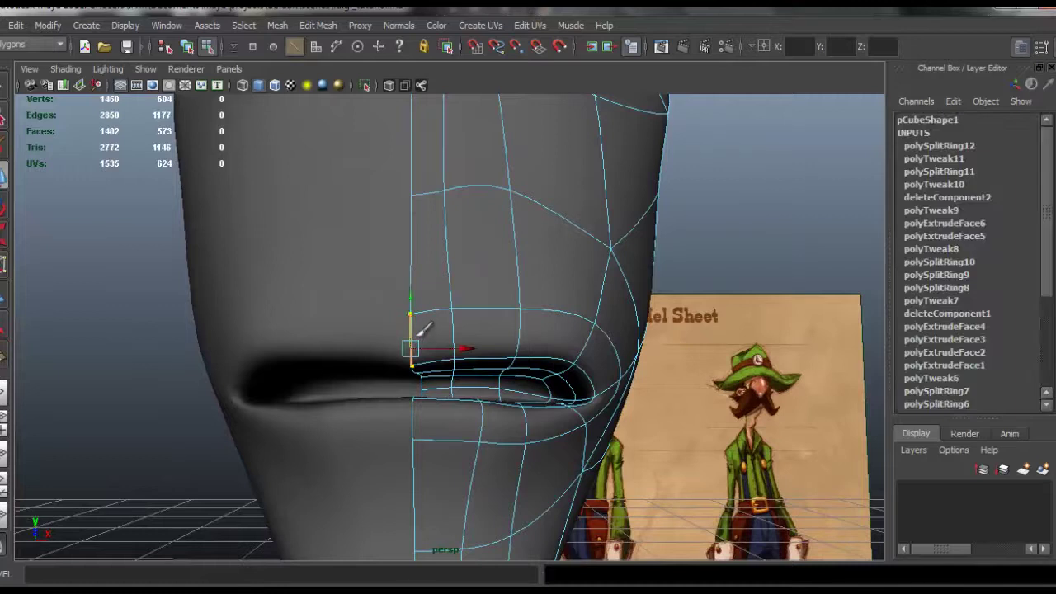
drag(412, 303, 506, 345)
click(454, 330)
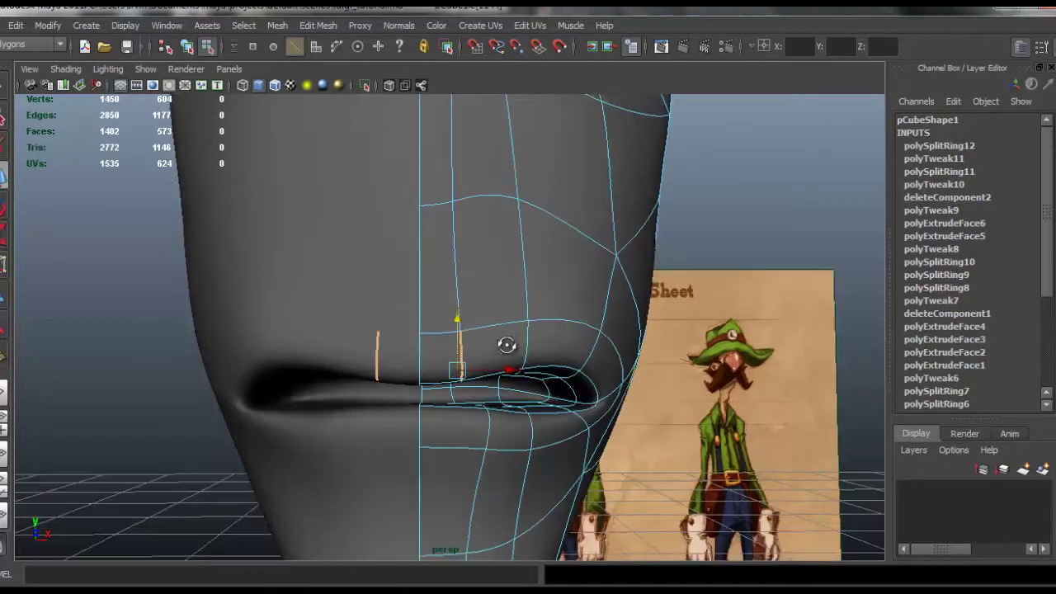
Reposition the upper lip edges near the mouth corner and mid-lip so the lip tapers toward the corner
mouse_move(587, 351)
alt+mouse_down()
mouse_move(580, 346)
mouse_move(591, 352)
mouse_move(585, 364)
alt+mouse_up()
click(592, 342)
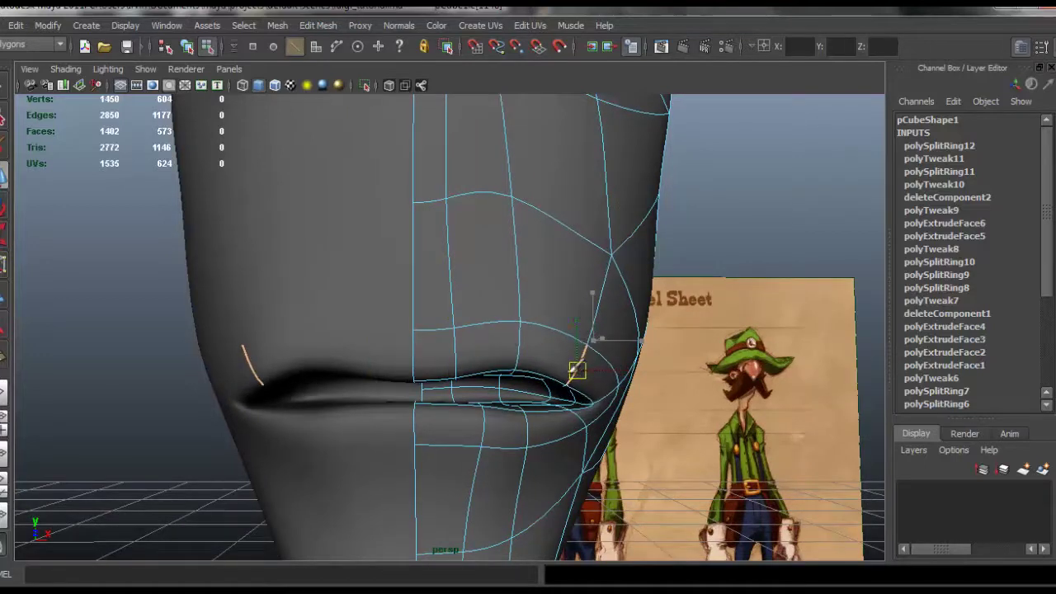
drag(522, 350, 501, 360)
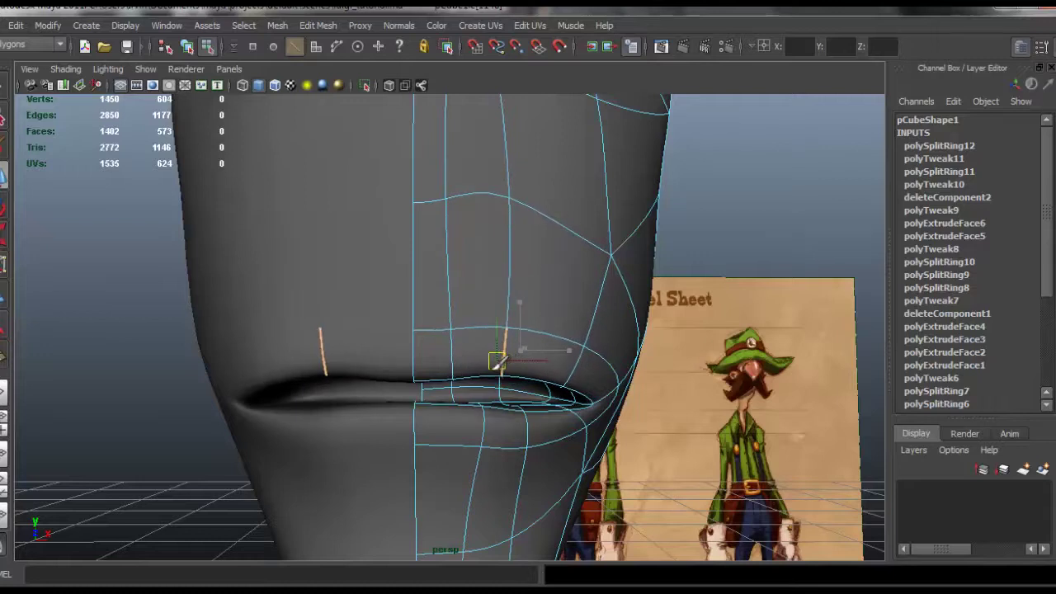
click(467, 352)
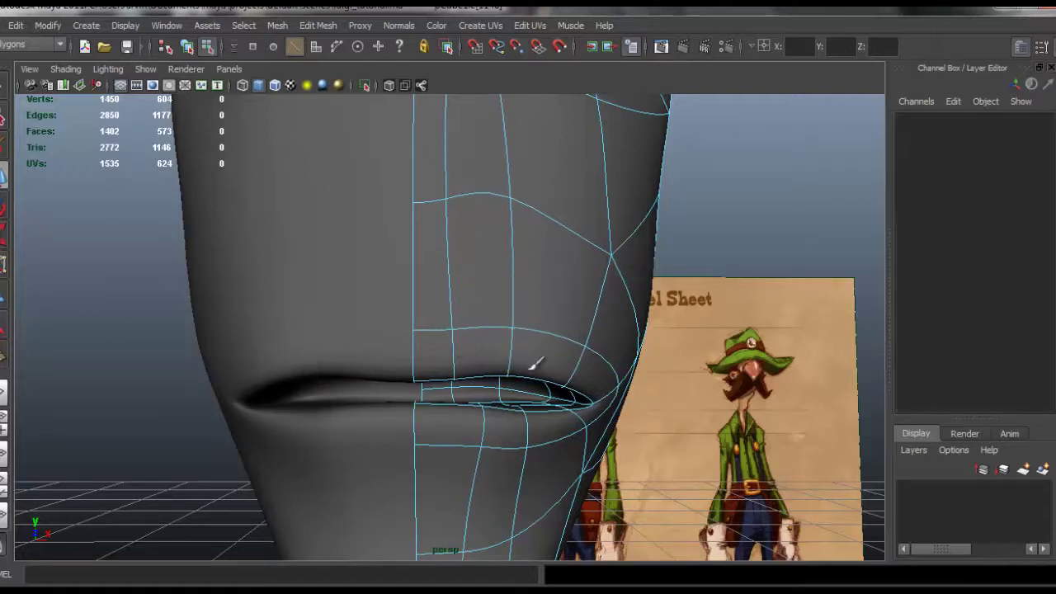
click(581, 371)
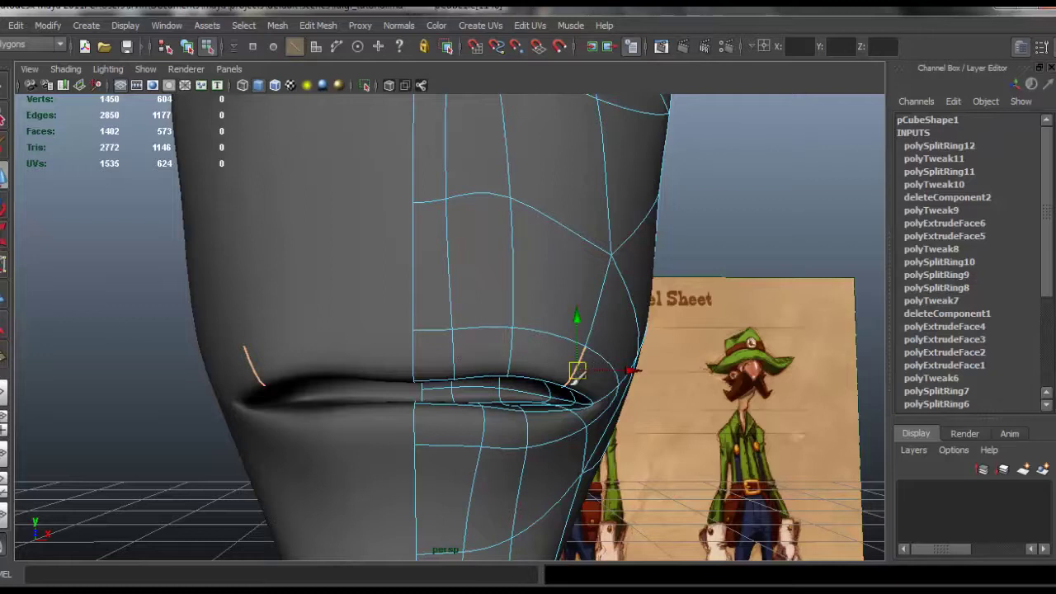
drag(570, 376, 570, 377)
Raise the upper lip edges on either side of the centre and move them outward to form a cupid's bow
alt+right_drag(569, 377, 471, 331)
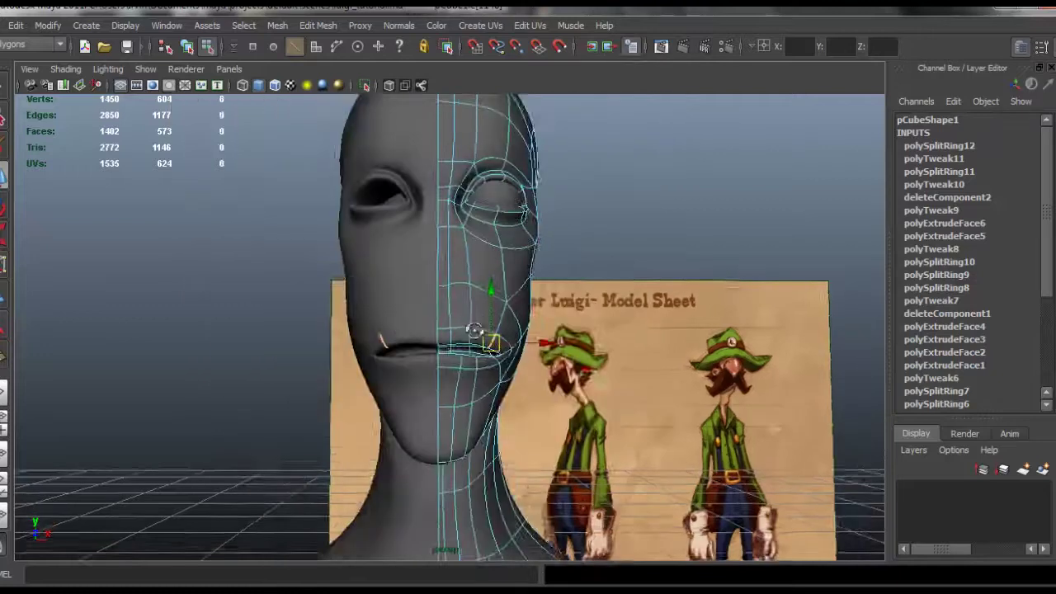
alt+drag(471, 332, 436, 313)
alt+right_drag(436, 314, 685, 391)
alt+drag(544, 367, 511, 361)
alt+right_drag(512, 362, 519, 373)
alt+drag(536, 375, 575, 394)
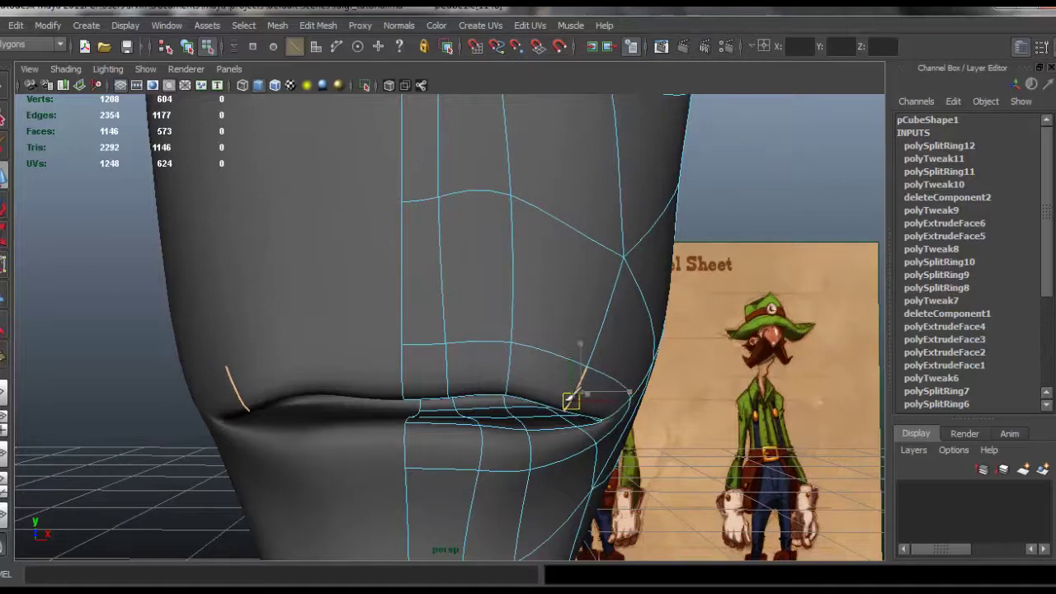
mouse_move(515, 379)
mouse_down()
mouse_move(530, 396)
mouse_move(496, 363)
mouse_move(486, 384)
mouse_move(511, 370)
mouse_up()
click(449, 383)
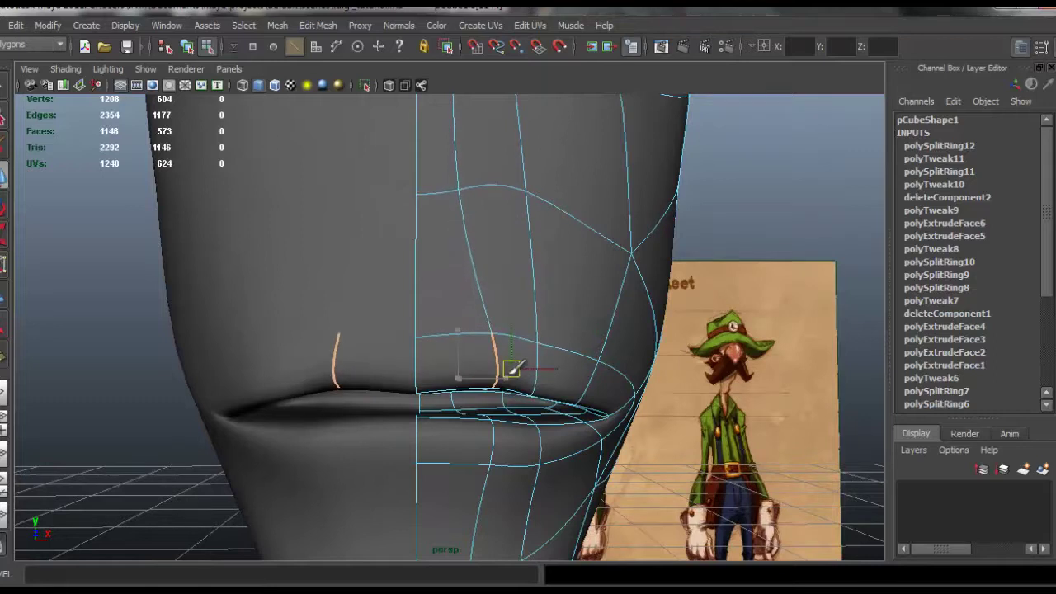
click(419, 360)
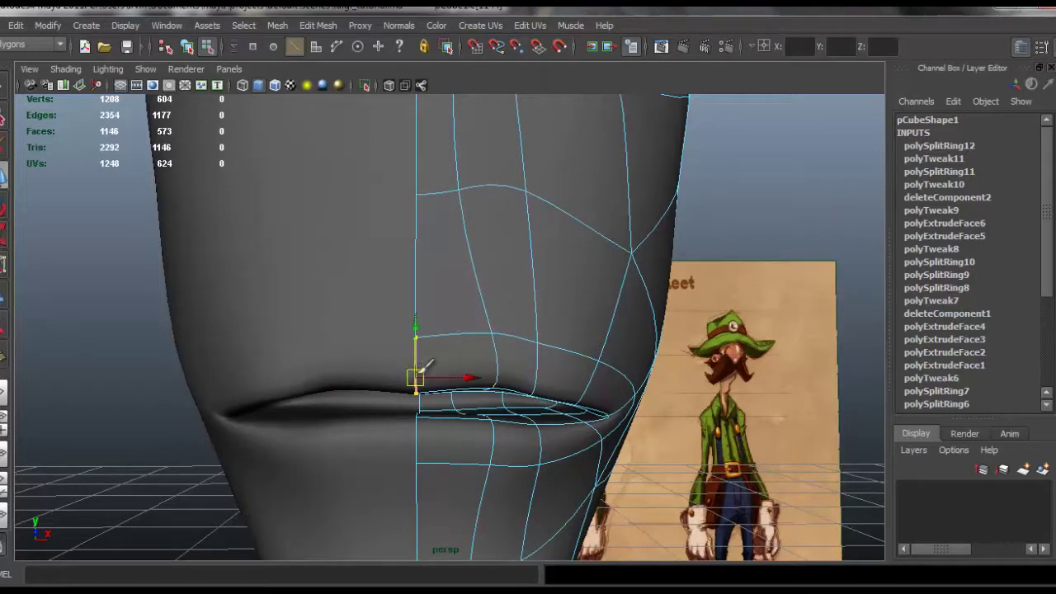
click(541, 364)
alt+drag(486, 364, 451, 381)
Select the lip edges in profile and pull them forward to give the lips more depth
alt+drag(421, 415, 200, 408)
click(284, 410)
alt+middle_drag(289, 411, 354, 373)
alt+right_drag(355, 373, 344, 402)
right_click(361, 307)
click(264, 315)
drag(213, 323, 202, 323)
Fine-tune the lip edges near the centre of the mouth and clear the selection
alt+drag(284, 311, 264, 342)
click(433, 358)
alt+drag(442, 372, 434, 398)
click(403, 378)
alt+drag(532, 391, 547, 316)
click(521, 269)
Lower the edge rows crossing the nose bridge below the inner eye corners
alt+drag(470, 288, 503, 314)
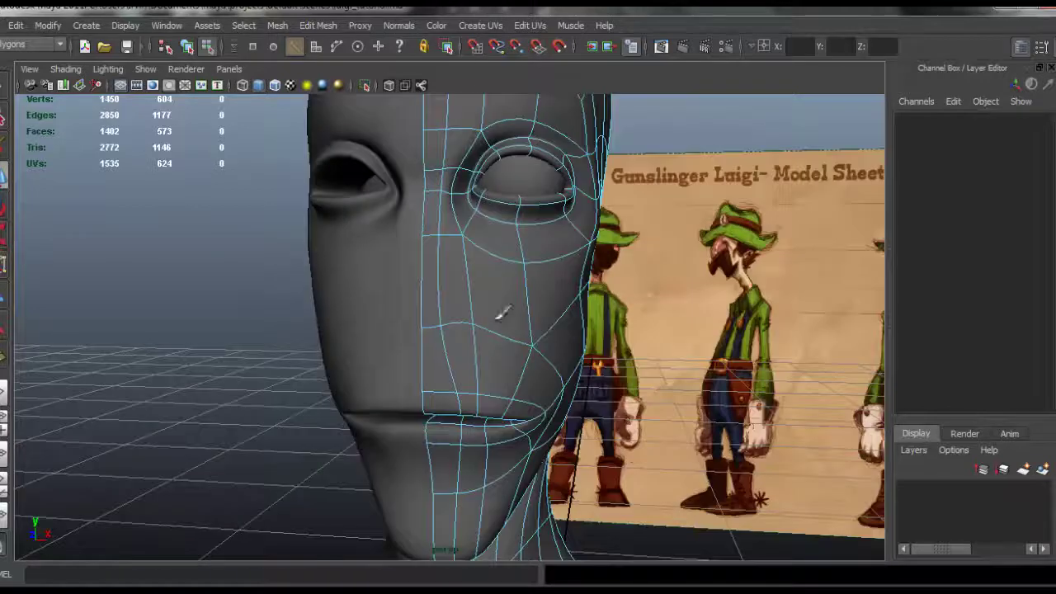
alt+middle_drag(476, 382, 467, 437)
scroll(422, 306, up, 3)
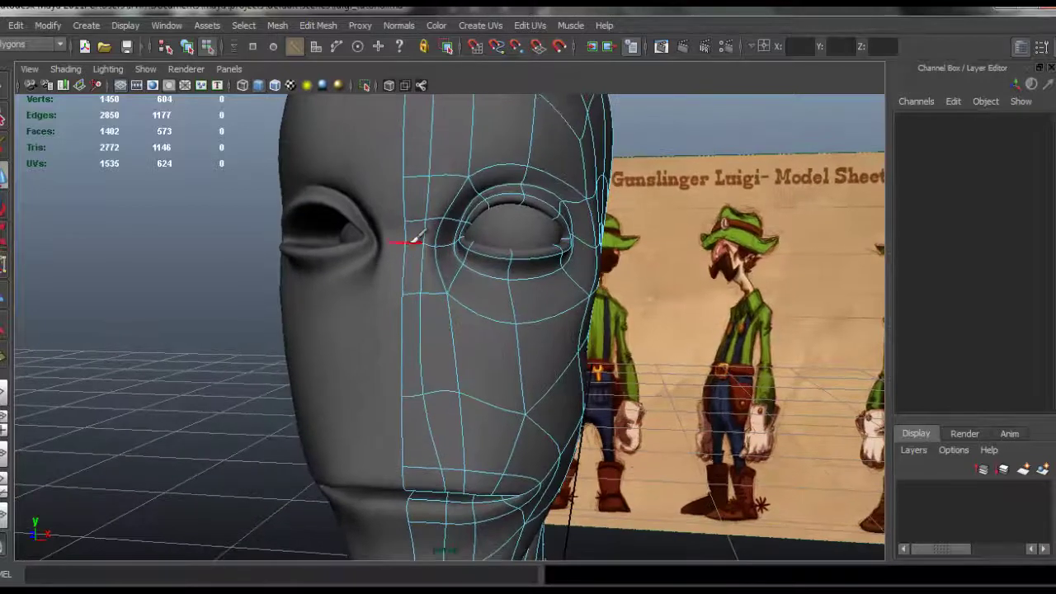
click(418, 238)
alt+drag(458, 247, 310, 333)
alt+drag(350, 304, 485, 287)
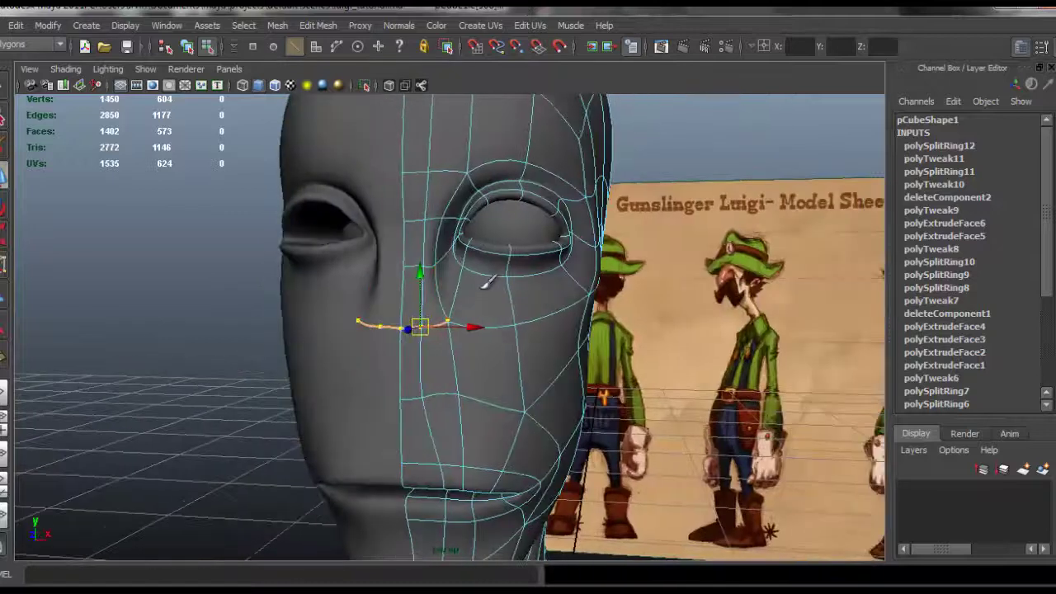
Select the short edge row across the nose bridge at eye level and adjust its depth in profile
click(482, 252)
alt+middle_drag(405, 224, 402, 321)
scroll(402, 322, up, 1)
click(407, 308)
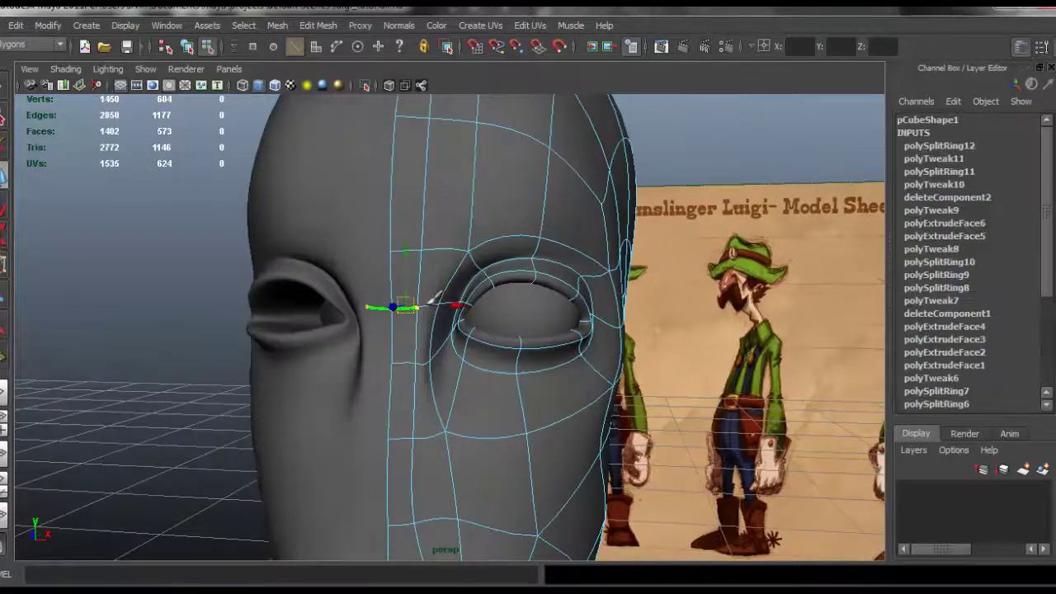
alt+drag(452, 285, 327, 290)
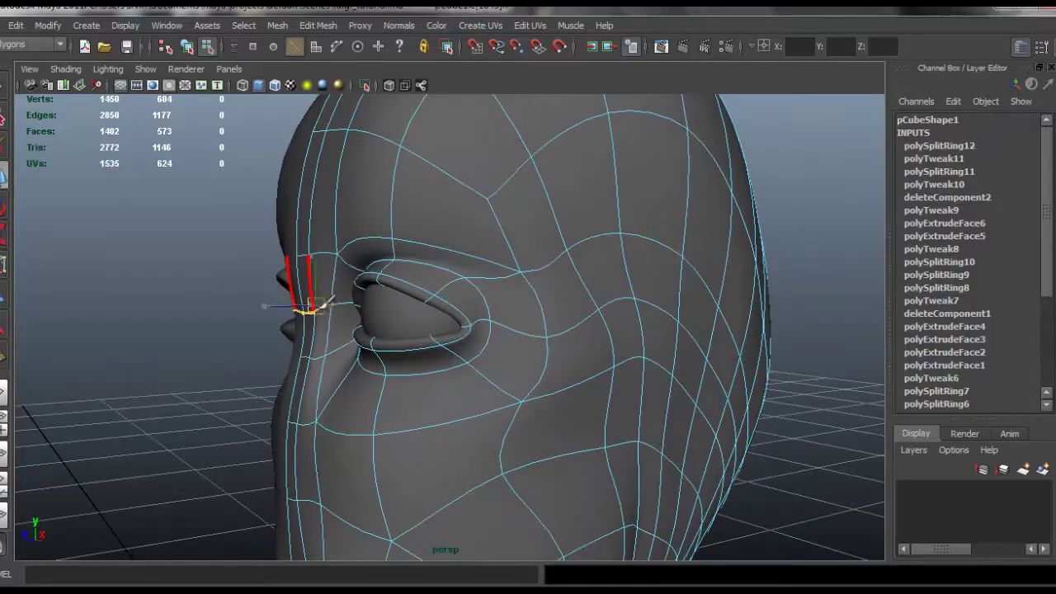
alt+drag(353, 303, 507, 285)
click(368, 201)
Delete the three edges meeting at the temple and the three meeting at the lower cheek, saving the scene beforehand
alt+right_drag(509, 283, 412, 342)
alt+middle_drag(412, 341, 414, 278)
alt+drag(414, 277, 471, 272)
alt+right_drag(470, 272, 385, 290)
alt+drag(384, 289, 357, 326)
alt+middle_drag(423, 361, 372, 364)
drag(405, 177, 413, 183)
shift+click(460, 450)
alt+drag(503, 335, 498, 344)
key(ctrl+s)
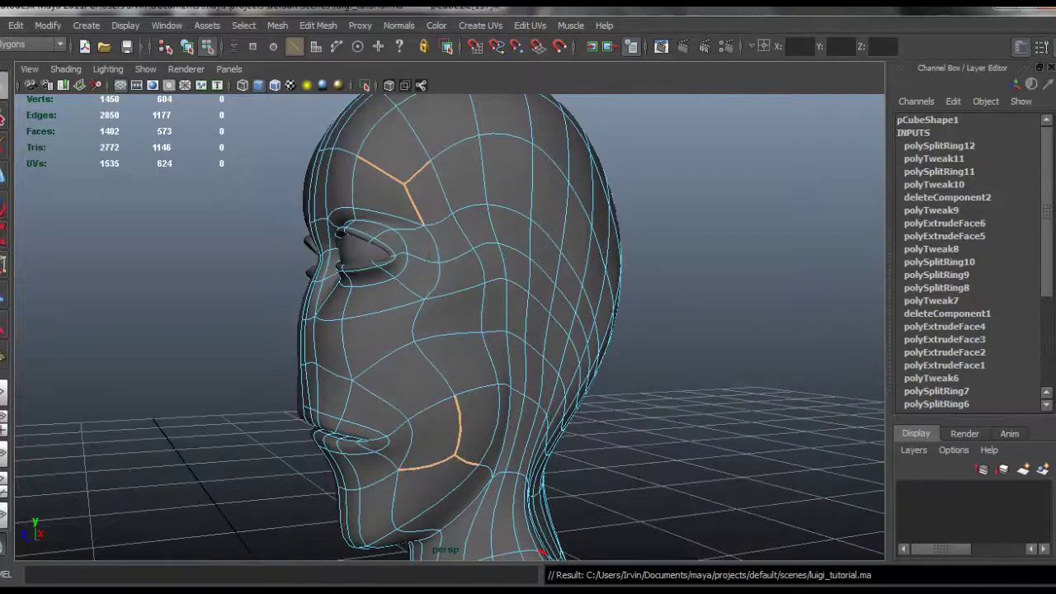
key(ctrl+z)
alt+drag(651, 470, 685, 431)
alt+drag(550, 268, 543, 296)
right_drag(543, 296, 457, 269)
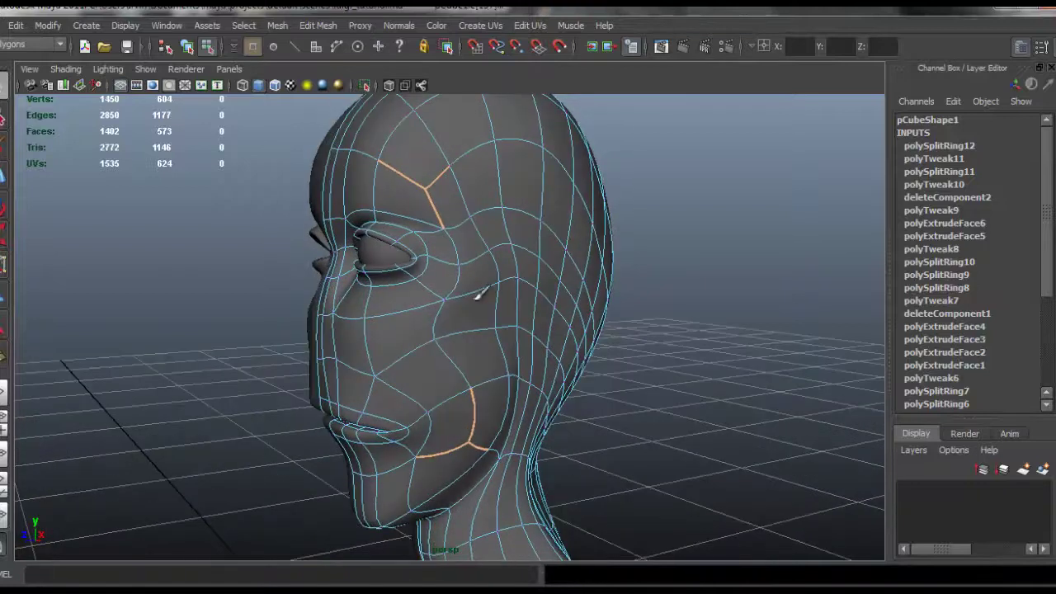
click(320, 26)
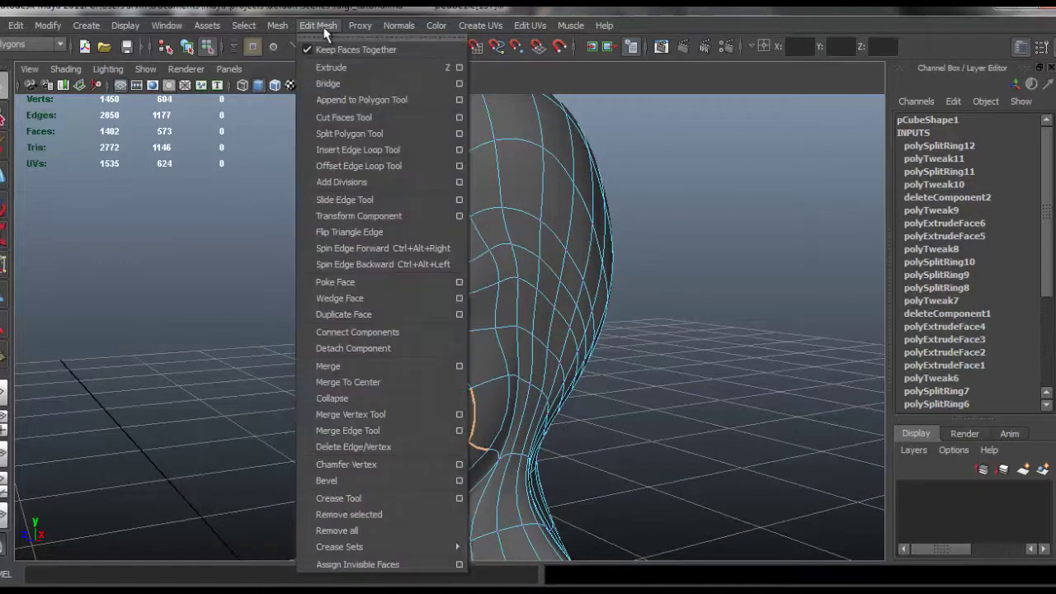
click(430, 450)
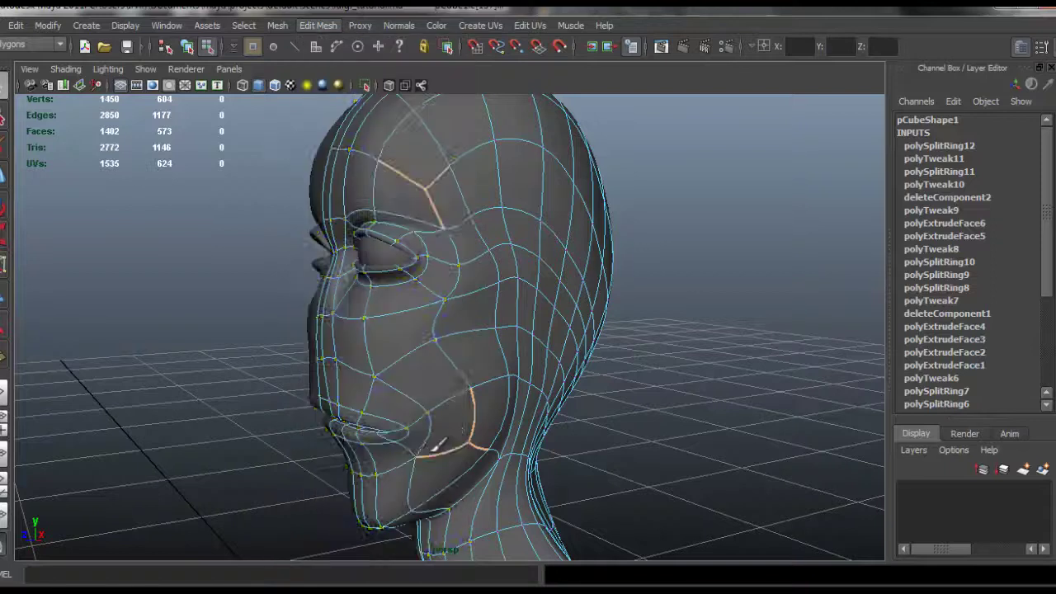
click(480, 333)
Insert an edge loop running from inside the mouth through the mouth corner to the loop around the lips
alt+middle_drag(476, 381, 457, 332)
alt+right_drag(453, 388, 577, 407)
alt+drag(460, 401, 464, 387)
alt+middle_drag(400, 383, 401, 306)
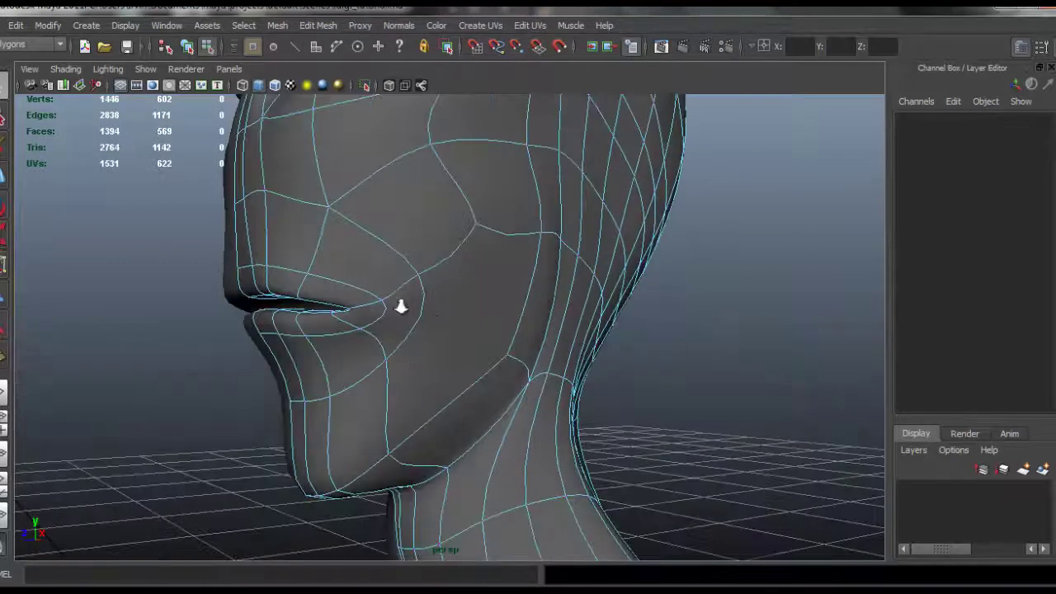
alt+right_drag(401, 306, 429, 317)
click(318, 25)
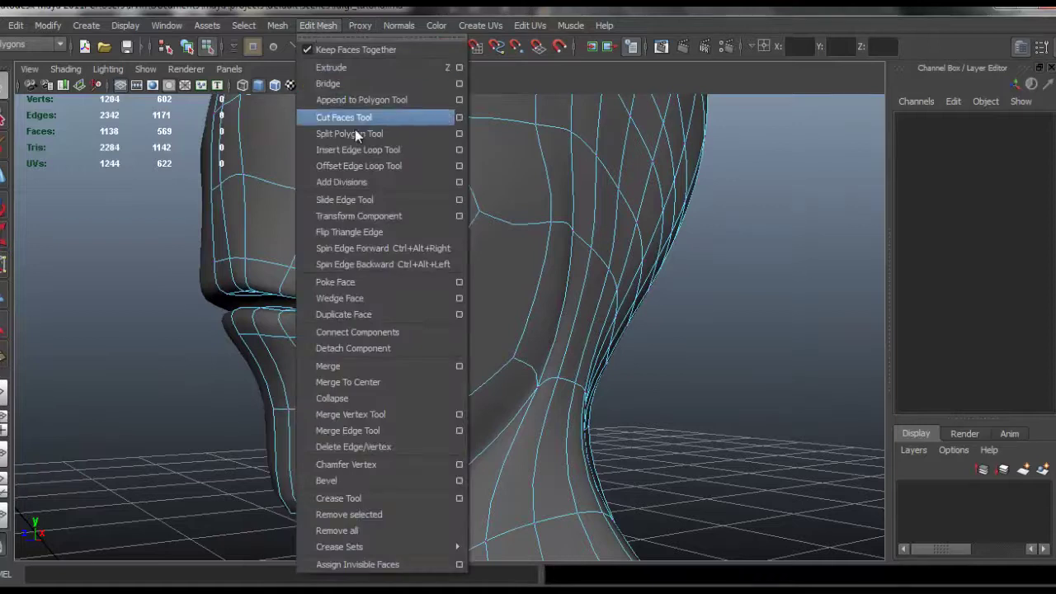
click(384, 153)
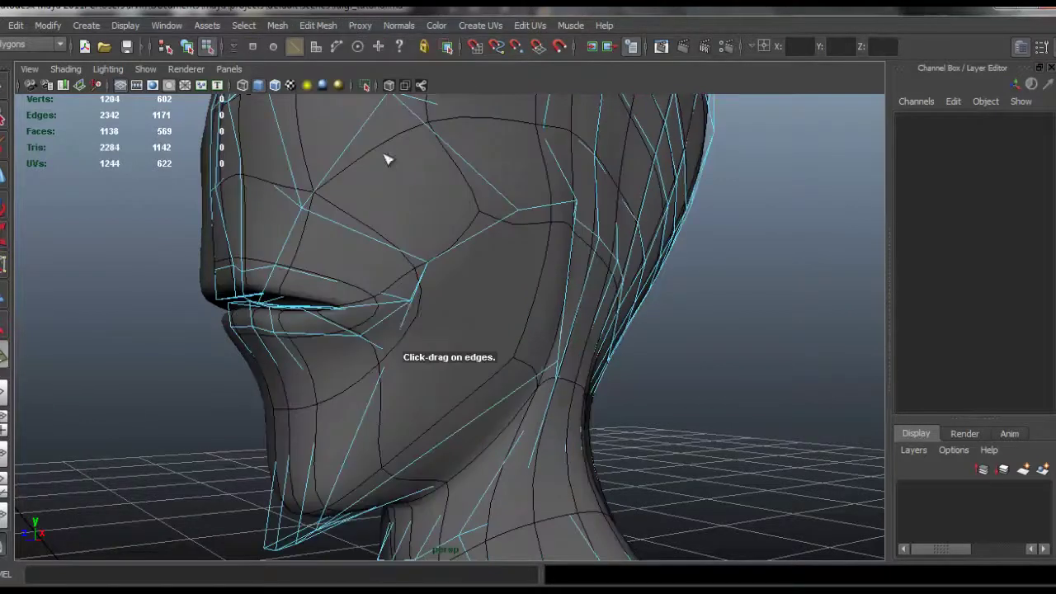
drag(407, 312, 408, 314)
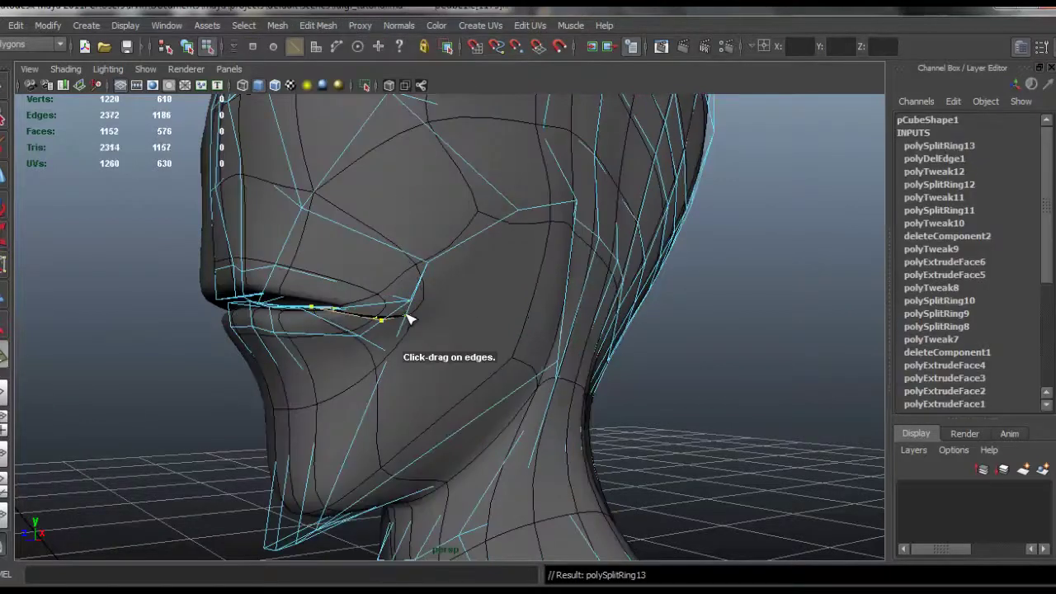
key(q)
Connect the new loop's end vertex beside the mouth corner to the jaw vertex with Connect Components
right_drag(469, 309, 444, 306)
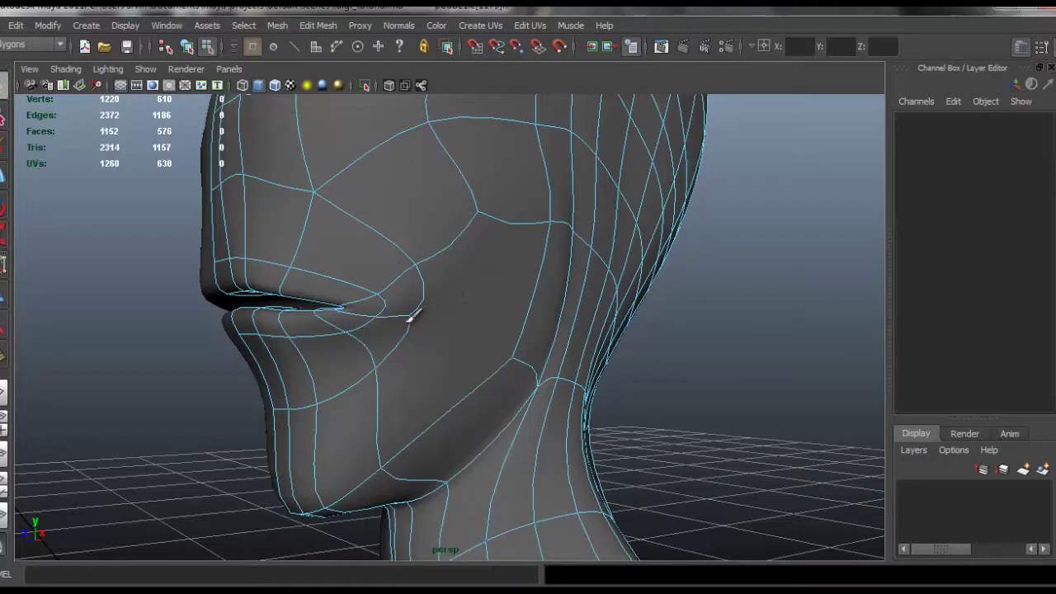
click(516, 357)
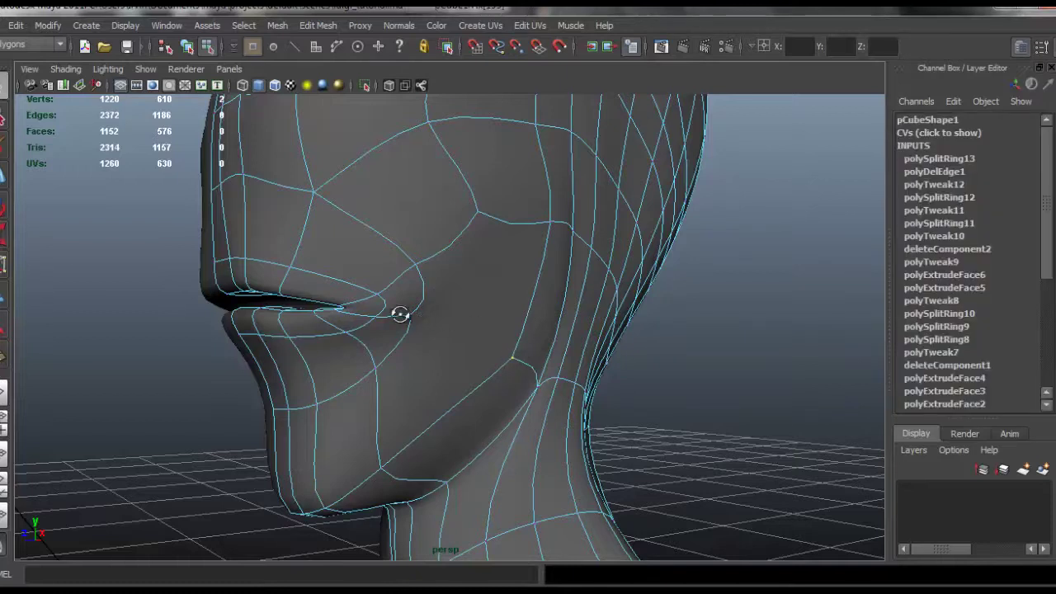
scroll(399, 315, up, 4)
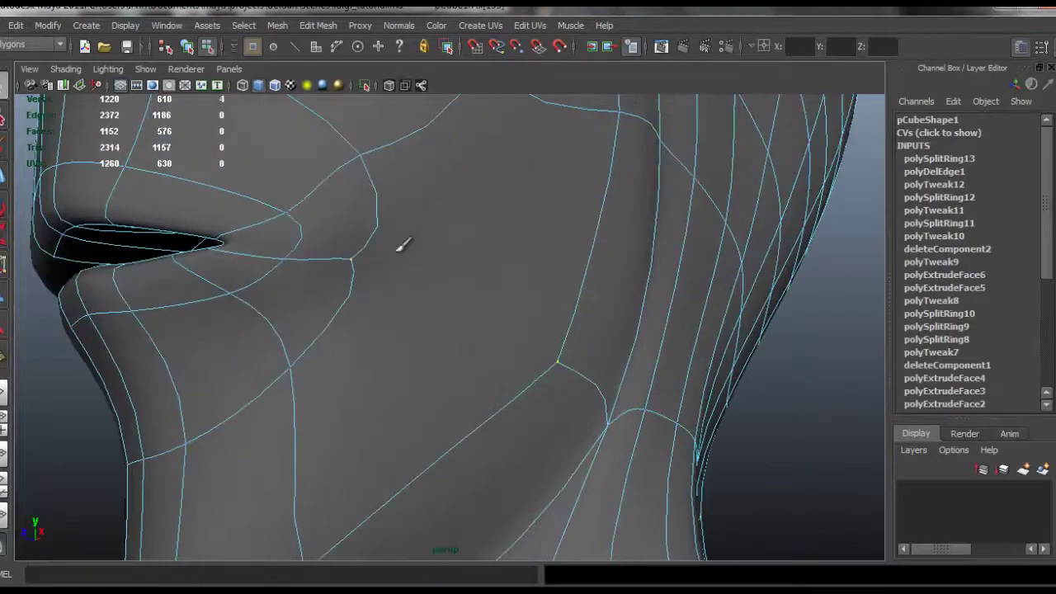
click(318, 30)
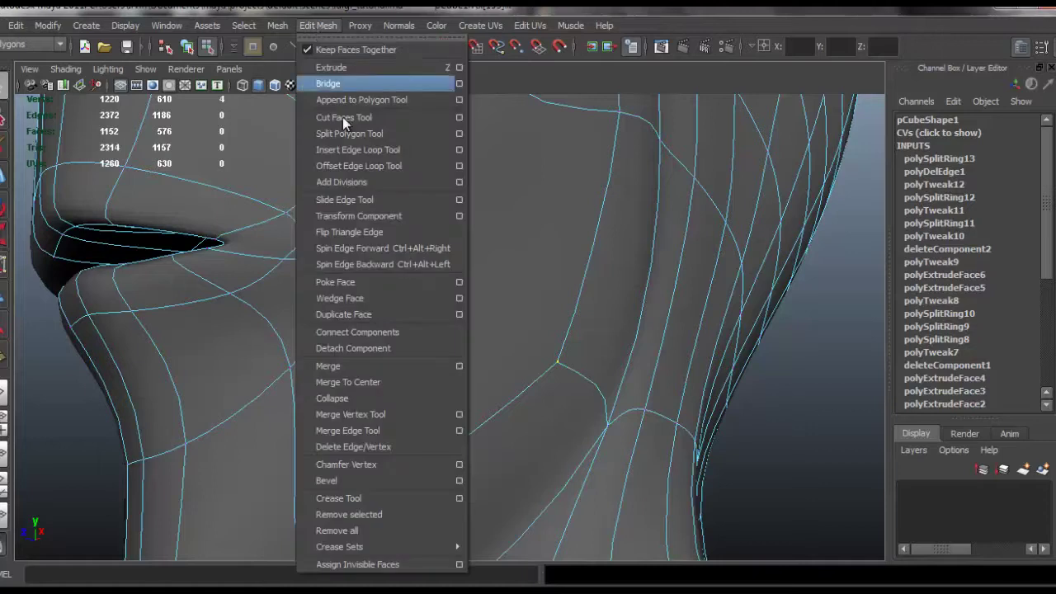
click(410, 333)
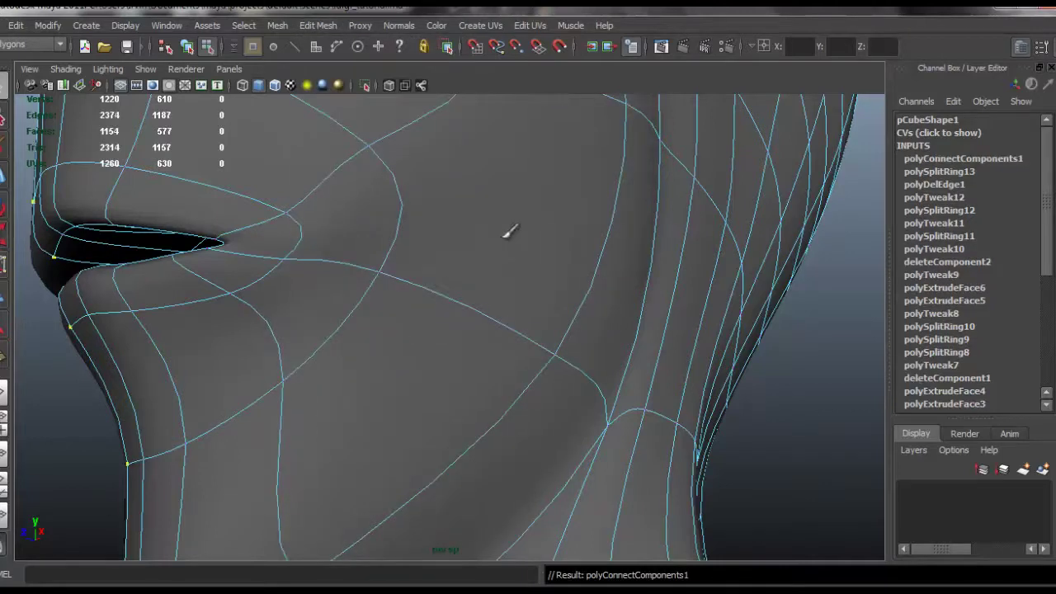
Insert an edge loop across the chin and lower cheek, between the lower-lip row and the jawline, ending on the new mouth-corner edge
click(509, 232)
scroll(602, 276, down, 4)
alt+drag(414, 277, 437, 272)
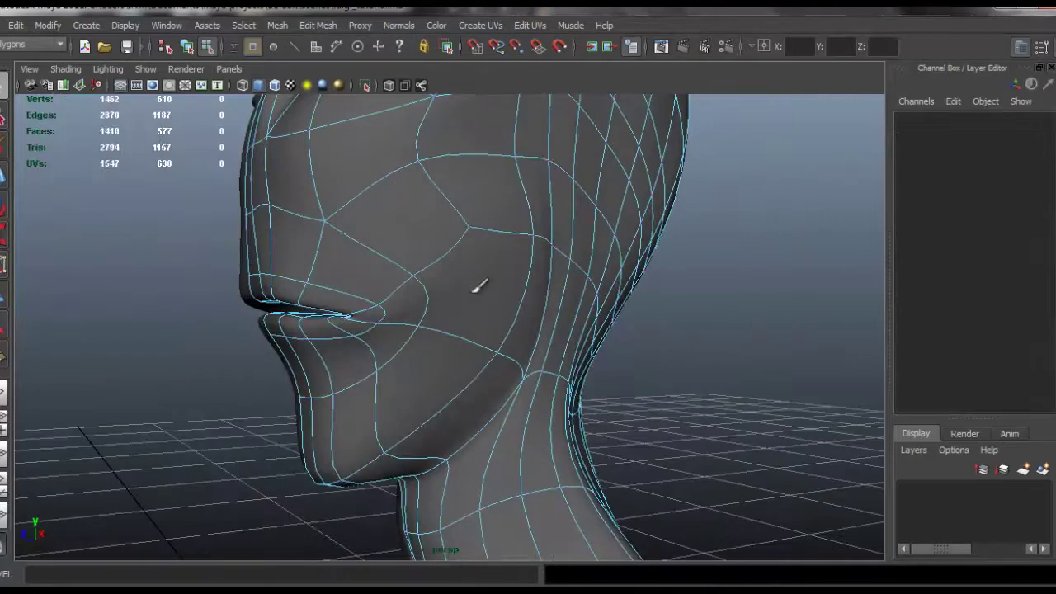
click(317, 24)
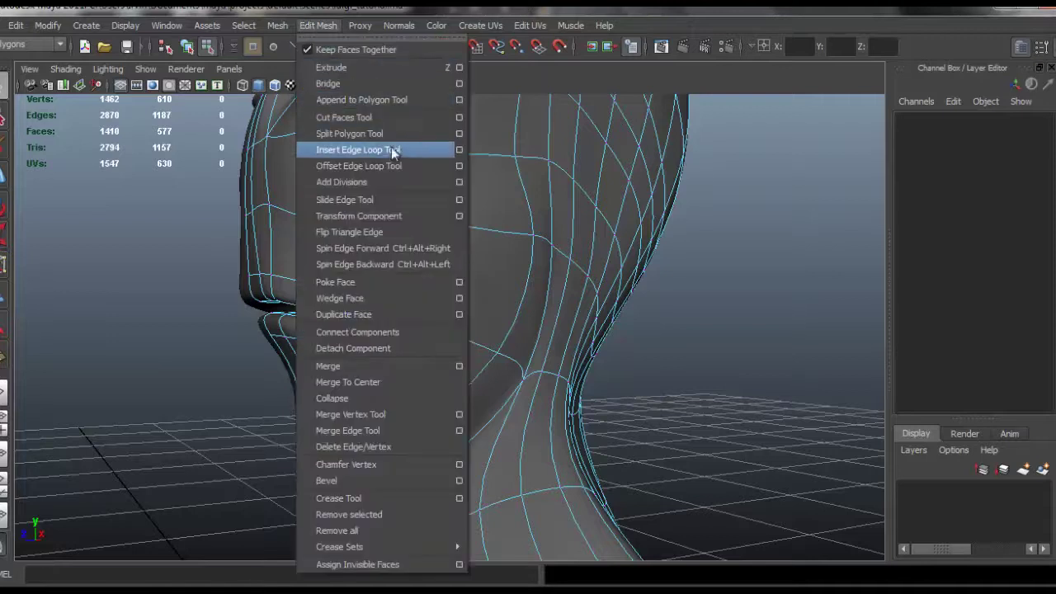
click(394, 153)
click(474, 352)
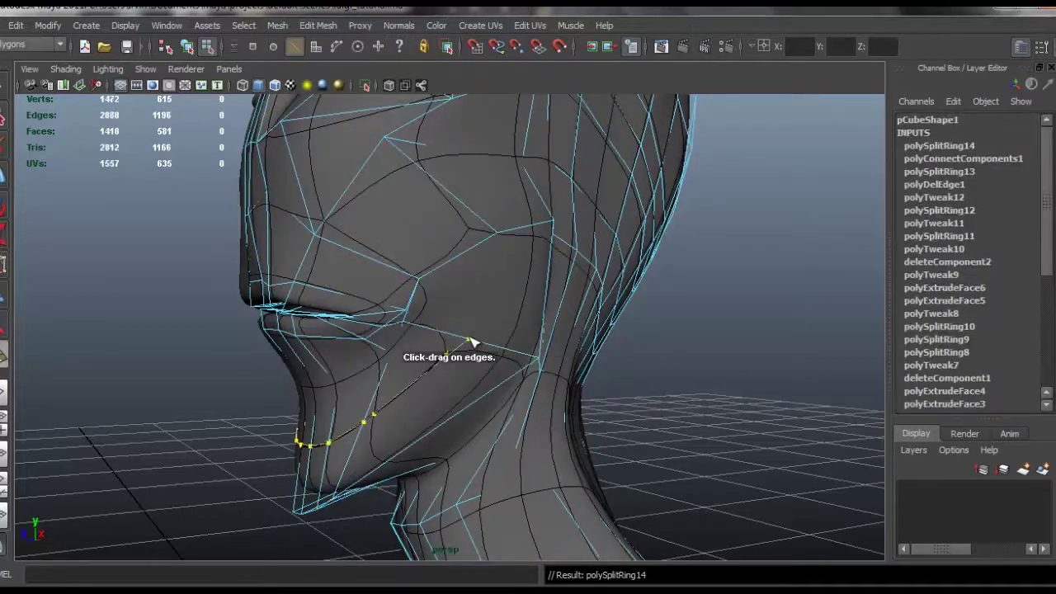
click(472, 291)
Connect the chin loop's end vertex on the lower cheek to the open cheek vertex above it with Connect Components
right_drag(470, 285, 447, 278)
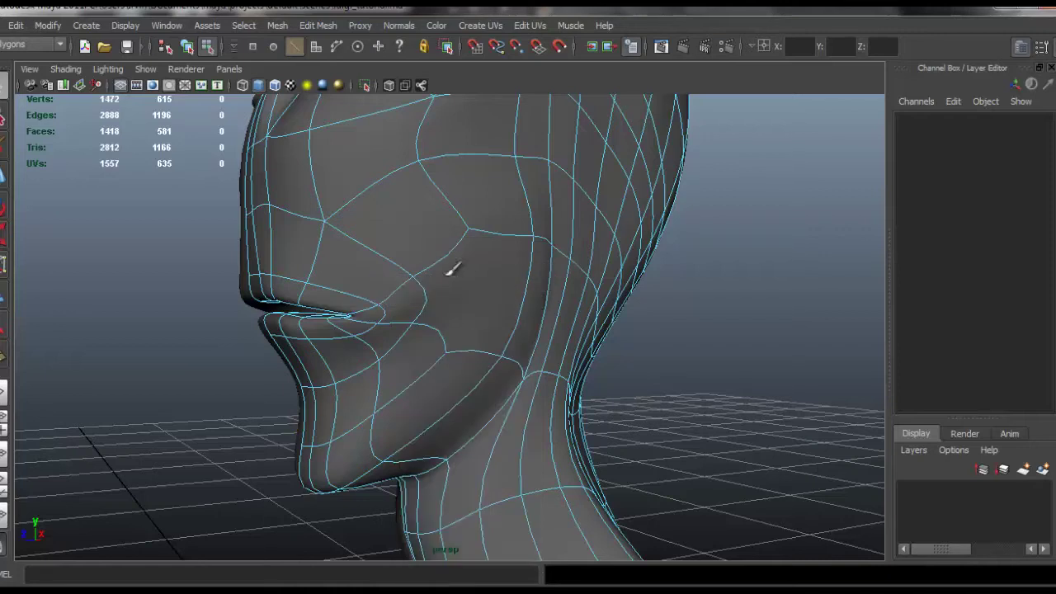
click(447, 353)
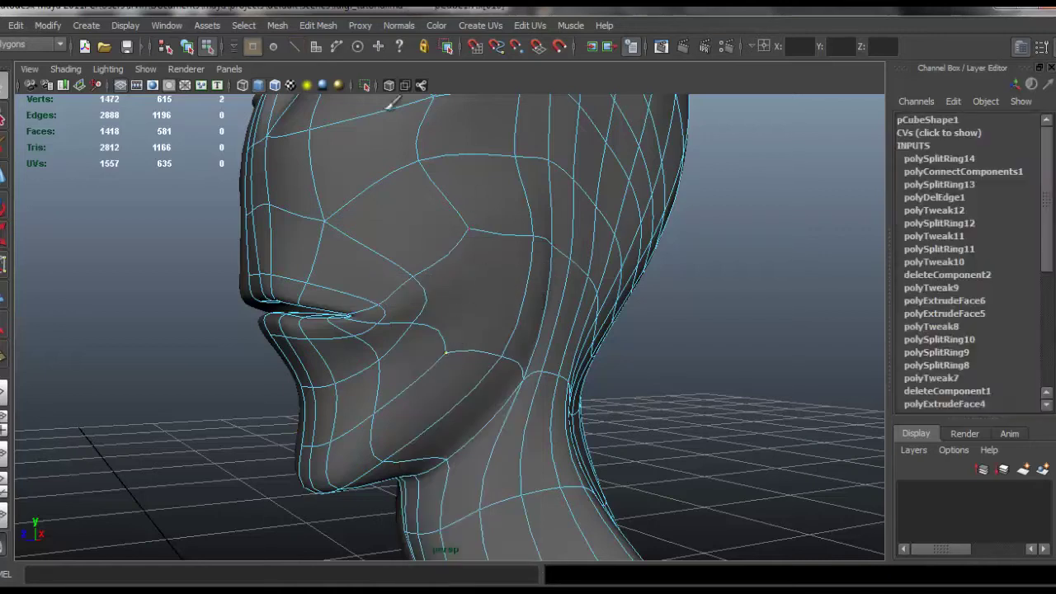
click(321, 33)
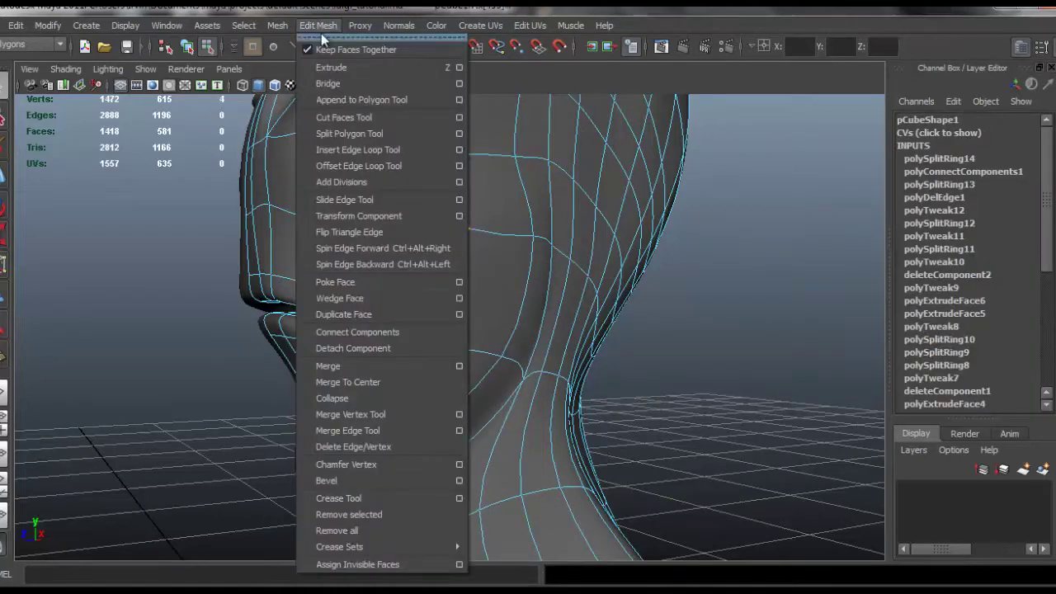
click(412, 329)
click(511, 289)
Insert an edge loop through the upper eyelid, running from inside the eye up to the brow ring
alt+drag(442, 254, 473, 299)
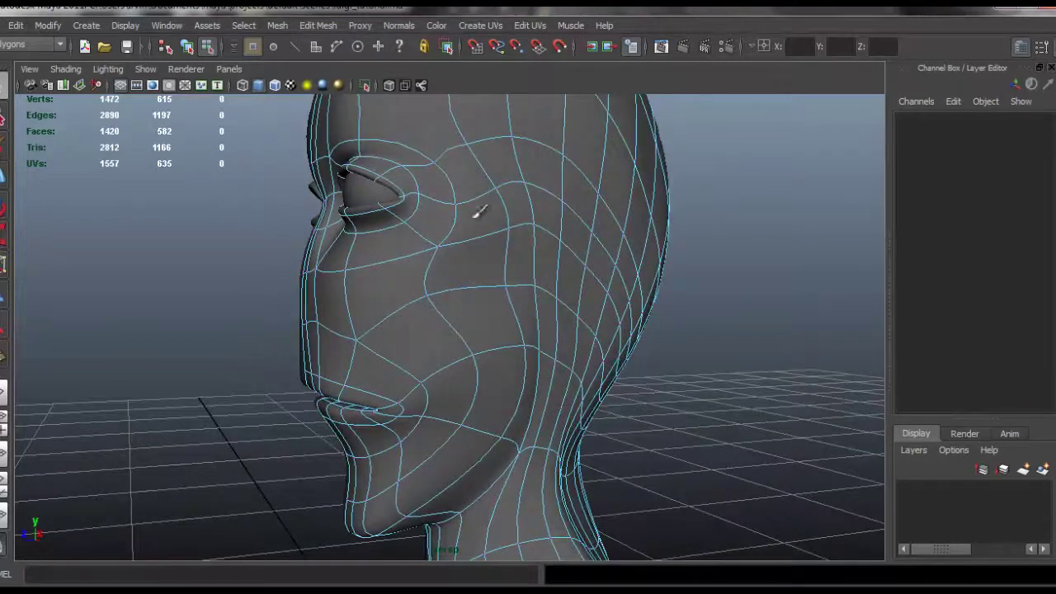
alt+middle_drag(474, 230, 517, 400)
mouse_move(446, 325)
alt+right_down()
mouse_move(469, 358)
mouse_move(550, 388)
alt+right_up()
click(329, 25)
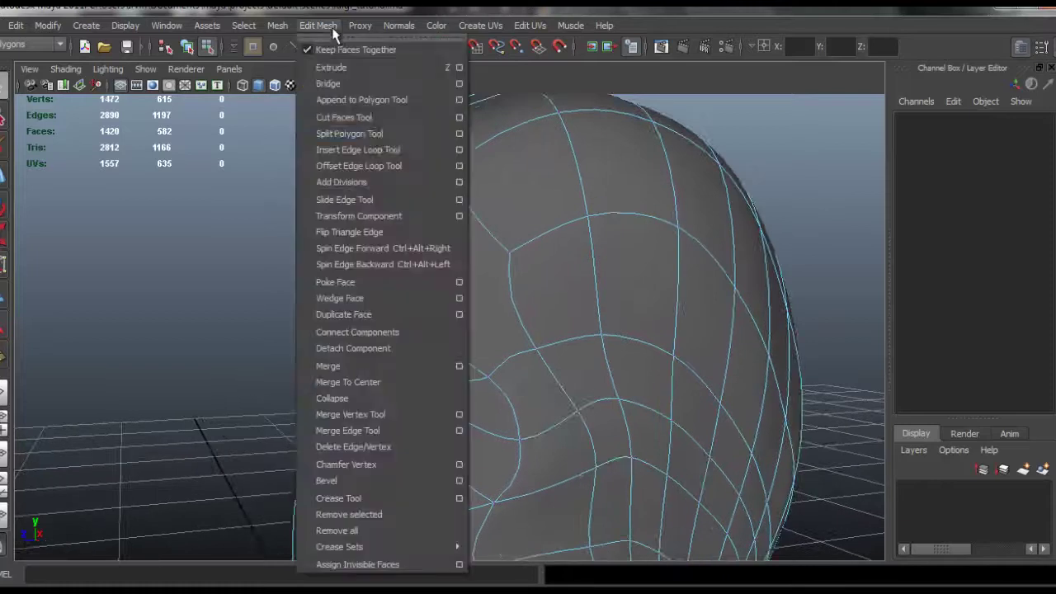
click(387, 136)
drag(407, 363, 400, 362)
Connect the eyelid loop's end vertex on the brow to the open vertex on the side of the forehead
key(q)
key(3)
right_drag(433, 294, 404, 294)
click(415, 355)
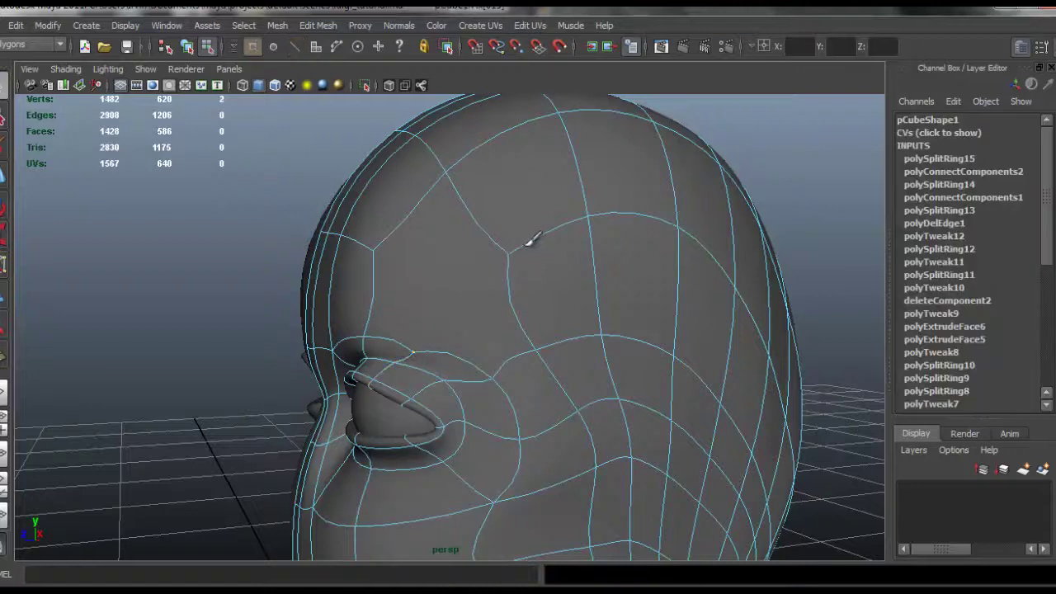
click(318, 25)
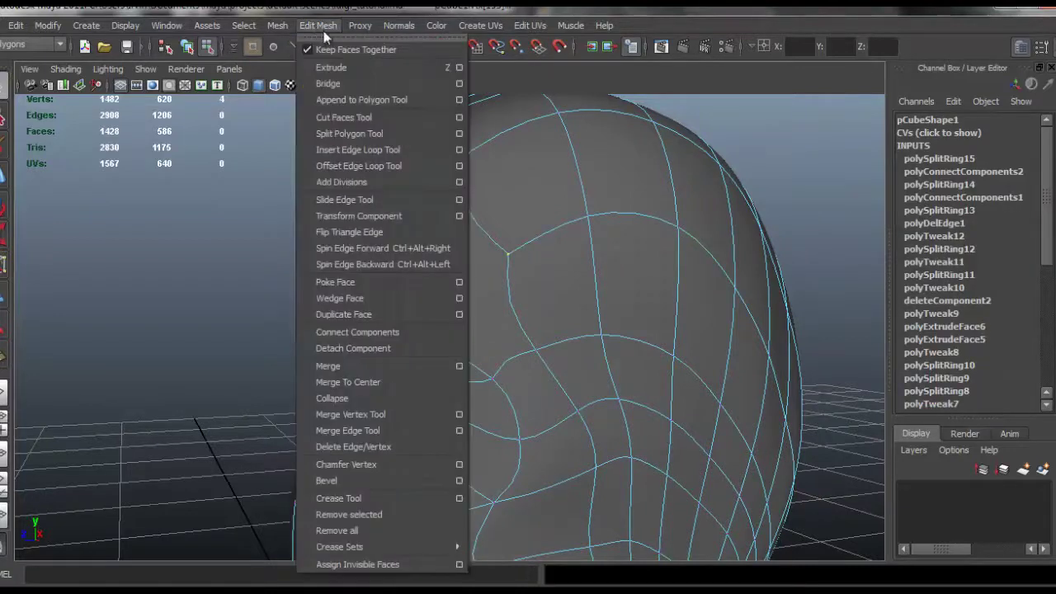
click(392, 332)
click(428, 273)
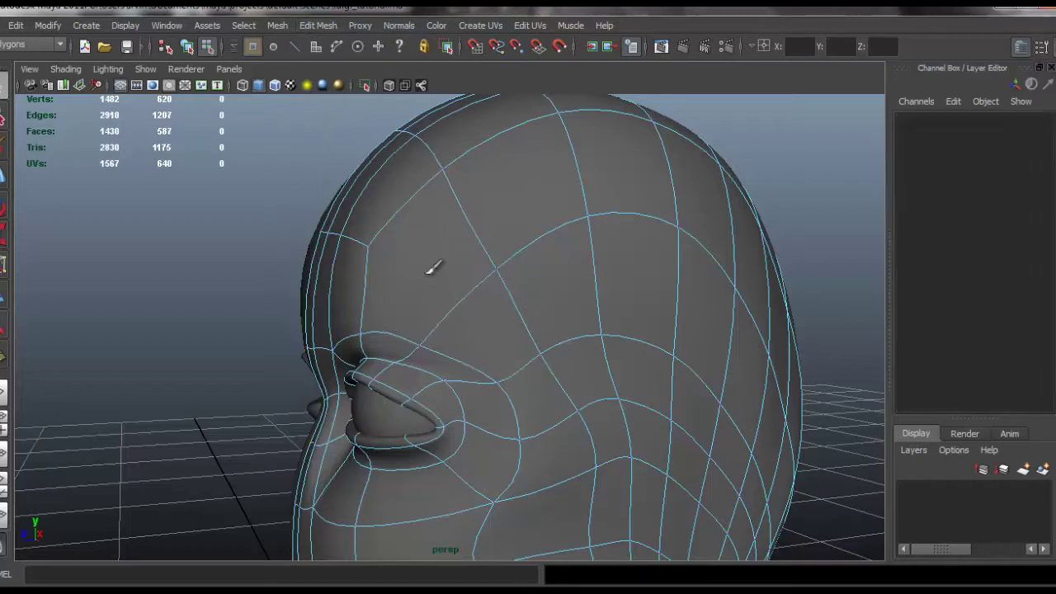
Insert an edge loop from the new brow edge down past the outer eye, through the temple and cheek
click(317, 24)
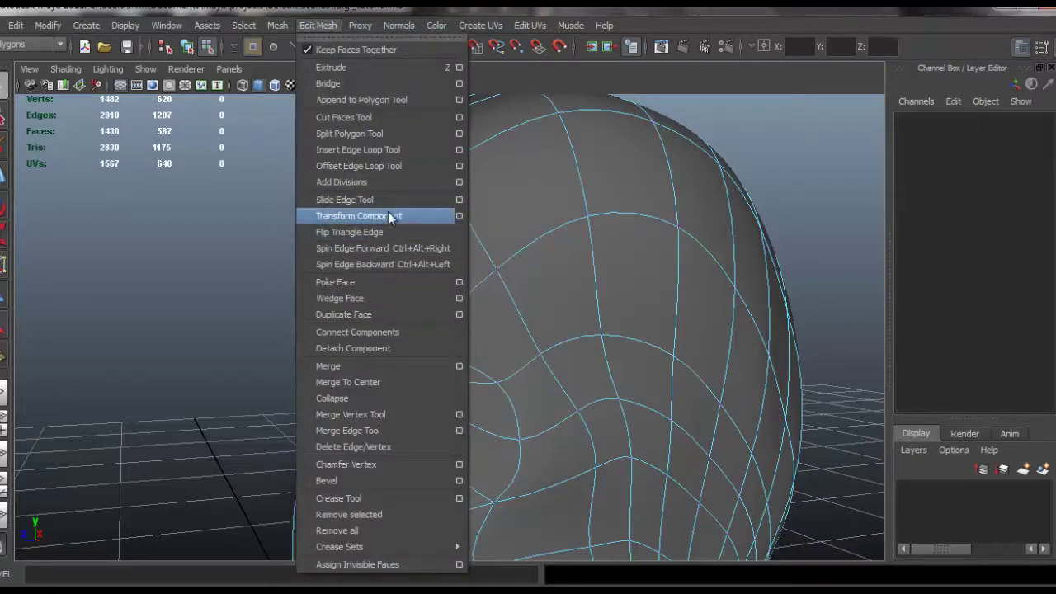
click(376, 151)
click(529, 376)
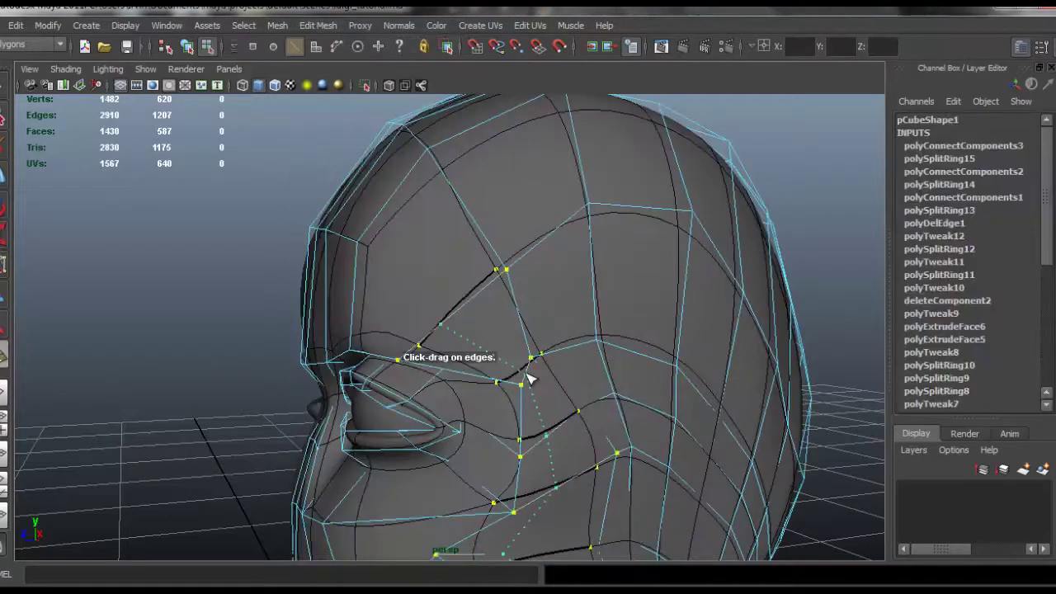
key(q)
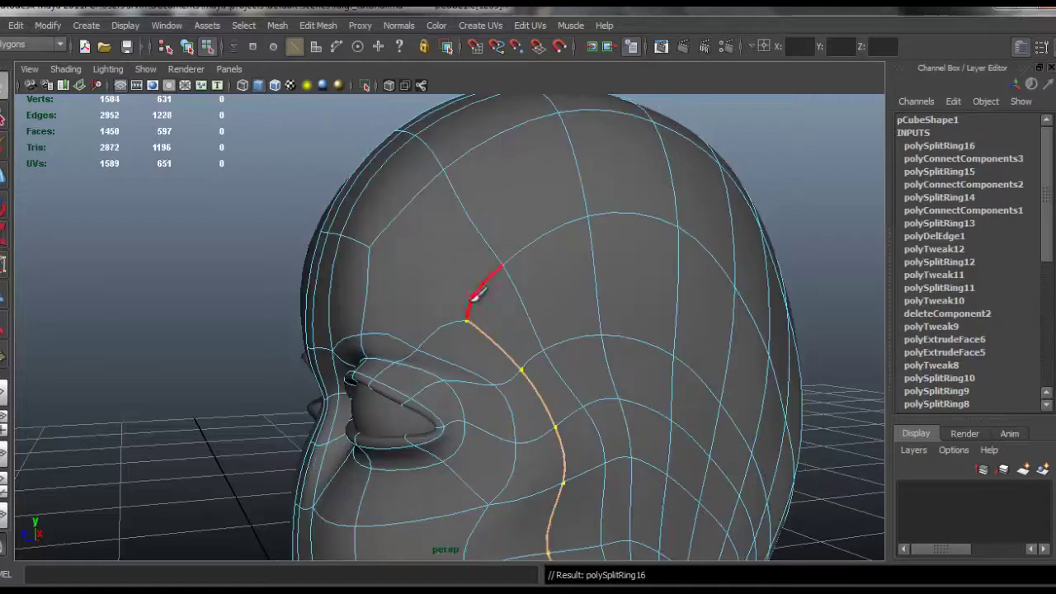
Connect the temple loop's end vertex to the open vertex on the front of the forehead with Connect Components
right_drag(465, 282, 444, 269)
click(369, 246)
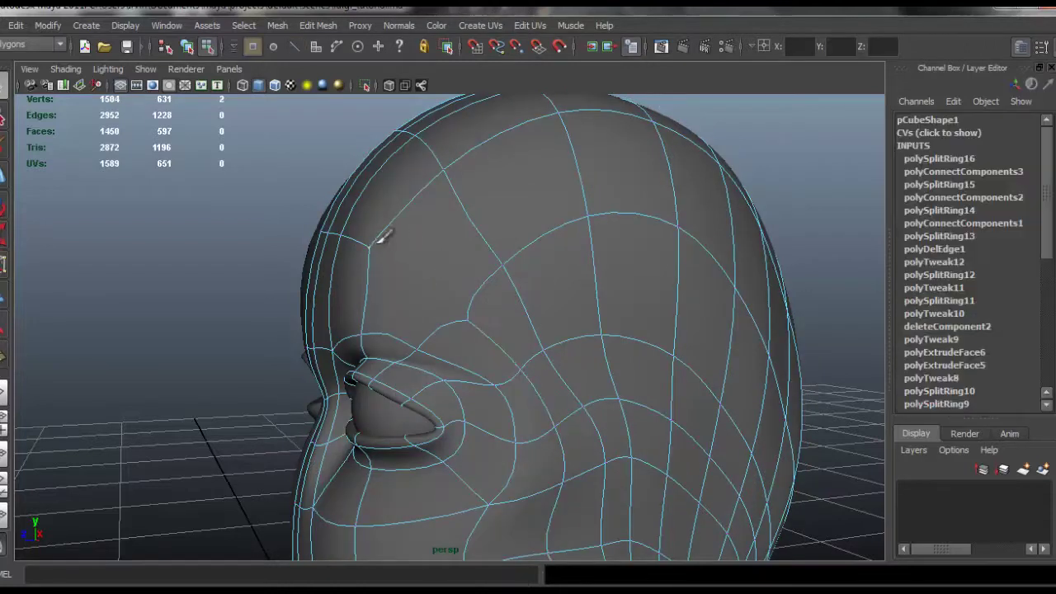
click(318, 24)
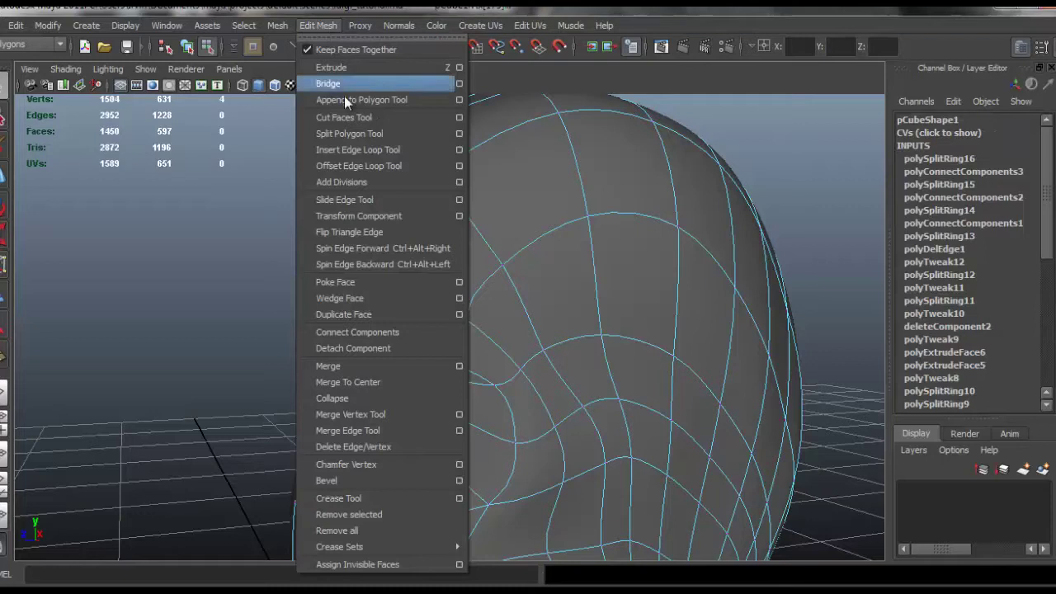
click(399, 330)
click(463, 259)
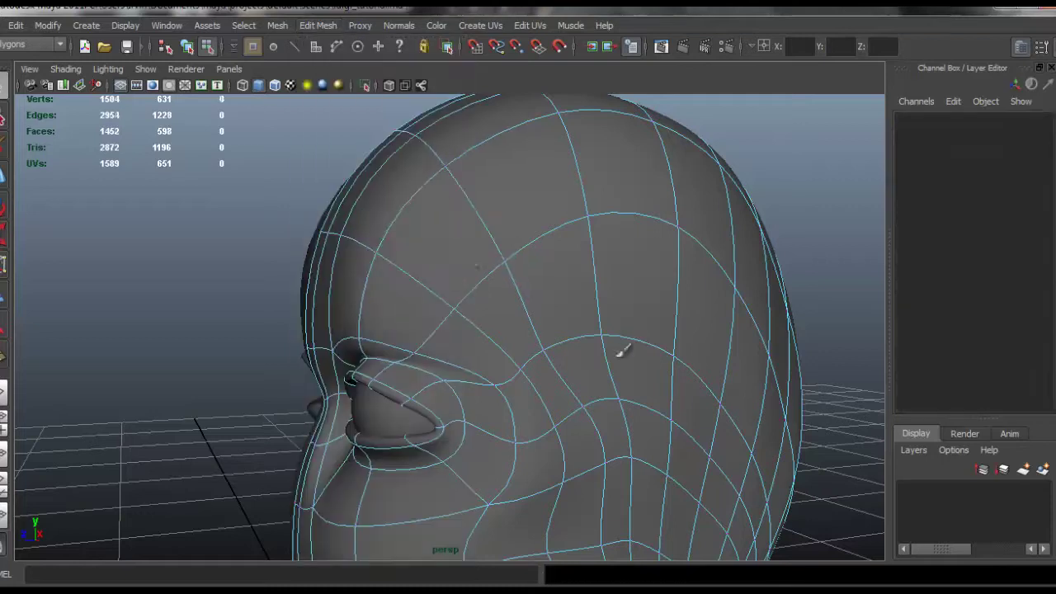
Select the edge row just below the lower lip, from the centre line to the cheek, and adjust it with the Move tool
alt+right_drag(622, 351, 514, 351)
alt+middle_drag(514, 351, 494, 251)
mouse_move(463, 268)
alt+mouse_down()
mouse_move(533, 264)
mouse_move(481, 257)
alt+mouse_up()
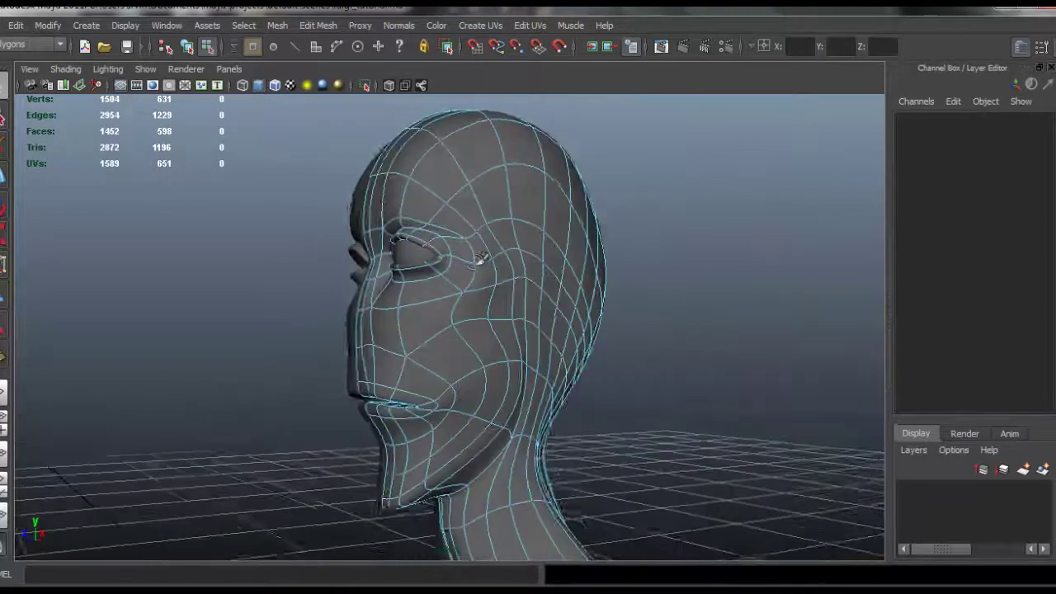
alt+middle_drag(480, 365, 500, 283)
alt+right_drag(500, 283, 520, 351)
right_drag(427, 301, 428, 262)
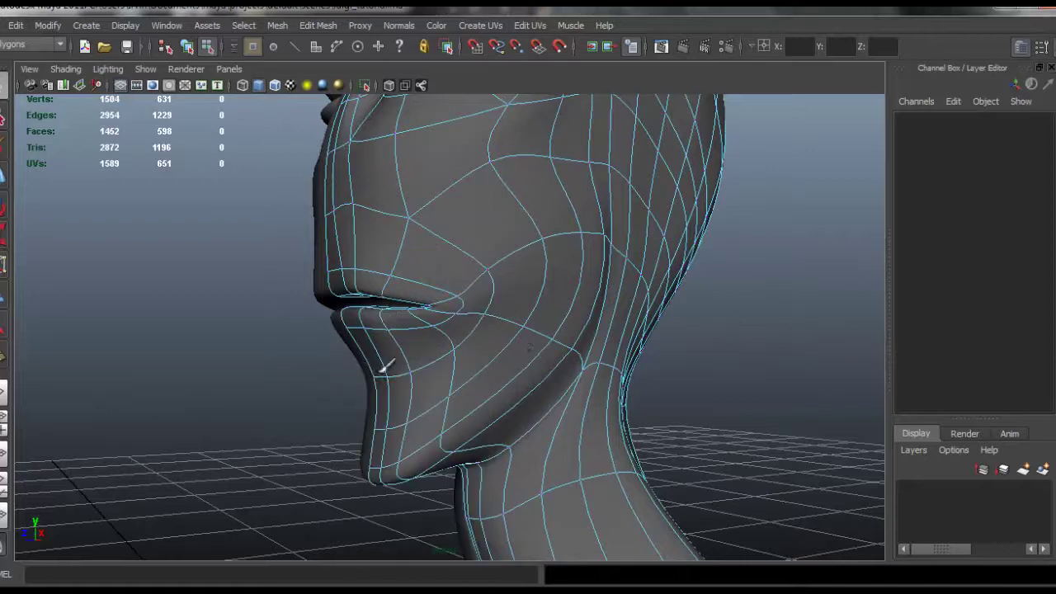
click(382, 377)
shift+click(430, 363)
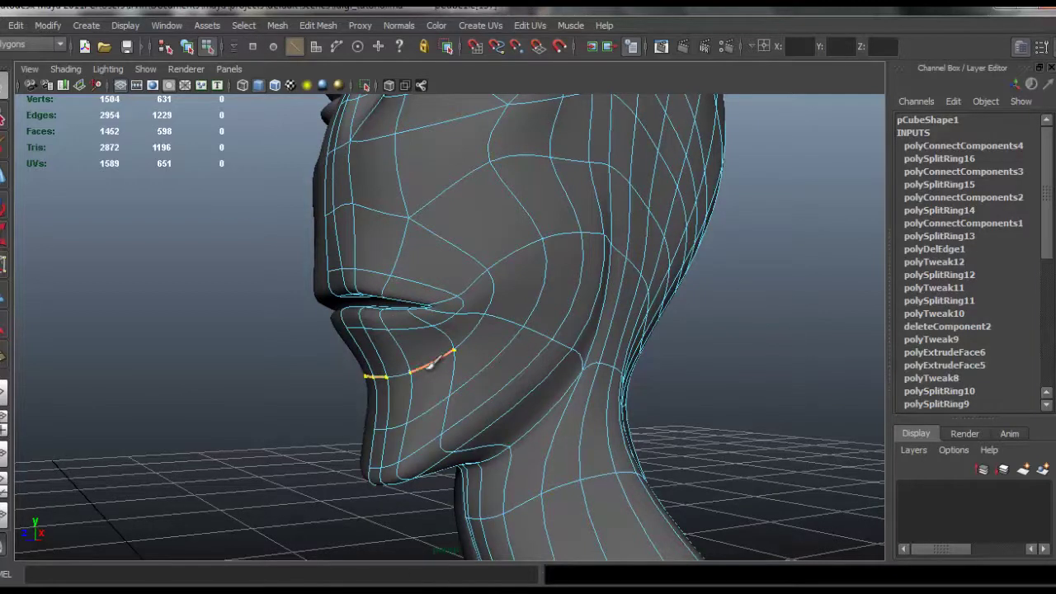
key(w)
mouse_move(388, 354)
alt+mouse_down()
mouse_move(410, 355)
mouse_move(397, 345)
mouse_move(415, 375)
mouse_move(360, 370)
mouse_move(402, 349)
alt+mouse_up()
key(ctrl+z)
click(450, 352)
click(387, 368)
shift+click(417, 365)
Select the edge rows across the front and bottom of the chin and reshape the chin in profile
alt+drag(492, 350, 368, 346)
alt+right_drag(368, 346, 409, 347)
alt+drag(409, 346, 451, 346)
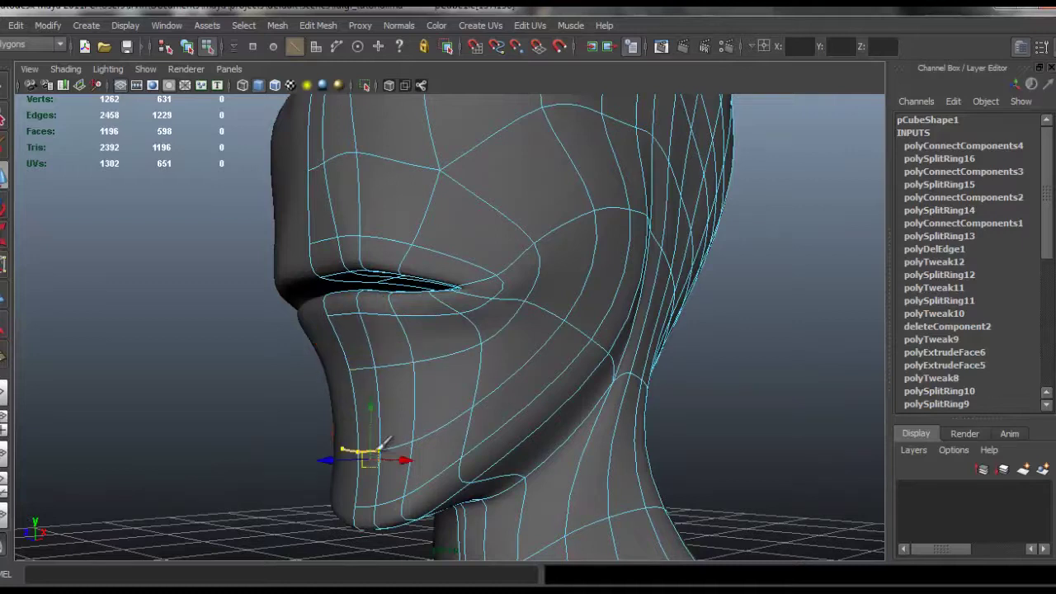
alt+drag(452, 416, 354, 422)
alt+drag(398, 497, 398, 475)
click(362, 505)
shift+click(417, 467)
shift+double_click(417, 467)
drag(354, 522, 495, 426)
shift+click(566, 355)
alt+drag(538, 395, 512, 412)
key(ctrl+z)
alt+drag(446, 404, 381, 438)
shift+click(426, 386)
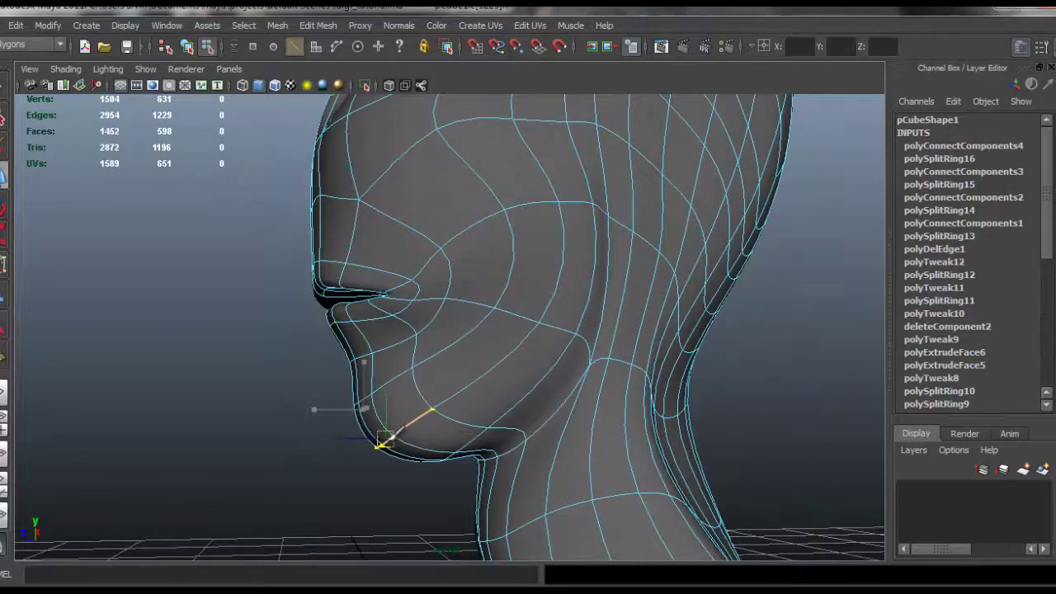
Select the edge row across the middle of the chin and adjust its position in profile
click(372, 401)
mouse_move(372, 401)
alt+mouse_down()
mouse_move(387, 402)
mouse_move(361, 407)
alt+mouse_up()
click(371, 397)
shift+click(430, 374)
click(520, 377)
Lower the cheek edge beside the mouth corner and adjust the adjoining edge of the ring around the mouth
scroll(478, 280, down, 3)
alt+middle_drag(476, 266, 489, 324)
alt+drag(426, 376, 564, 370)
alt+right_drag(565, 369, 610, 398)
alt+drag(606, 398, 451, 399)
alt+middle_drag(451, 399, 457, 353)
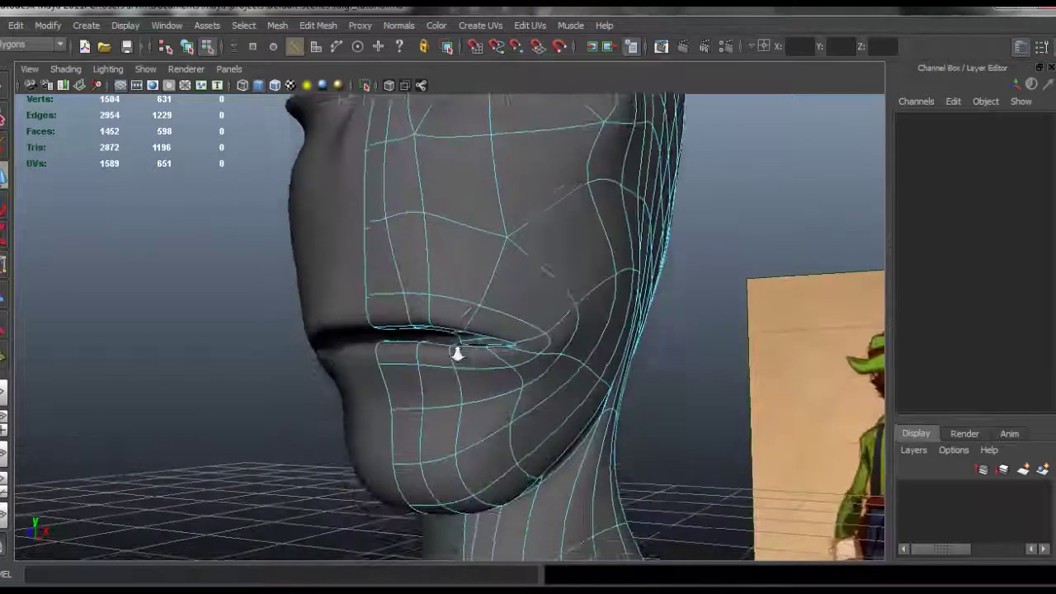
alt+right_drag(457, 353, 485, 363)
click(609, 359)
alt+drag(533, 374, 459, 371)
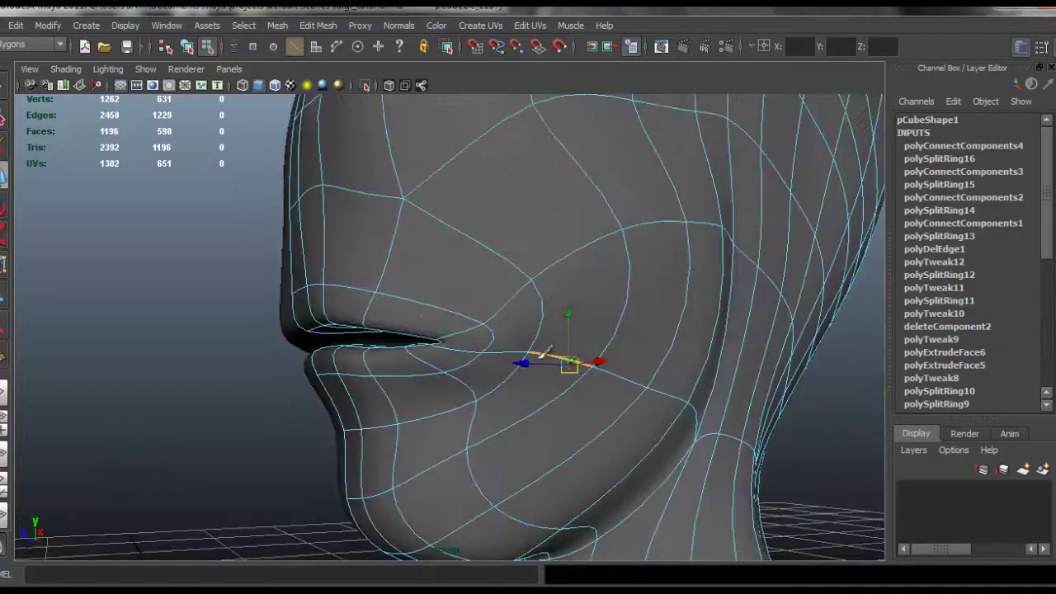
drag(570, 365, 577, 386)
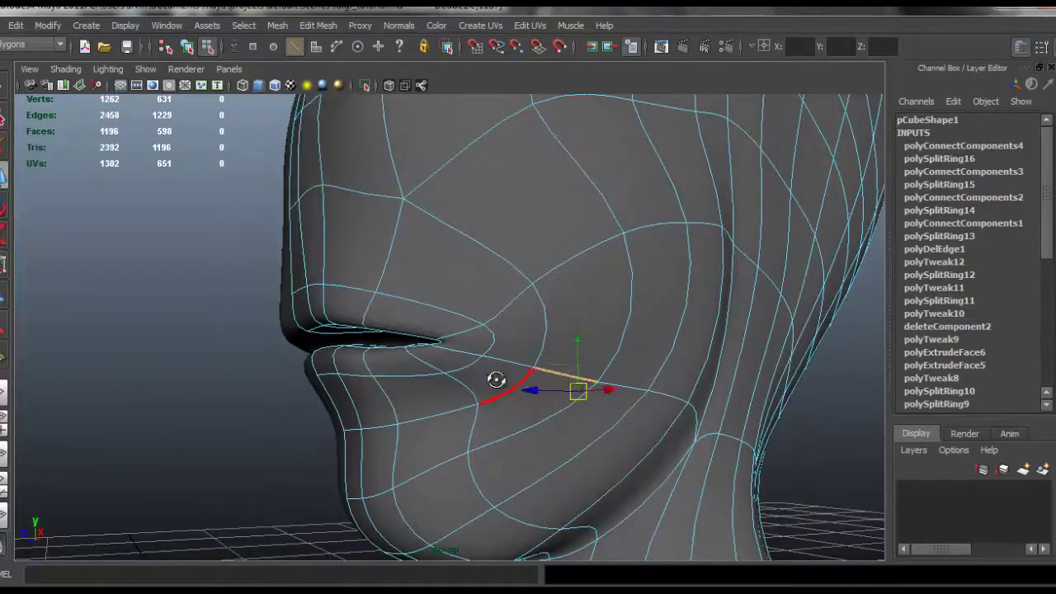
alt+drag(496, 379, 438, 351)
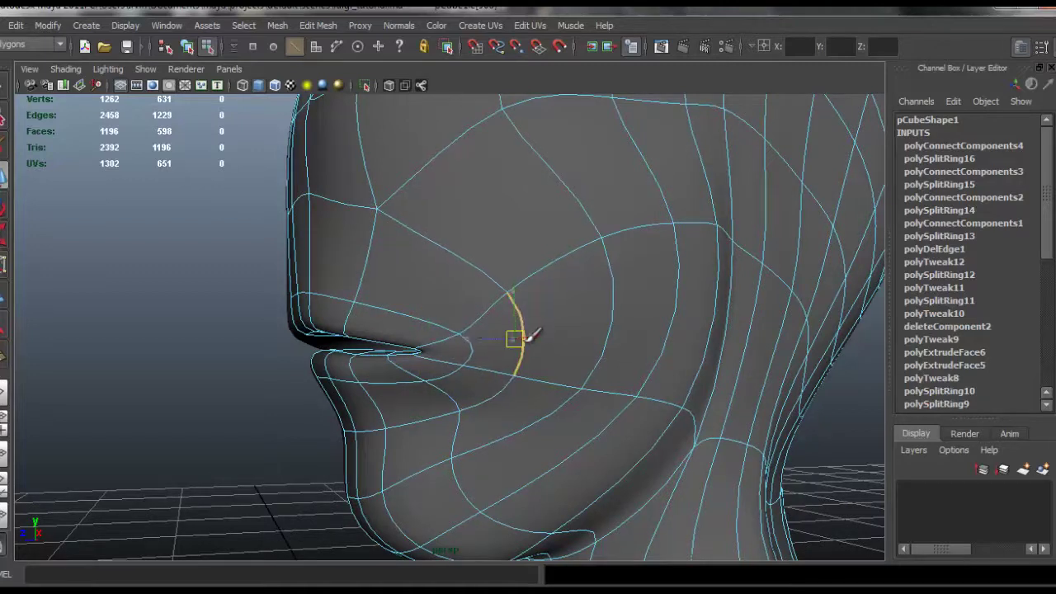
click(575, 291)
Select the two columns of faces beside the centre line, from the nose bridge down to the nose base, mirrored on both sides
alt+right_drag(574, 291, 443, 336)
alt+drag(443, 336, 579, 339)
alt+middle_drag(570, 285, 584, 374)
alt+right_drag(584, 374, 485, 309)
mouse_move(485, 309)
alt+mouse_down()
mouse_move(507, 307)
mouse_move(405, 314)
mouse_move(487, 302)
mouse_move(501, 314)
alt+mouse_up()
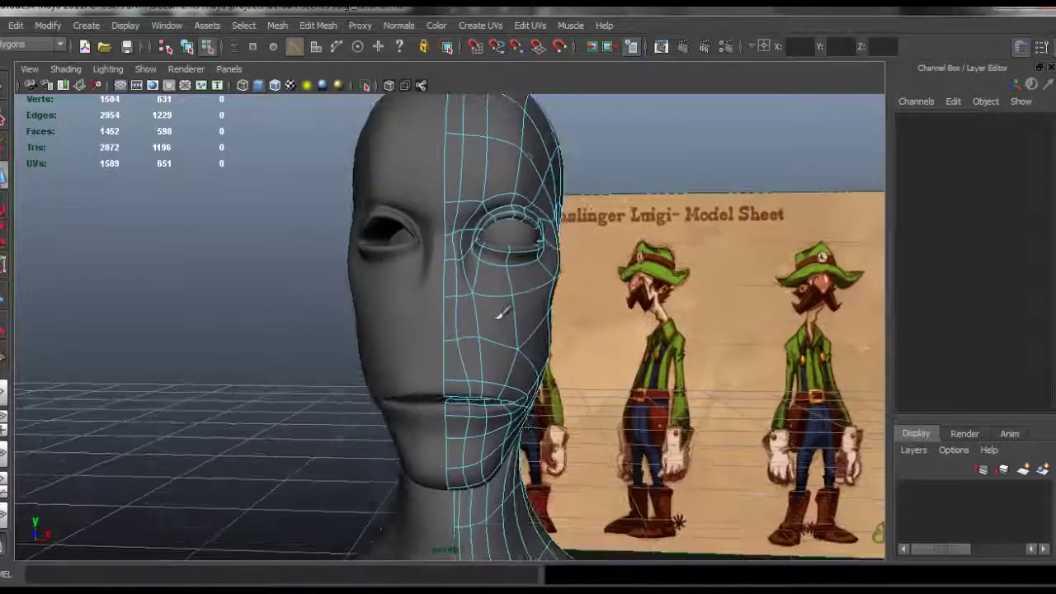
alt+middle_drag(498, 317, 495, 355)
alt+right_drag(495, 355, 569, 346)
right_drag(450, 286, 454, 325)
alt+drag(465, 369, 455, 298)
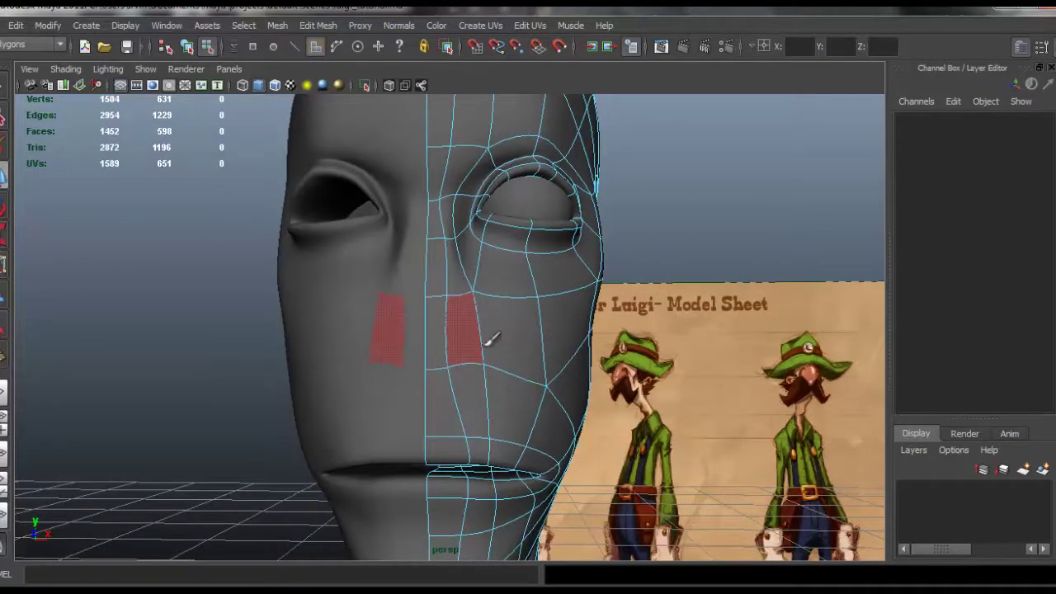
alt+middle_drag(487, 344, 471, 282)
alt+drag(475, 198, 481, 247)
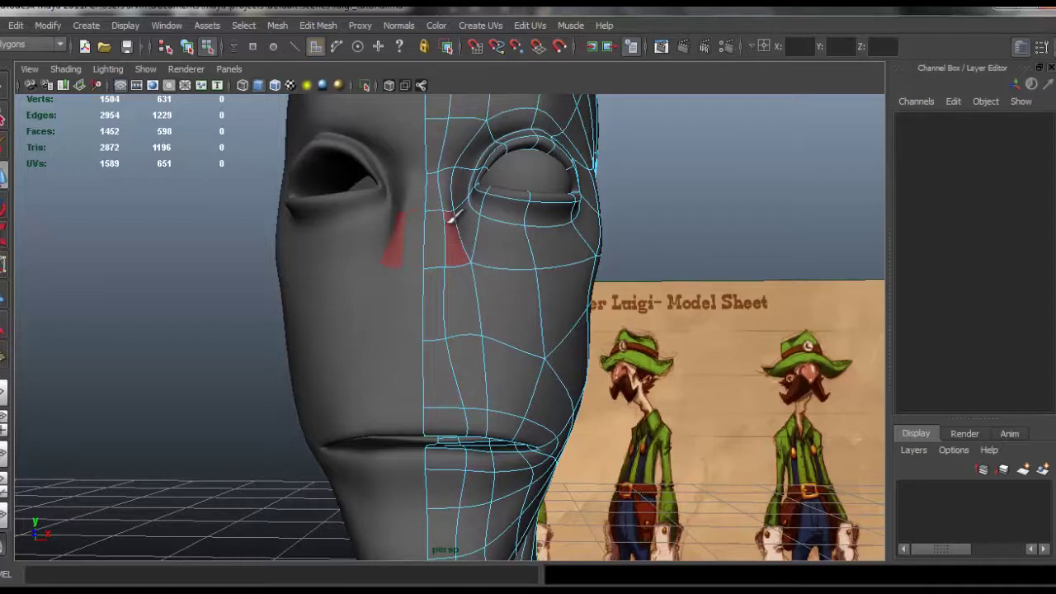
click(439, 198)
drag(448, 235, 446, 305)
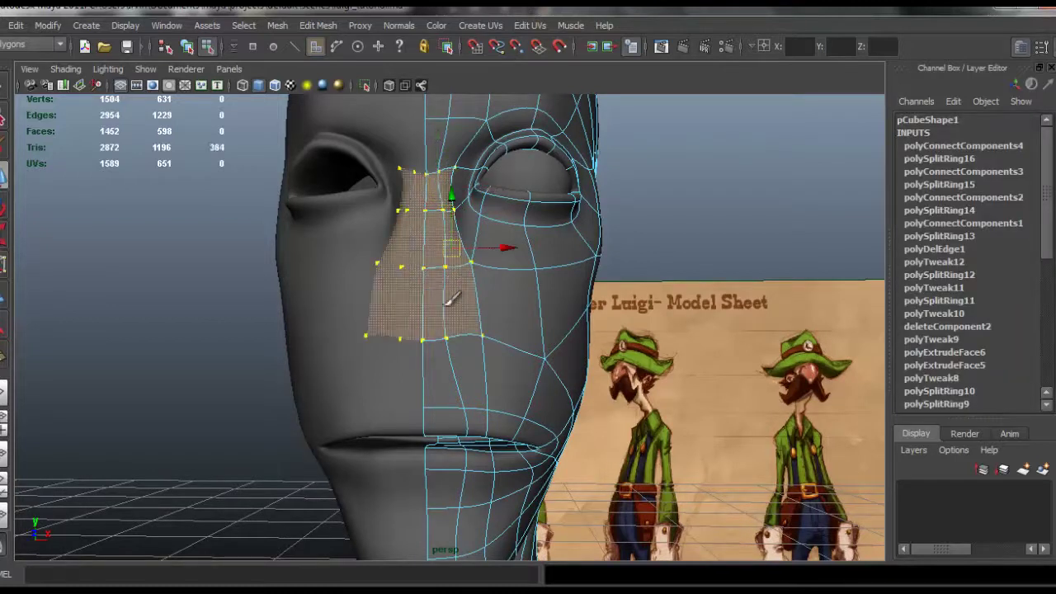
Turn off Reflection in the Move tool settings
alt+drag(499, 362, 445, 383)
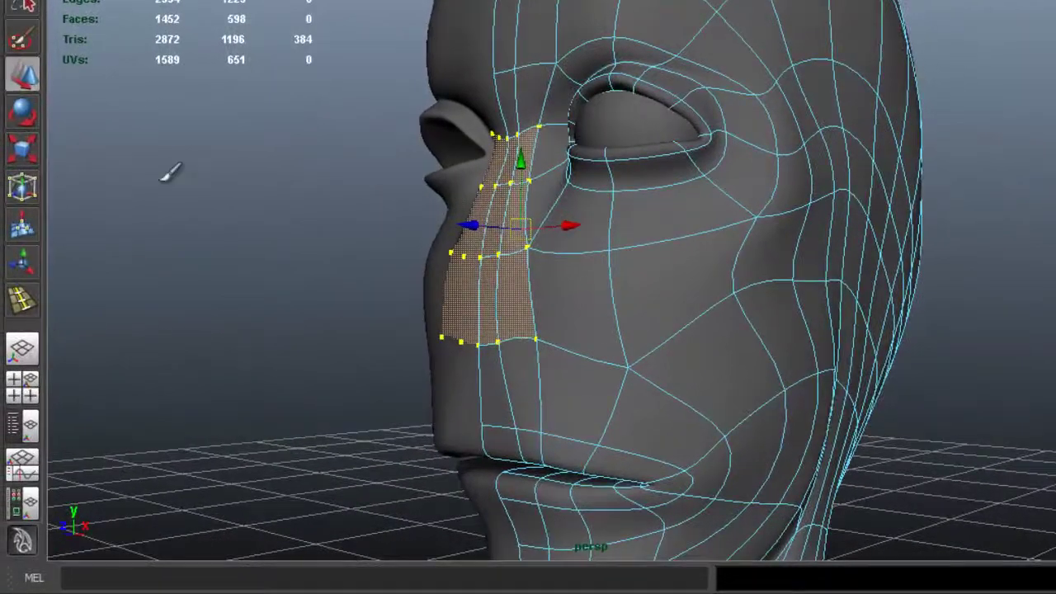
double_click(9, 78)
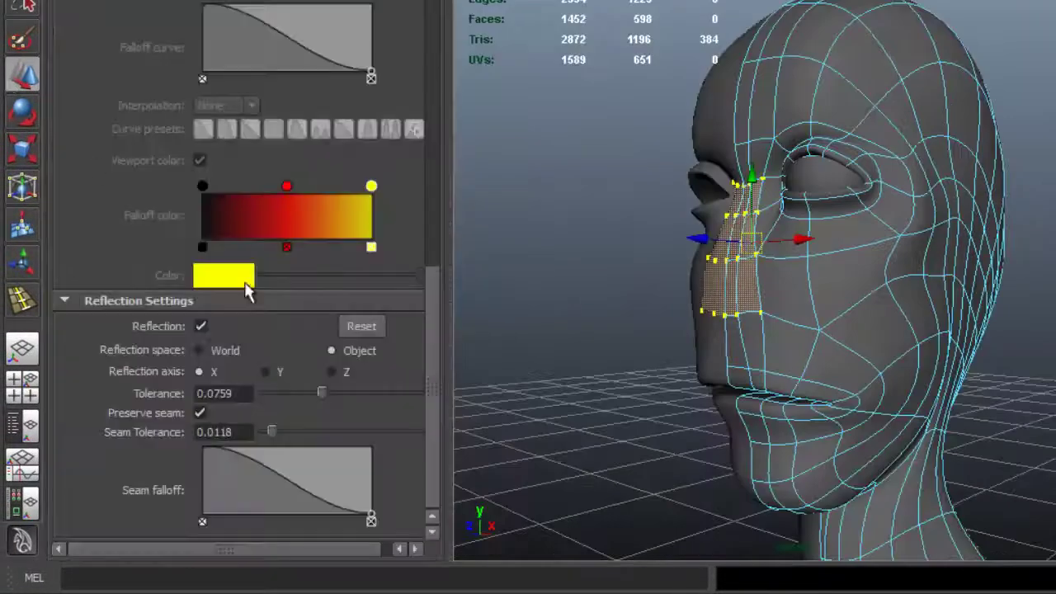
click(201, 326)
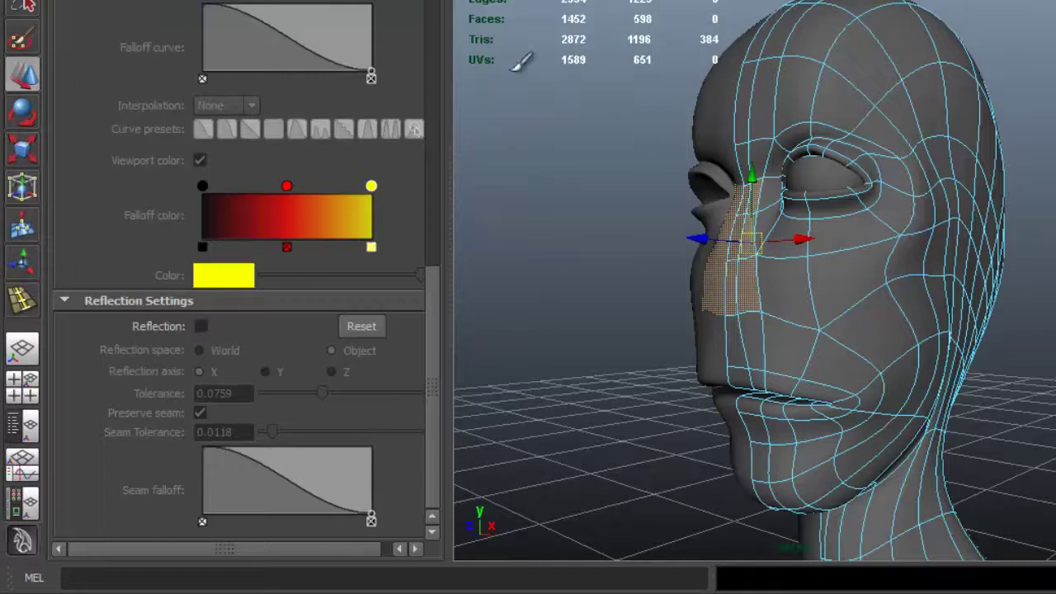
Extrude the selected nose faces outward with a local Z translation of 0.061
click(344, 11)
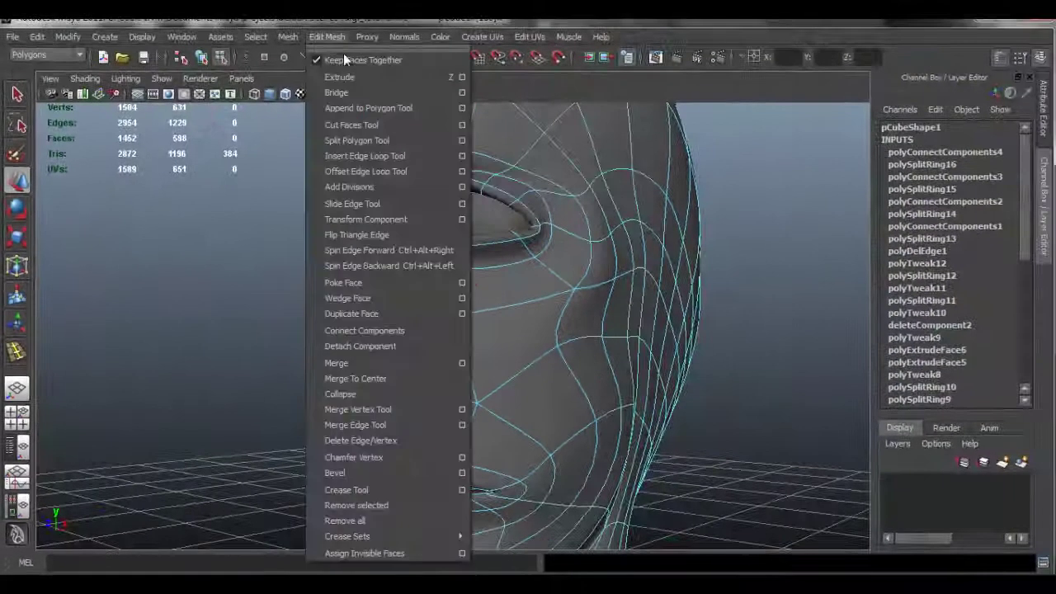
click(354, 77)
alt+drag(374, 326, 286, 363)
alt+drag(421, 374, 491, 378)
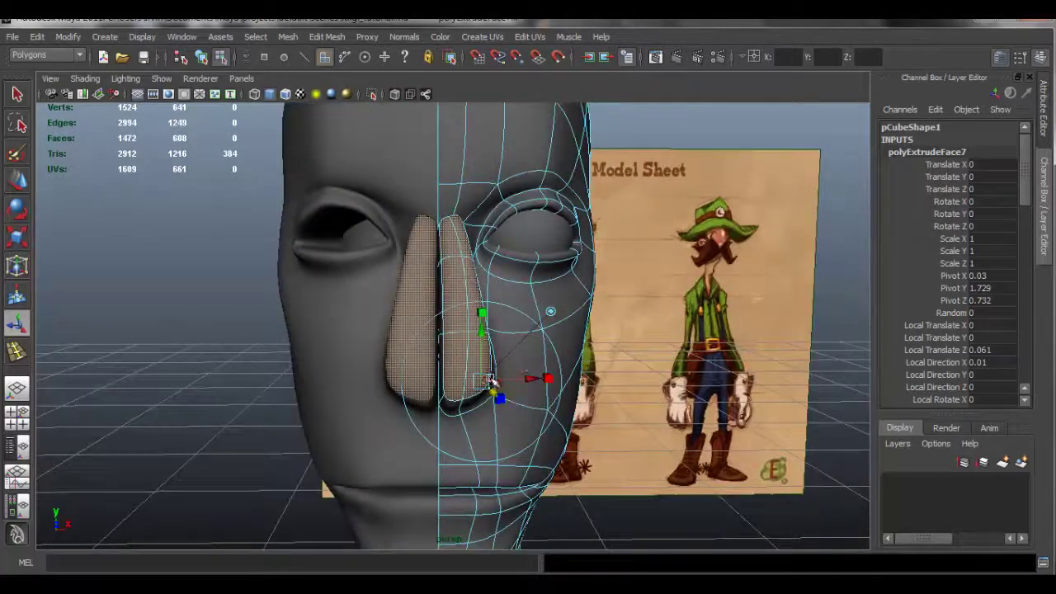
Turn Reflection back on in the Move tool settings and close the tool settings
key(q)
alt+drag(487, 307, 524, 306)
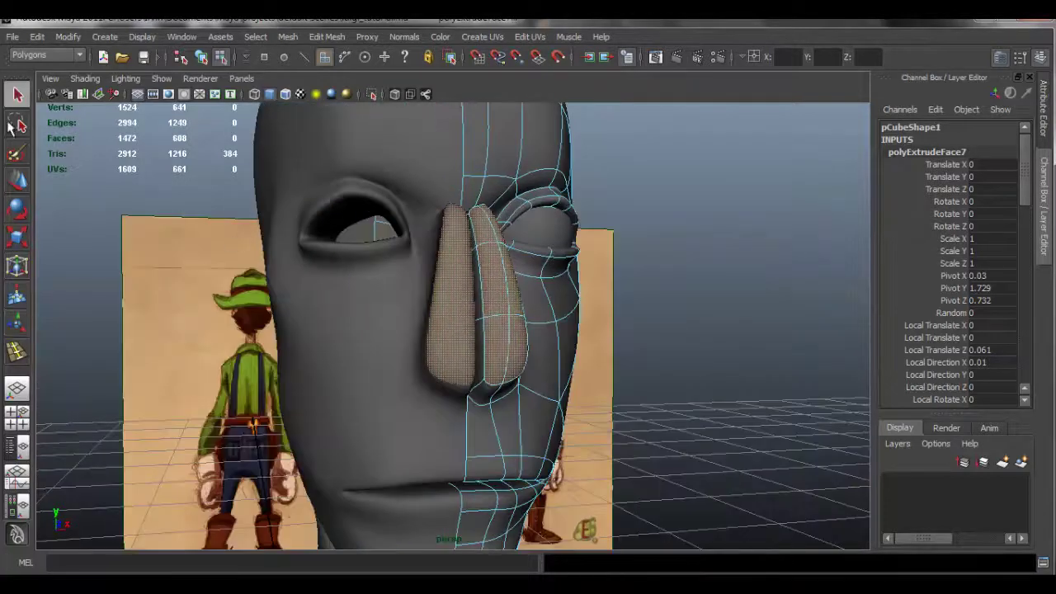
double_click(18, 97)
click(20, 183)
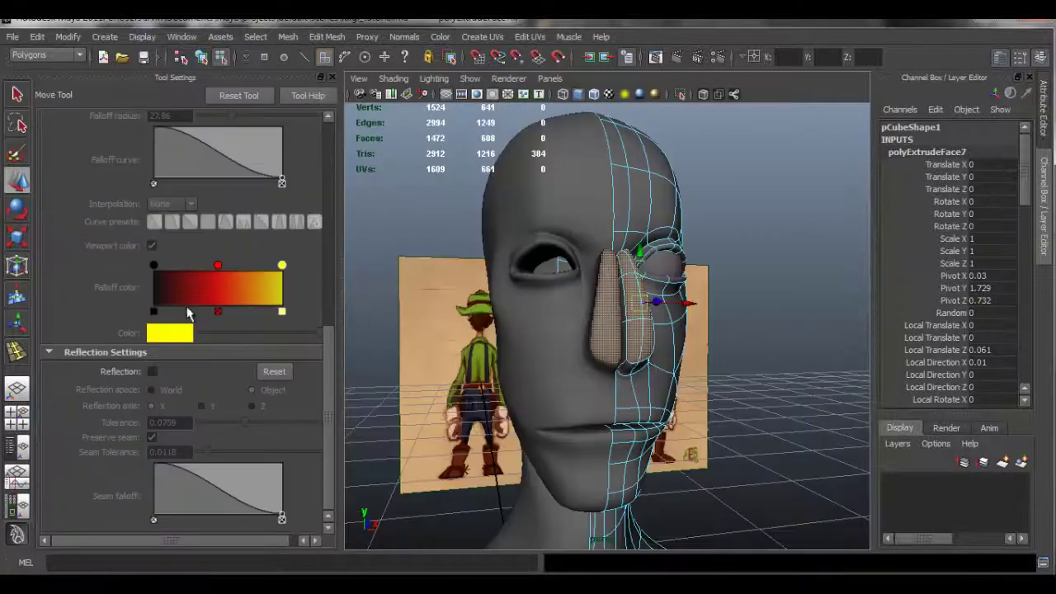
click(153, 372)
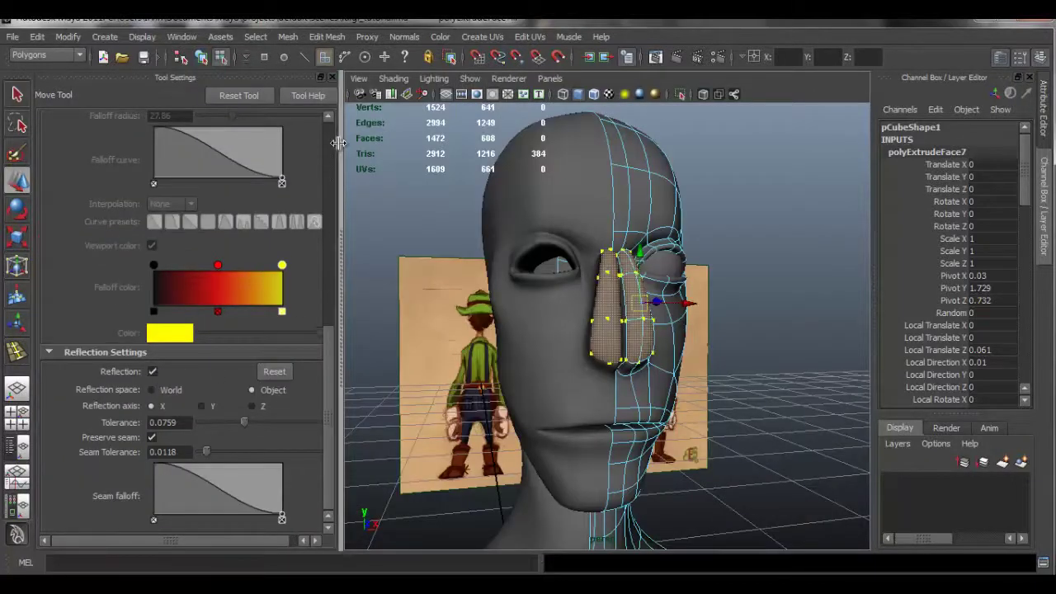
click(332, 77)
Delete the inner wall faces left between the two nose halves along the centre line
scroll(572, 349, up, 3)
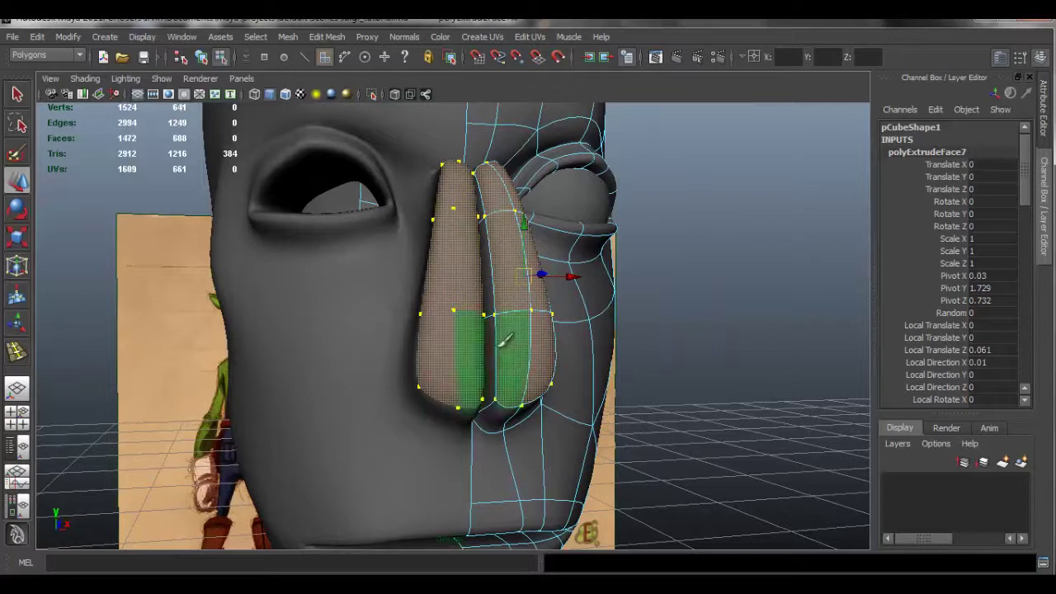
click(485, 335)
click(490, 270)
shift+click(490, 356)
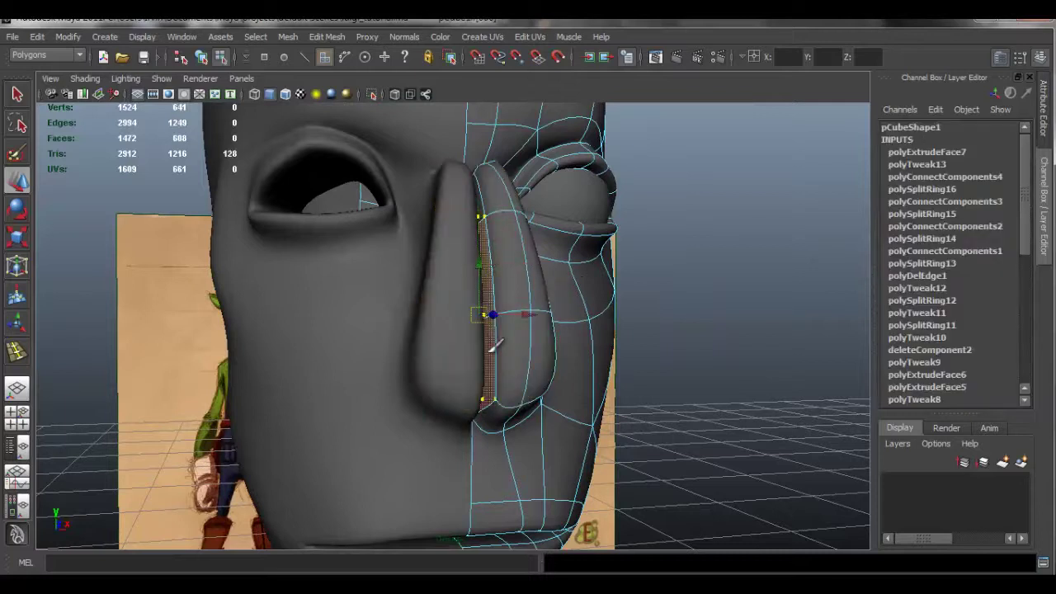
shift+click(481, 198)
key(Delete)
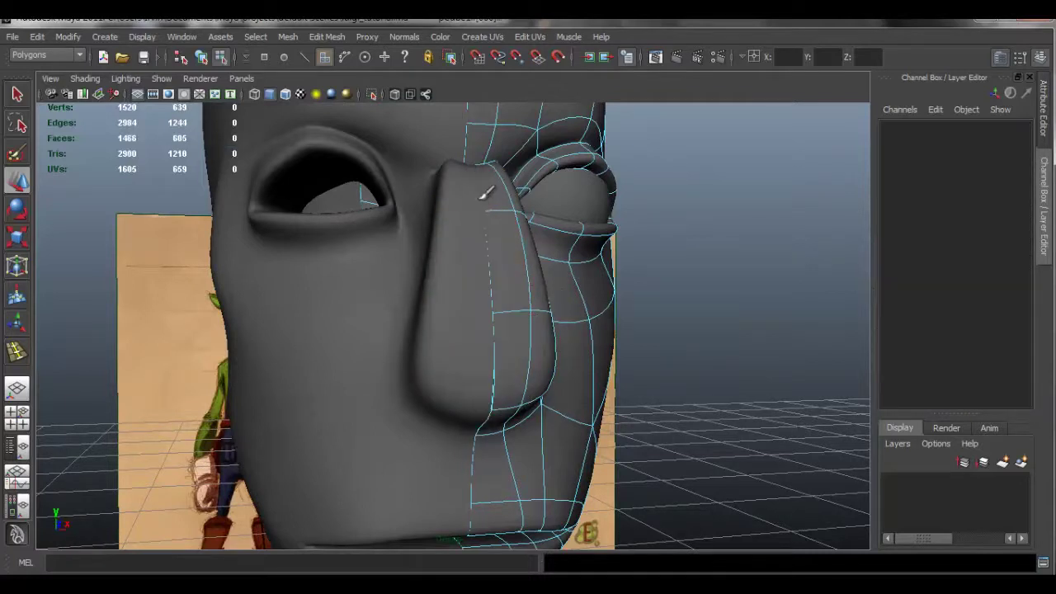
Select the edge loop down the face's centre line and align it to a single absolute X position
alt+drag(554, 285, 394, 281)
alt+right_drag(394, 281, 356, 351)
alt+drag(355, 352, 462, 361)
click(435, 337)
key(ctrl+z)
alt+right_drag(437, 334, 440, 275)
key(F10)
click(428, 234)
double_click(422, 232)
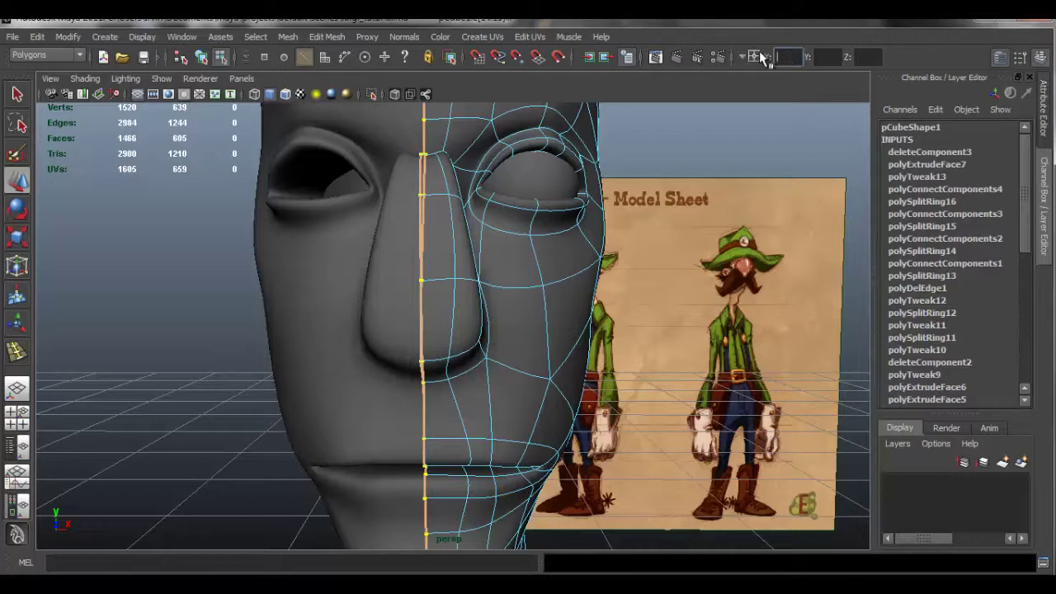
key(Return)
click(501, 238)
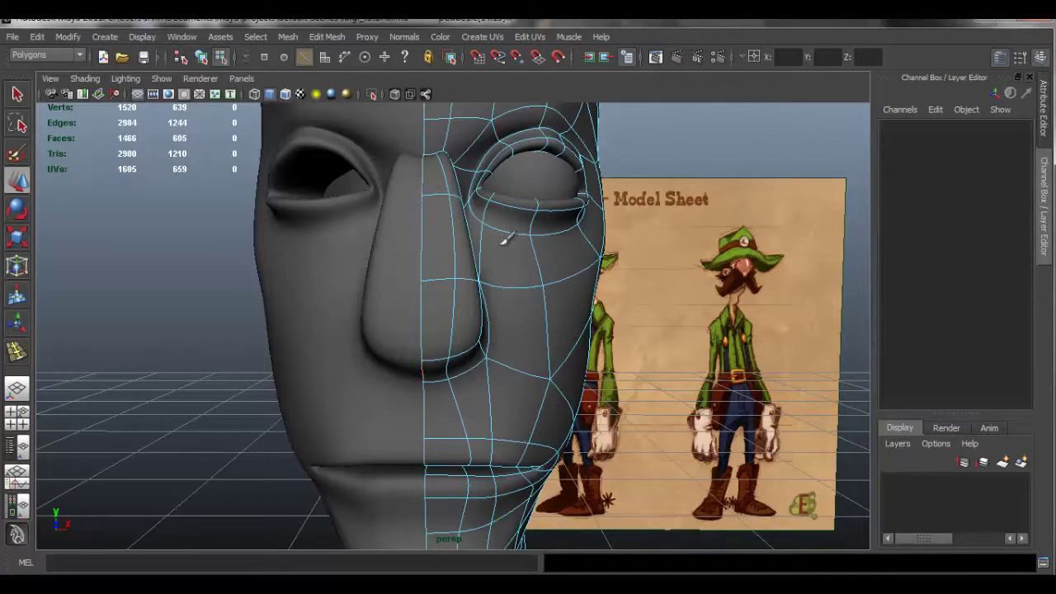
Pull the centre of the nose base downward using soft selection with a falloff radius of about 6.54
click(423, 364)
key(b)
drag(452, 378, 235, 317)
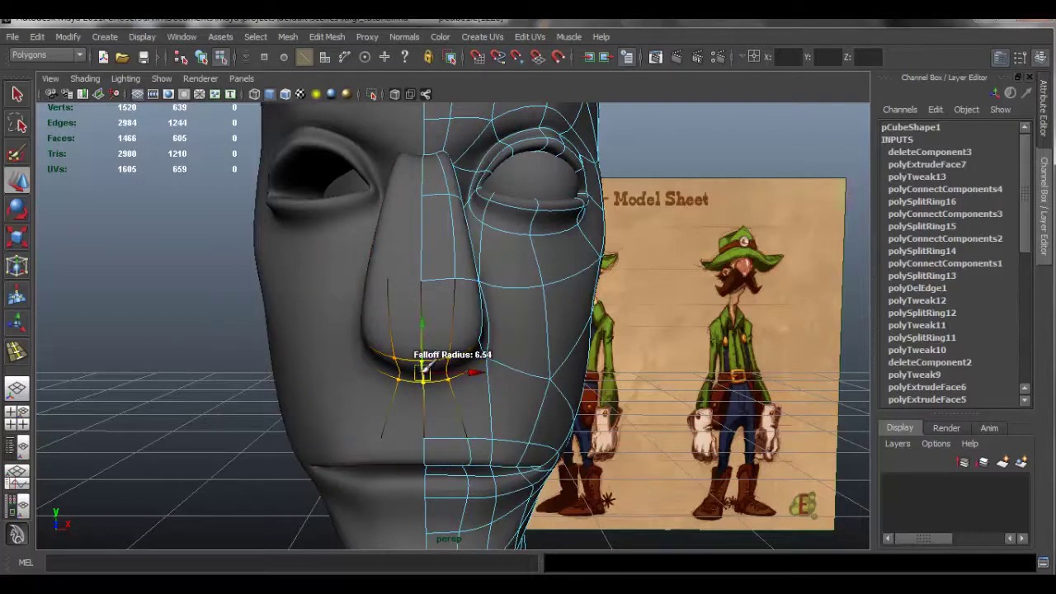
drag(423, 371, 423, 415)
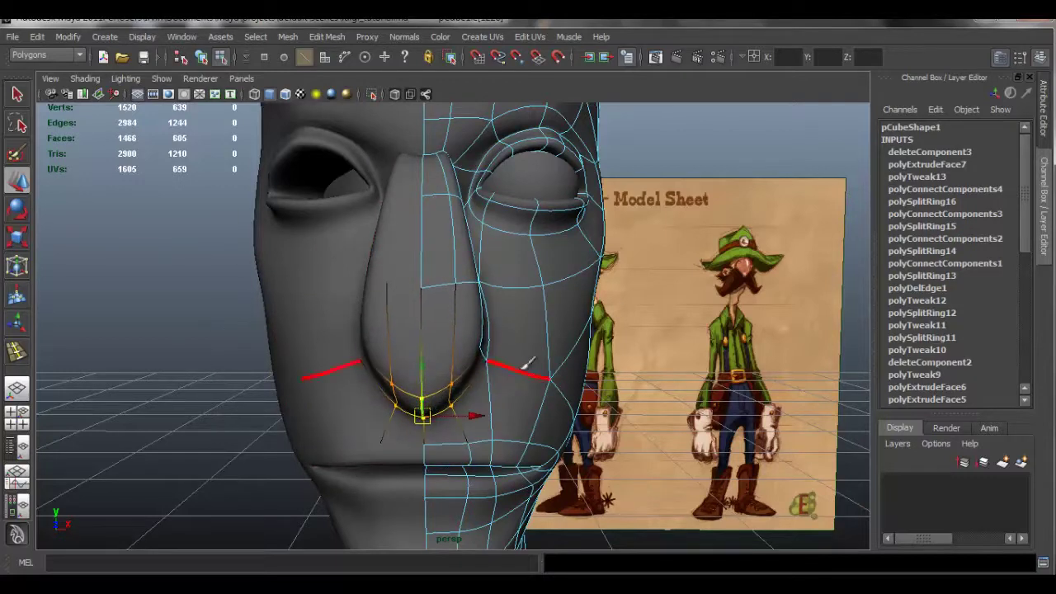
Widen the nose by pulling its lower side edge outward, and refine its shape from the side view
click(489, 349)
drag(505, 346, 555, 338)
mouse_move(467, 284)
alt+mouse_down()
mouse_move(415, 294)
mouse_move(452, 282)
alt+mouse_up()
click(445, 283)
click(446, 285)
alt+drag(377, 308, 297, 295)
click(314, 348)
mouse_move(294, 336)
mouse_down()
mouse_move(256, 332)
mouse_move(279, 335)
mouse_up()
alt+drag(319, 199, 356, 291)
key(b)
alt+drag(313, 325, 268, 340)
alt+drag(317, 259, 414, 282)
Reshape the upper nose profile by adjusting the centre edge just below the bridge
click(346, 191)
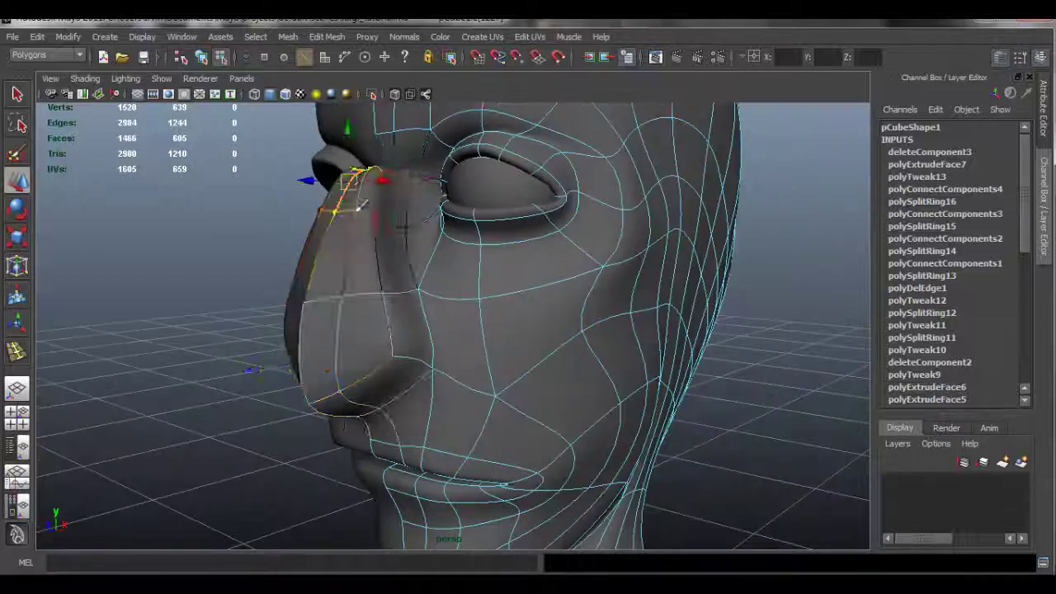
alt+drag(405, 224, 320, 223)
drag(329, 182, 495, 272)
click(432, 219)
scroll(501, 274, down, 5)
scroll(495, 324, up, 3)
alt+drag(490, 324, 340, 323)
mouse_move(408, 318)
alt+mouse_down()
mouse_move(495, 306)
mouse_move(365, 330)
mouse_move(396, 332)
alt+mouse_up()
scroll(495, 324, up, 2)
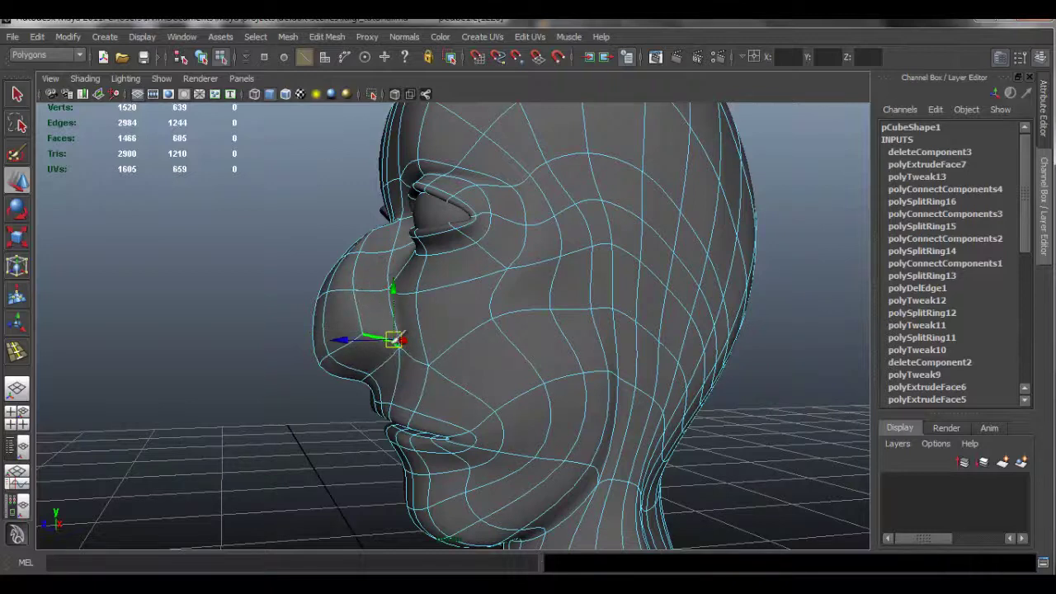
Reposition the short edges across the top of the nose bridge between the eyes
alt+drag(423, 301, 572, 289)
alt+right_drag(572, 289, 333, 256)
alt+drag(334, 256, 338, 279)
alt+right_drag(338, 279, 666, 356)
alt+middle_drag(486, 250, 490, 302)
alt+right_drag(490, 302, 502, 306)
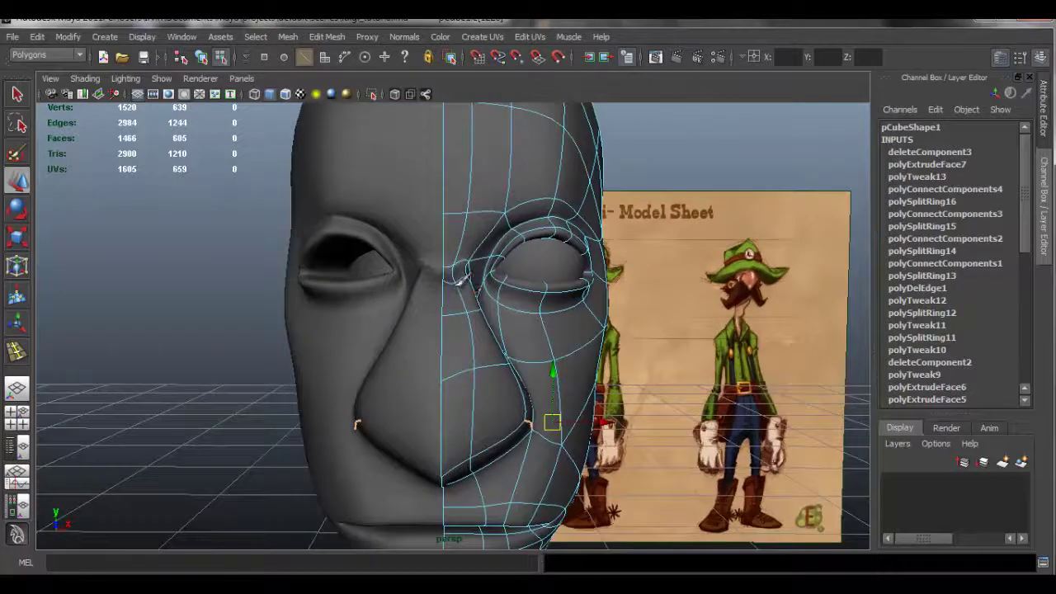
alt+drag(467, 279, 448, 272)
alt+right_drag(448, 273, 457, 292)
click(446, 287)
mouse_move(445, 272)
mouse_down()
mouse_move(448, 309)
mouse_move(447, 265)
mouse_up()
click(450, 245)
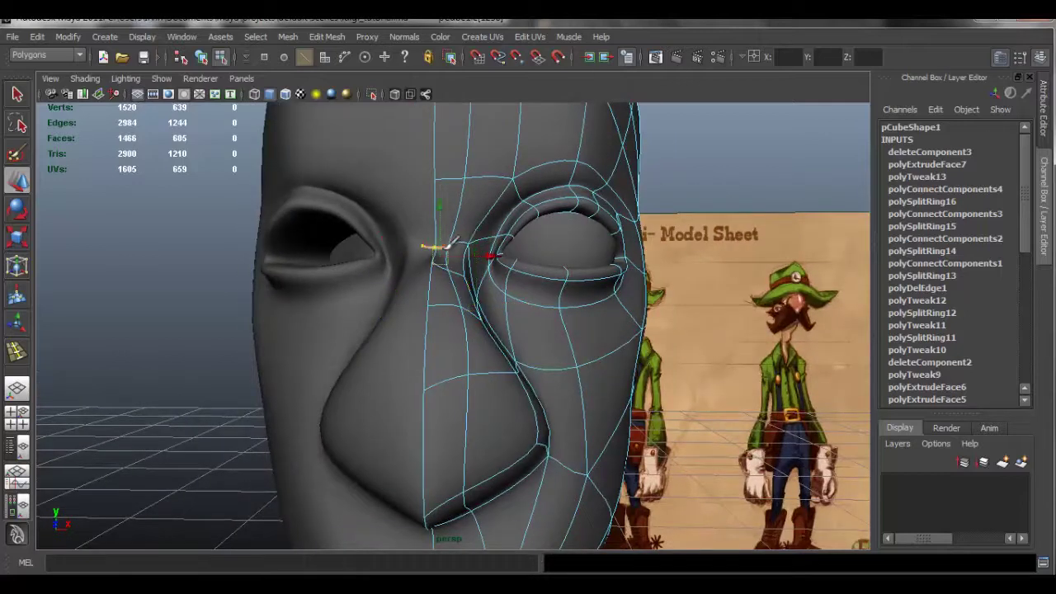
alt+drag(361, 245, 393, 238)
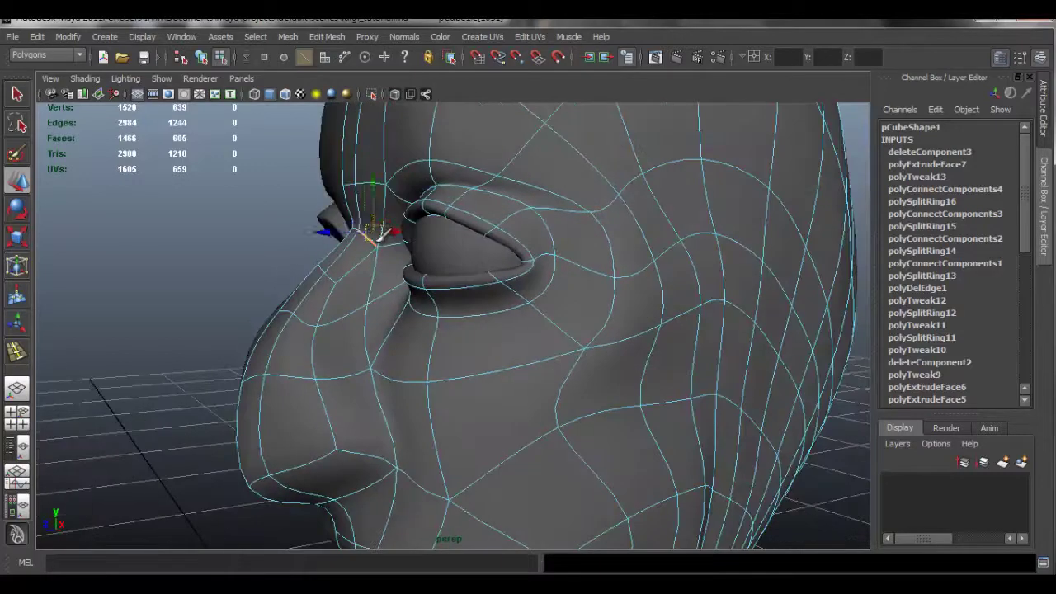
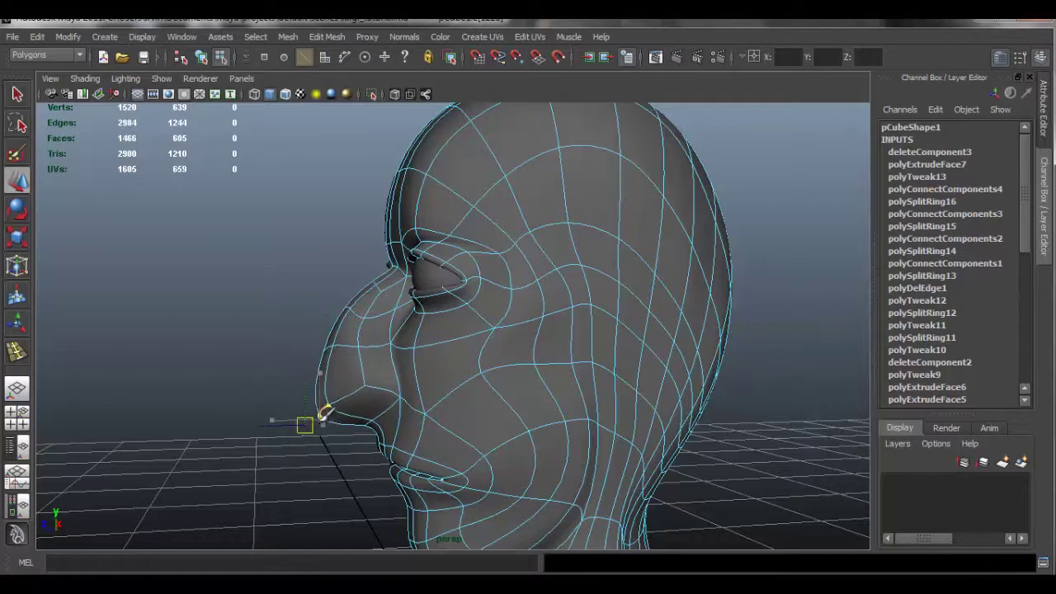
Move the nose's upper side edge outward and shift the nostril corner edge inward and up
alt+drag(388, 402, 485, 379)
scroll(482, 305, up, 3)
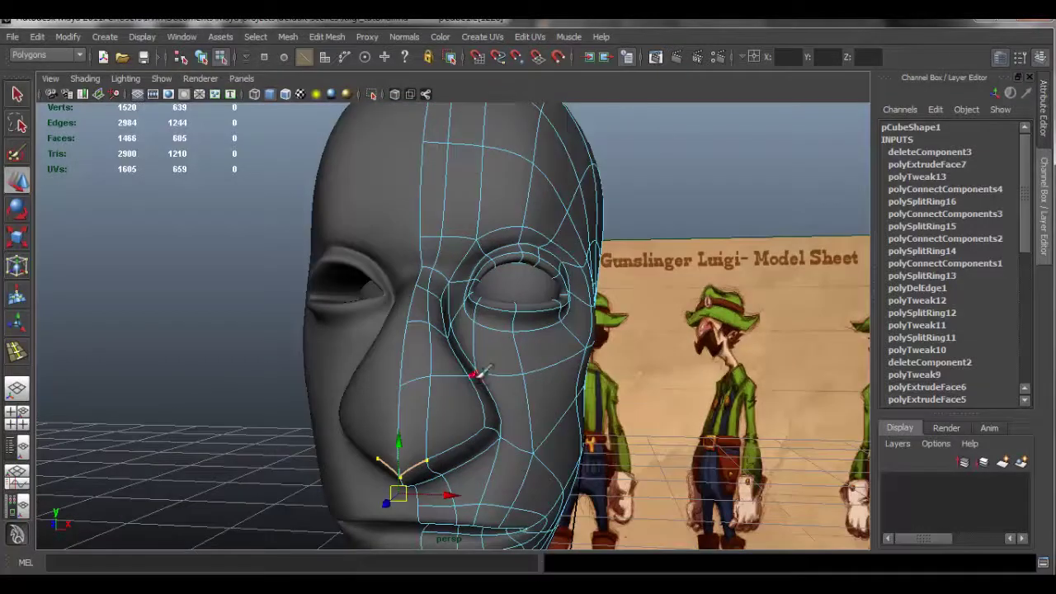
click(490, 372)
click(477, 374)
drag(475, 373, 509, 360)
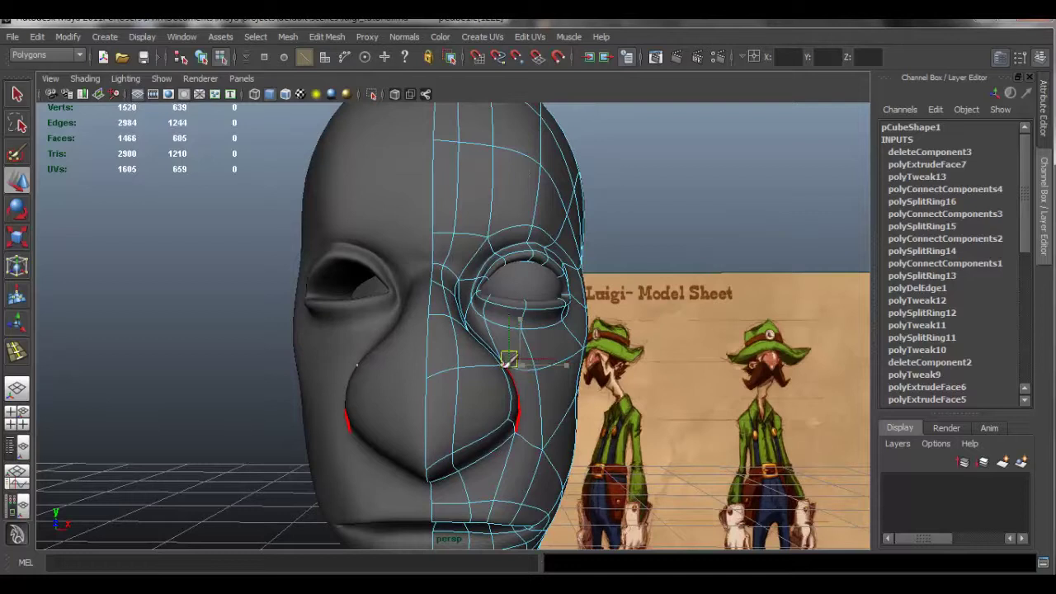
drag(534, 430, 528, 414)
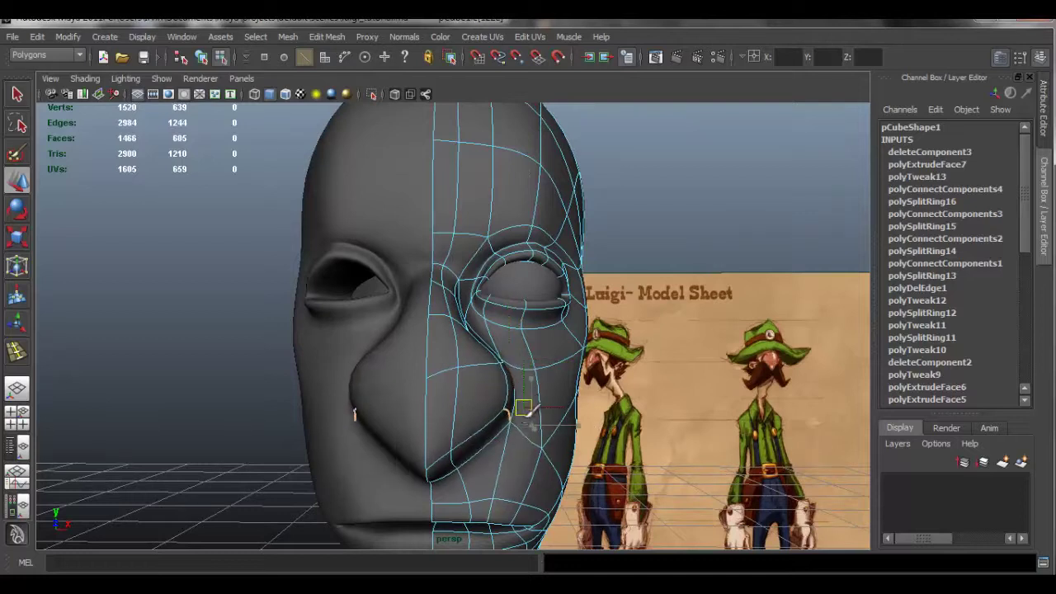
Adjust the lower front edge of the nose just beside the centre line
click(459, 456)
click(456, 458)
drag(448, 470, 343, 418)
click(479, 397)
Remove the extra edge row across the upper nose bridge with Delete Edge/Vertex
alt+right_drag(489, 389, 403, 354)
alt+drag(403, 354, 582, 364)
alt+right_drag(442, 342, 516, 349)
alt+middle_drag(481, 323, 488, 344)
alt+drag(488, 348, 429, 363)
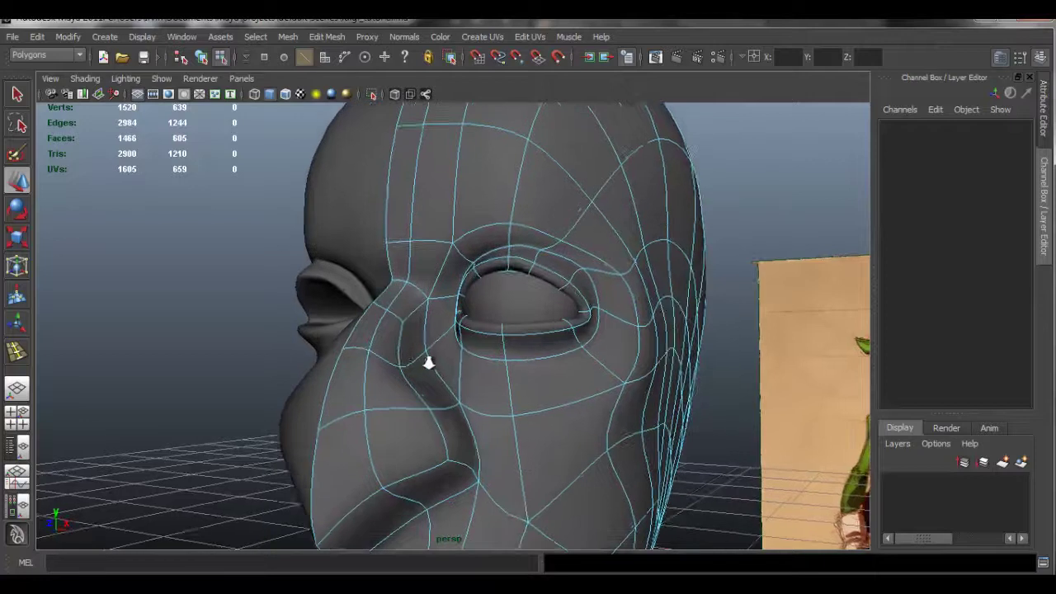
click(398, 316)
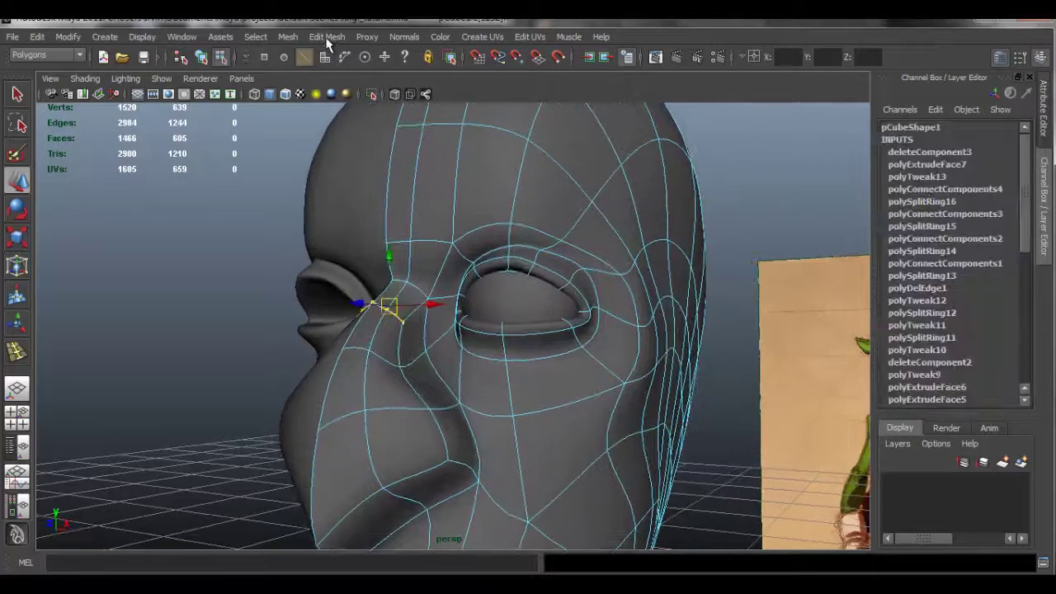
click(326, 37)
click(415, 437)
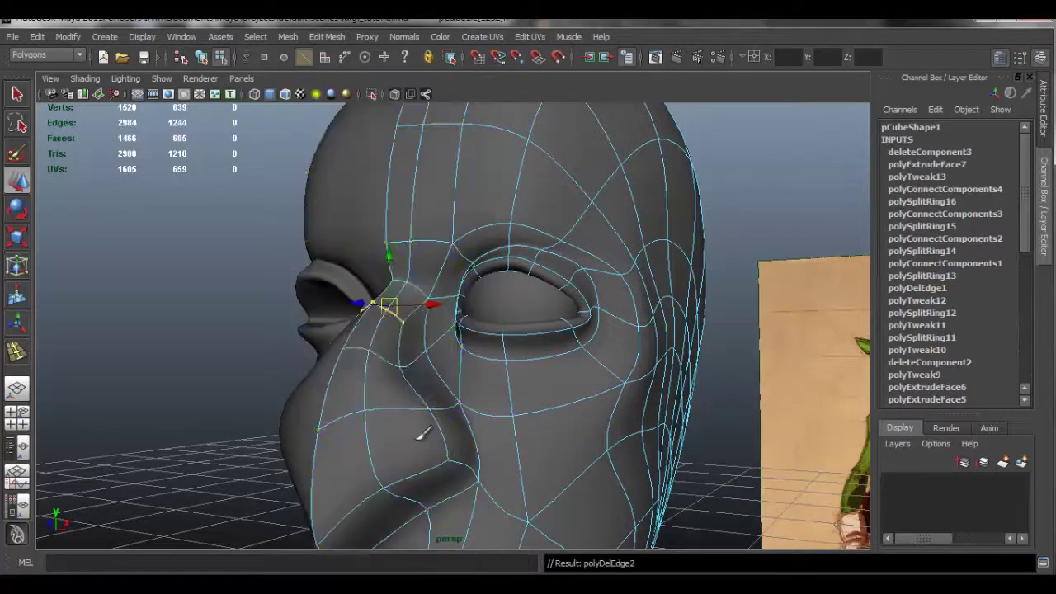
Spin the edge between the upper side of the nose and the inner eye corner forward
alt+drag(437, 348, 455, 346)
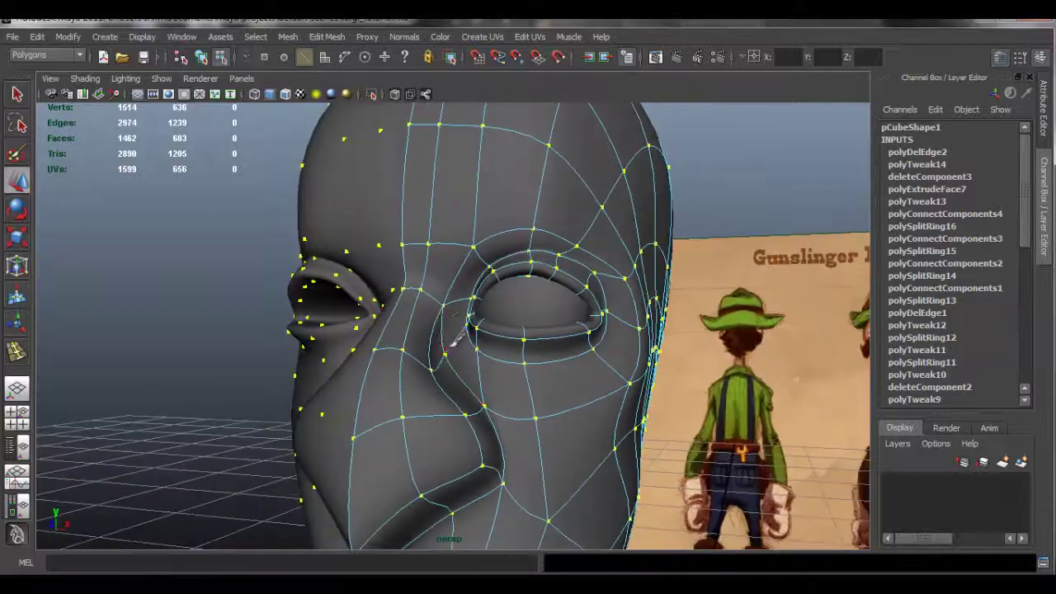
click(443, 322)
mouse_move(498, 393)
alt+mouse_down()
mouse_move(521, 398)
mouse_move(507, 398)
alt+mouse_up()
mouse_move(455, 287)
alt+right_down()
mouse_move(523, 335)
mouse_move(437, 284)
alt+right_up()
click(328, 40)
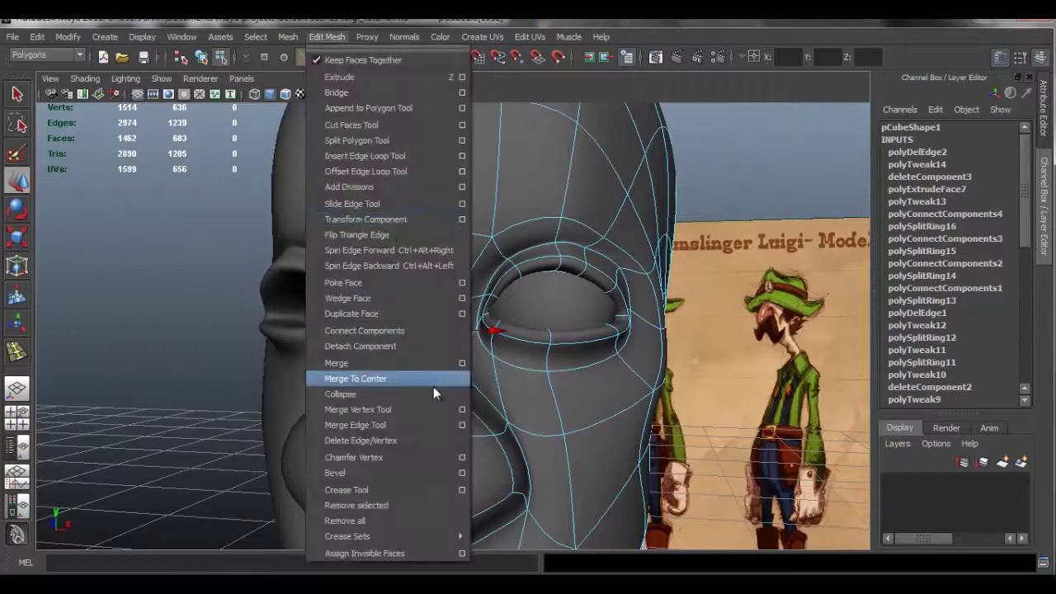
click(419, 252)
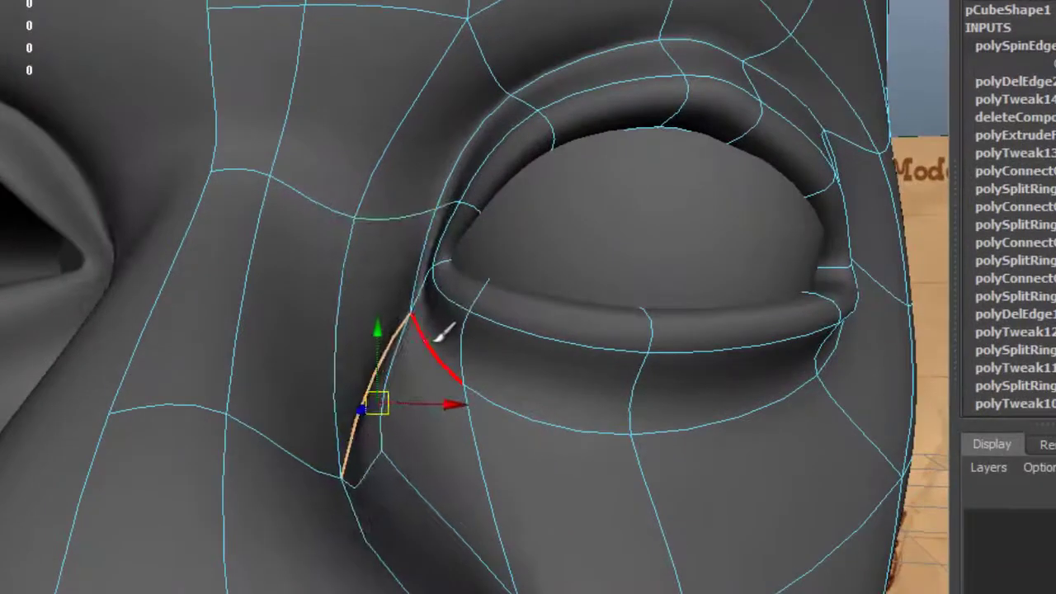
Spin the adjoining edge at the inner eye corner forward repeatedly to redirect the loop around the eye
click(425, 260)
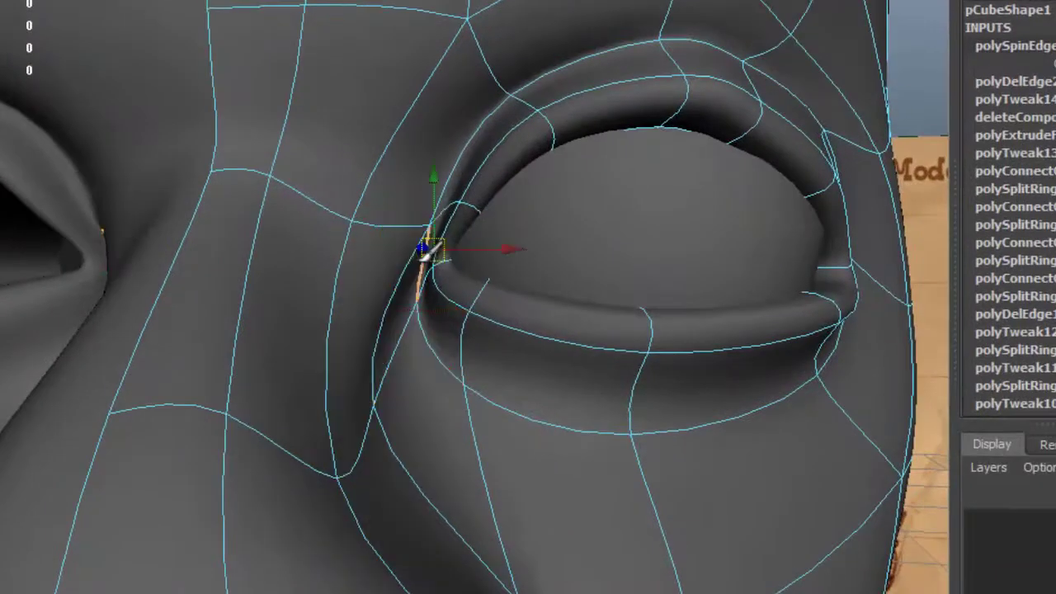
key(g)
key(g)
key(g)
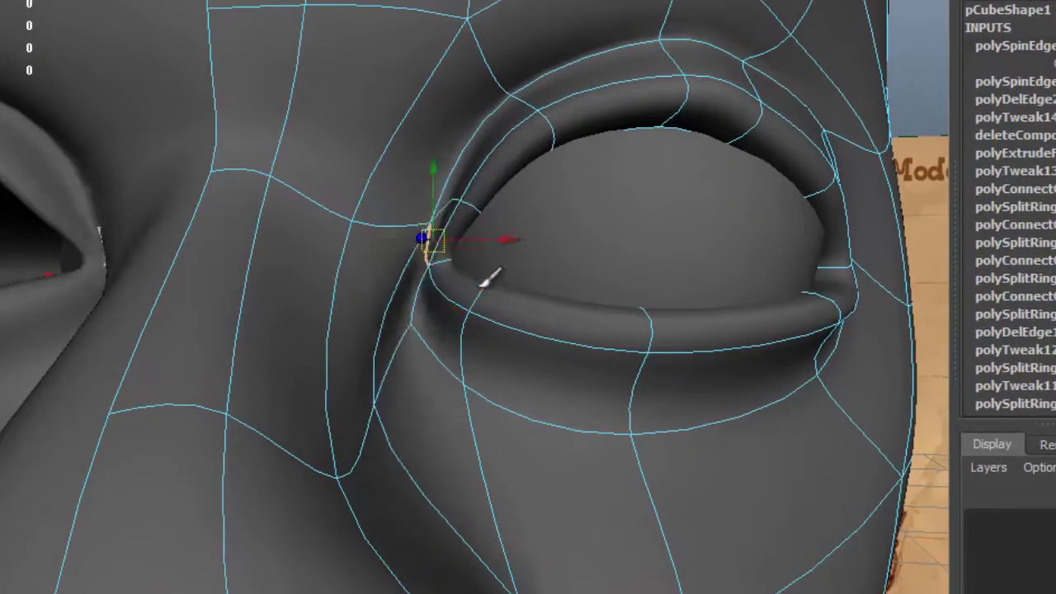
key(g)
key(g)
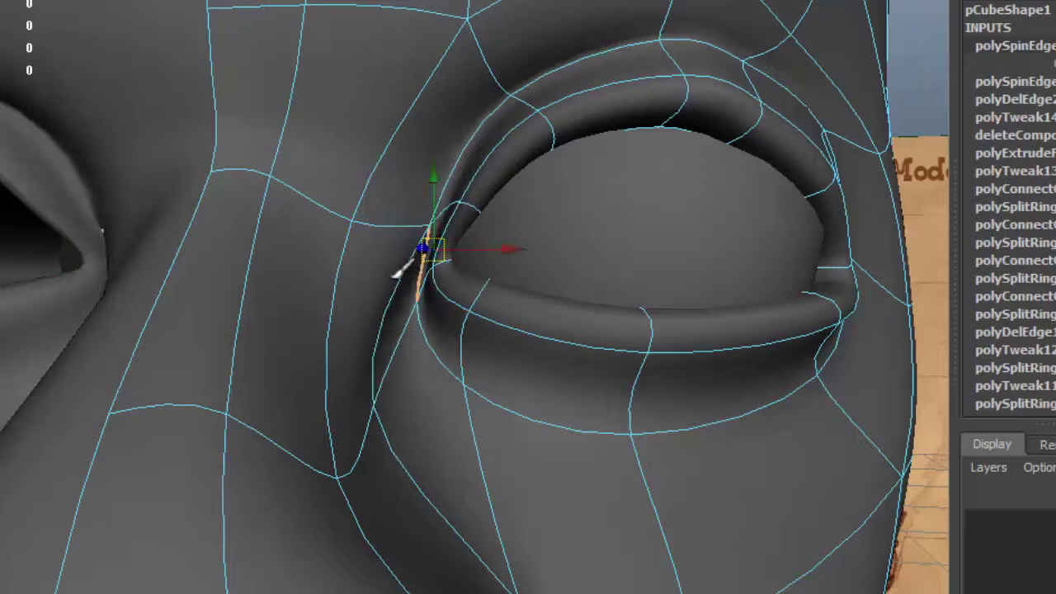
alt+drag(396, 275, 377, 276)
alt+right_drag(377, 276, 443, 302)
key(g)
key(g)
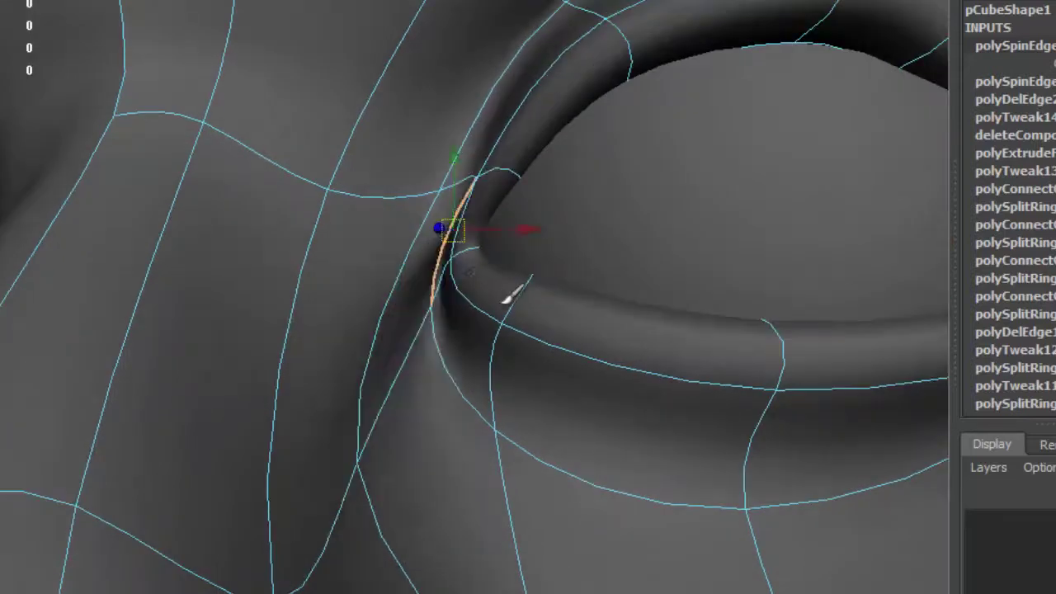
Isolate the head mesh in the viewport to hide the eyeball and expose the inner eyelid edges
click(471, 204)
click(474, 204)
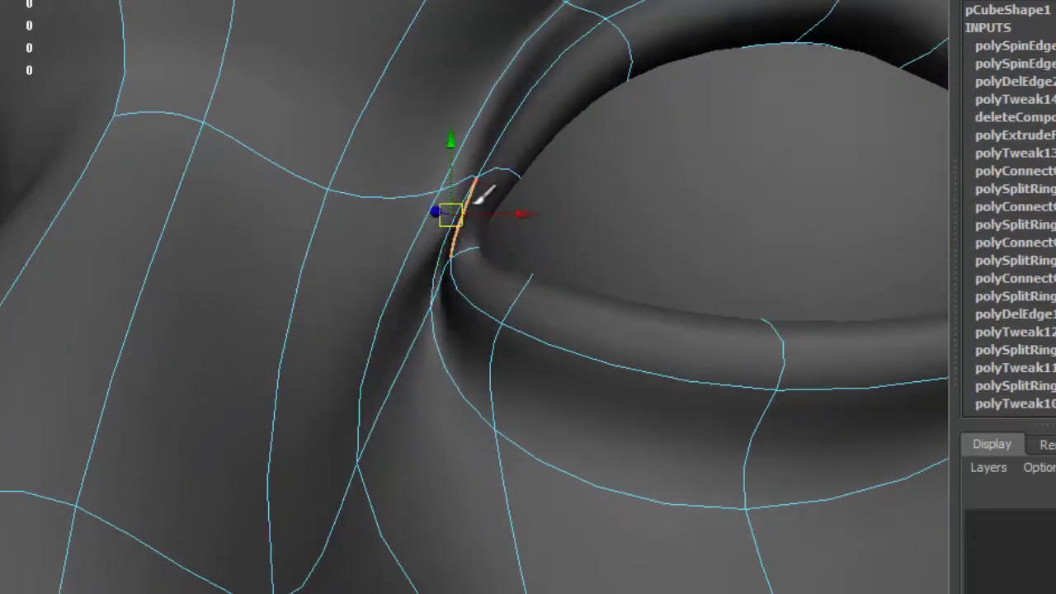
right_drag(479, 99, 531, 50)
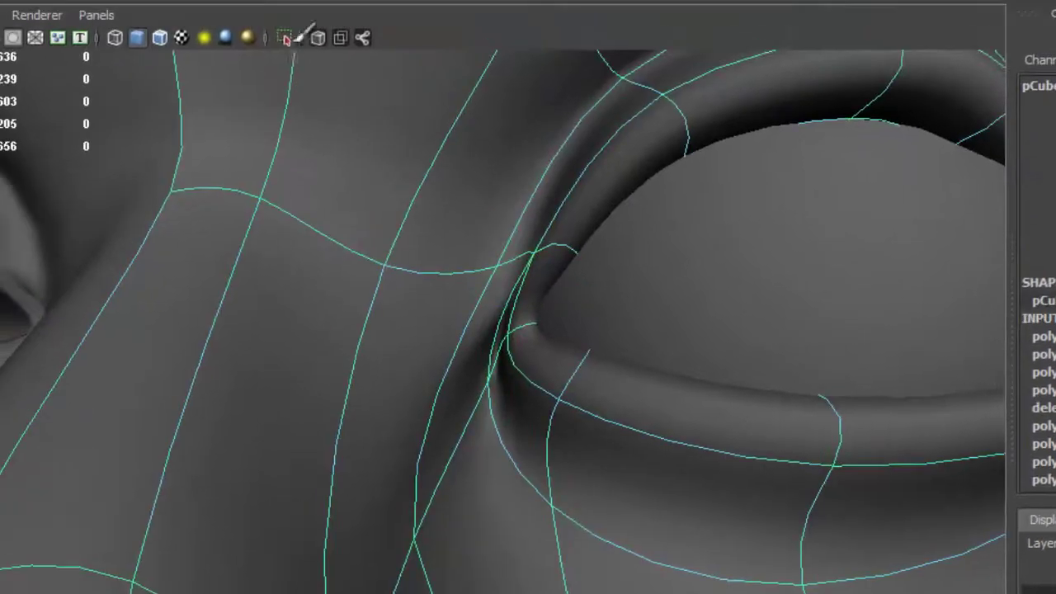
click(282, 40)
alt+drag(482, 284, 430, 295)
key(g)
Spin the eyelid edge at the inner eye corner forward until it runs diagonally toward the inside of the eyelid
click(459, 241)
alt+drag(462, 245, 515, 297)
click(519, 297)
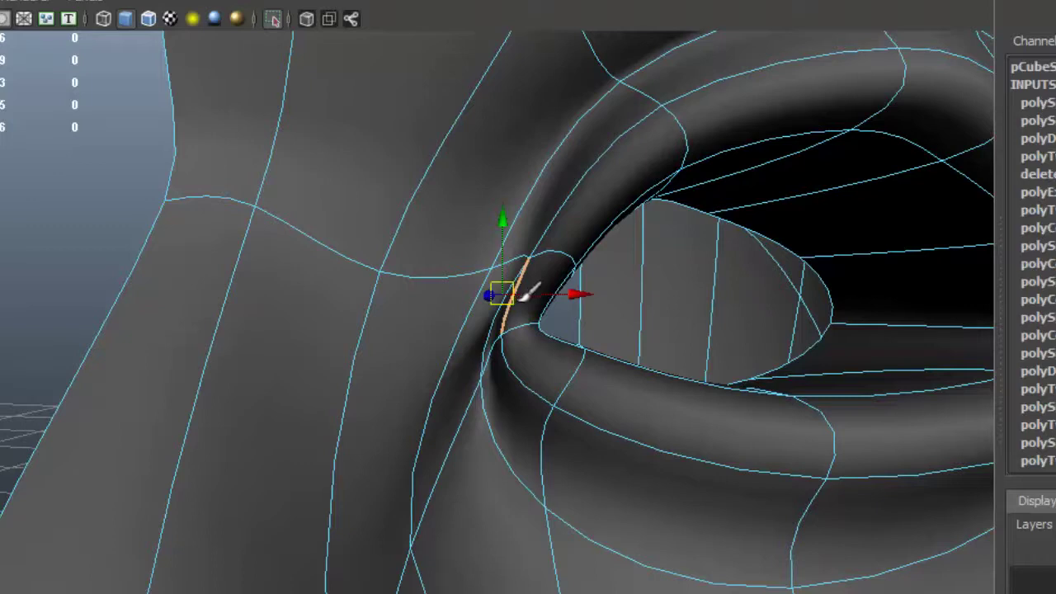
key(ctrl+alt+Right)
key(ctrl+alt+Right)
key(ctrl+alt+Right)
key(ctrl+alt+Right)
key(ctrl+alt+Right)
key(ctrl+alt+Right)
key(ctrl+alt+Right)
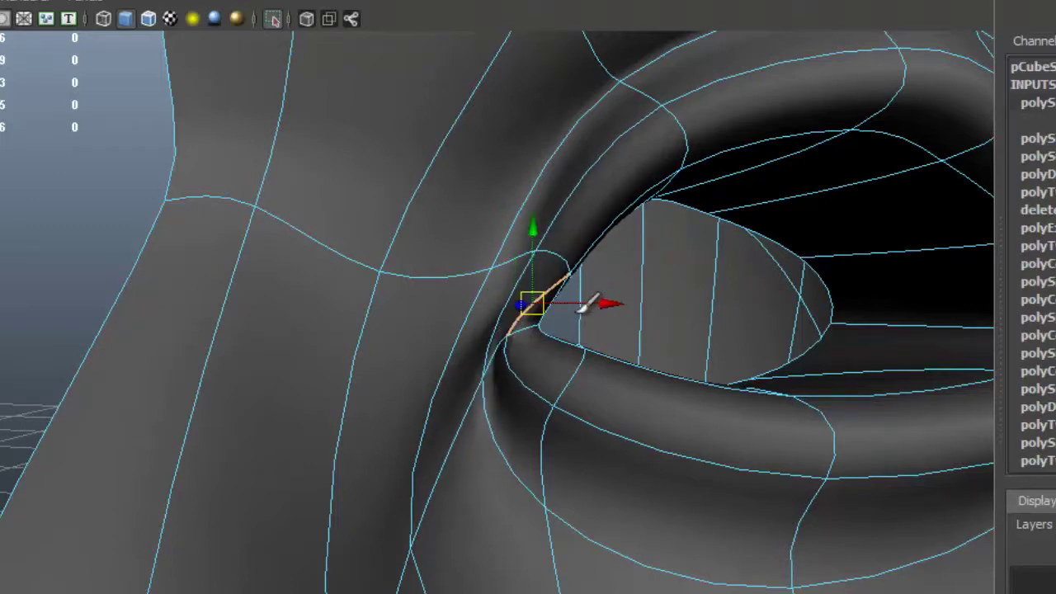
Spin the next edge inside the eyelid at the inner corner forward and clear the selection
alt+drag(502, 324, 488, 290)
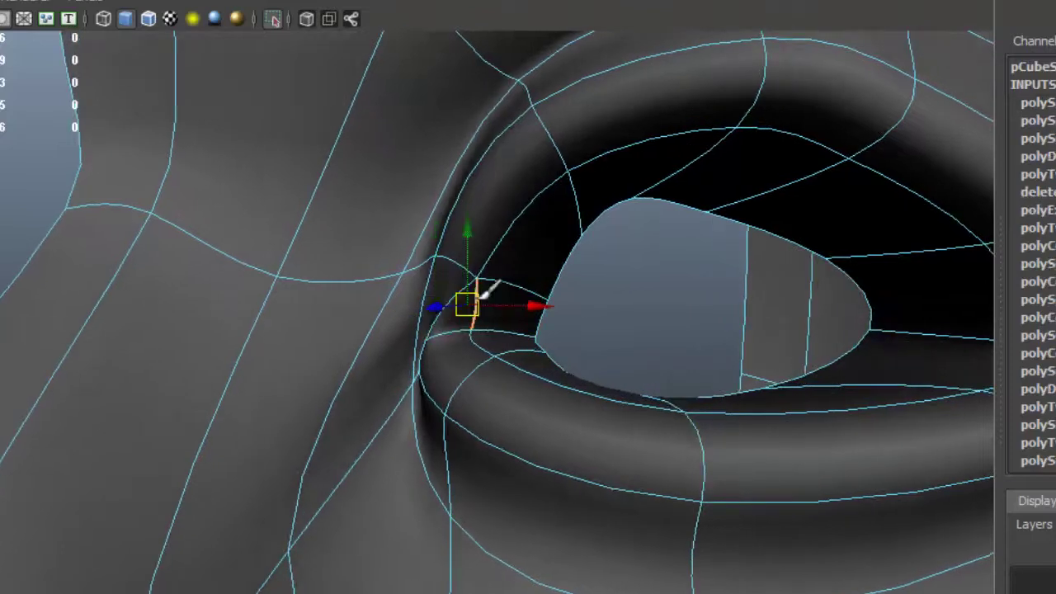
key(ctrl+alt+Right)
key(ctrl+alt+Right)
click(595, 284)
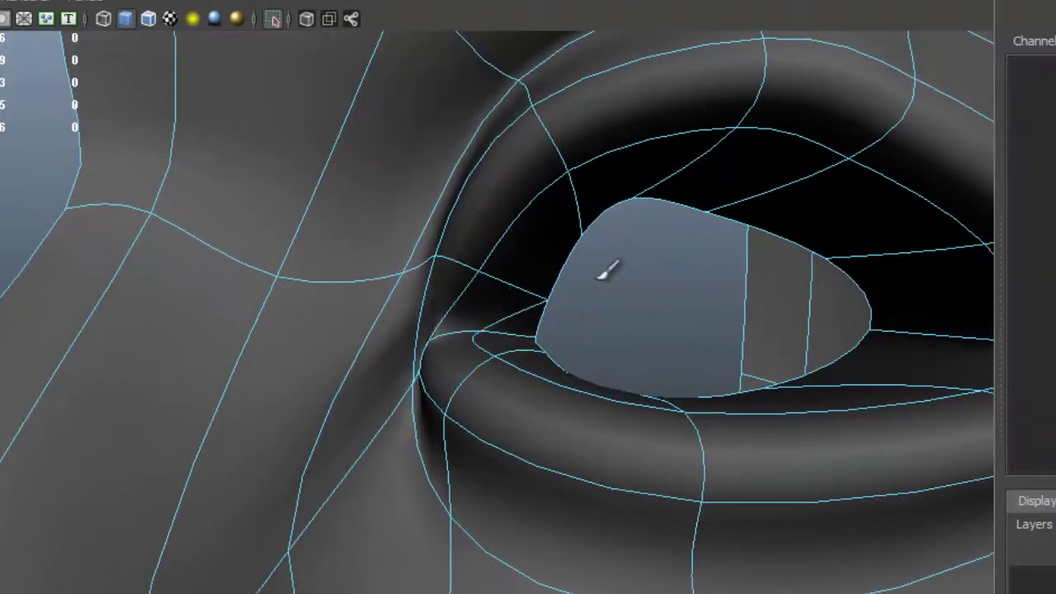
Adjust the edges at the inner eye corner of the isolated head to refine the eyelid crease
alt+right_drag(635, 339, 516, 320)
alt+drag(517, 320, 483, 338)
right_drag(450, 277, 505, 236)
alt+drag(567, 327, 589, 368)
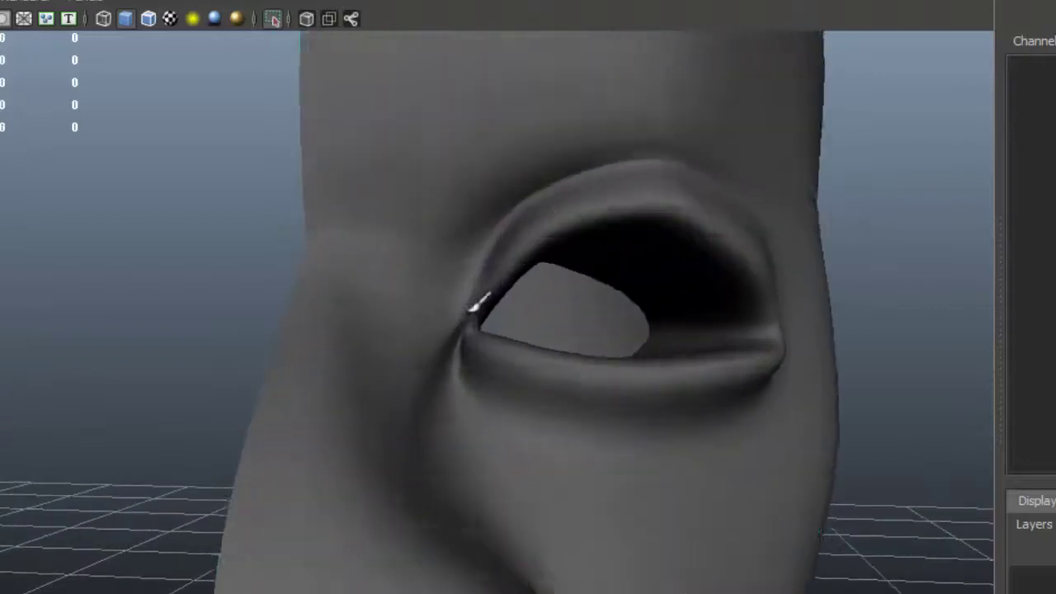
click(471, 302)
right_drag(474, 283, 476, 252)
click(448, 300)
drag(437, 289, 410, 270)
mouse_move(467, 317)
mouse_down()
mouse_move(453, 319)
mouse_move(471, 327)
mouse_up()
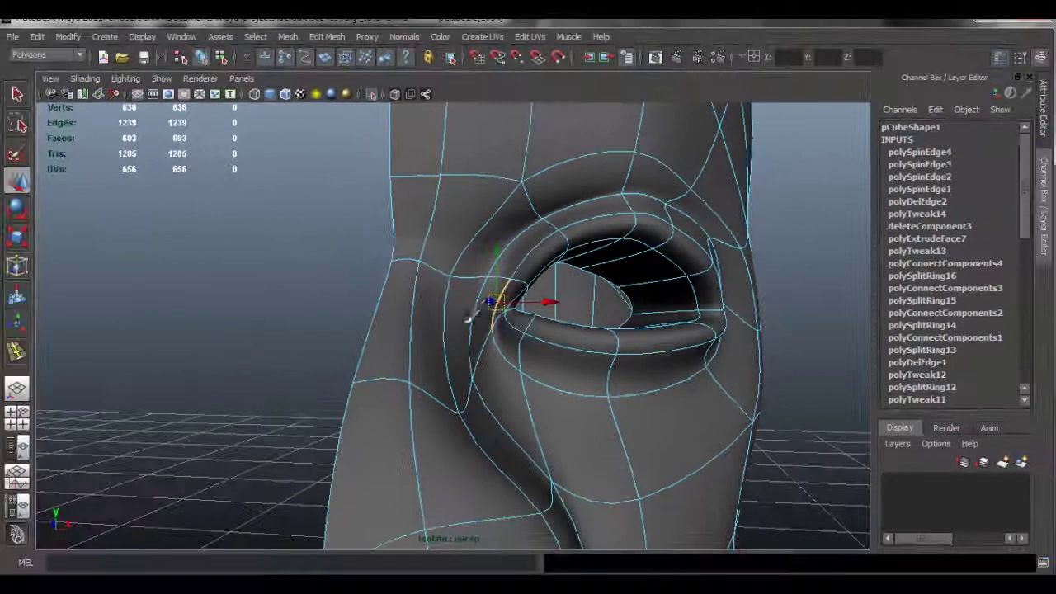
click(473, 312)
click(476, 308)
Return the head to object mode, clear the selection and end the isolated view to show the eyeball again
right_drag(509, 212, 565, 196)
click(780, 268)
alt+right_drag(555, 306, 493, 287)
click(374, 95)
alt+drag(510, 305, 536, 313)
alt+right_drag(503, 334, 673, 396)
mouse_move(536, 371)
alt+mouse_down()
mouse_move(508, 375)
mouse_move(532, 361)
alt+mouse_up()
alt+right_drag(497, 304, 557, 327)
Move the upper eyelid edge at the inner eye corner closer to the eyeball
click(584, 203)
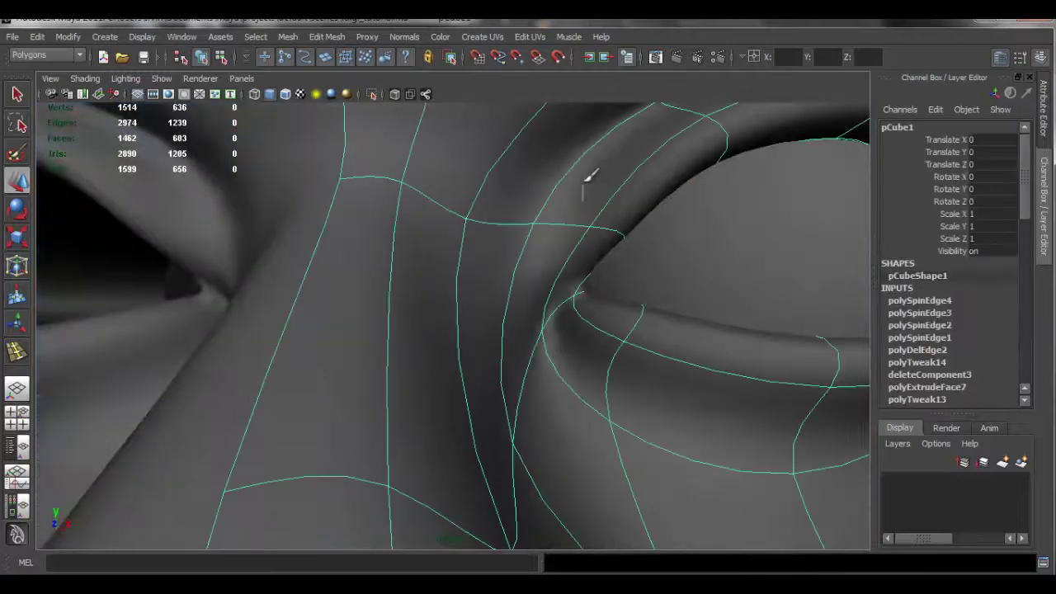
right_drag(584, 189, 584, 159)
click(616, 231)
drag(619, 232, 595, 269)
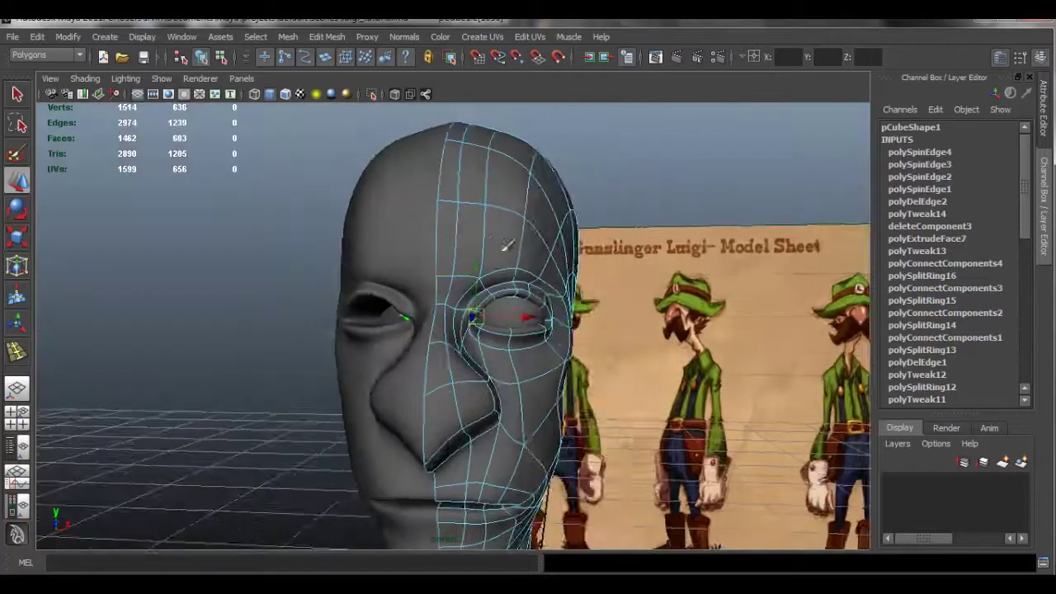
alt+drag(502, 242, 267, 338)
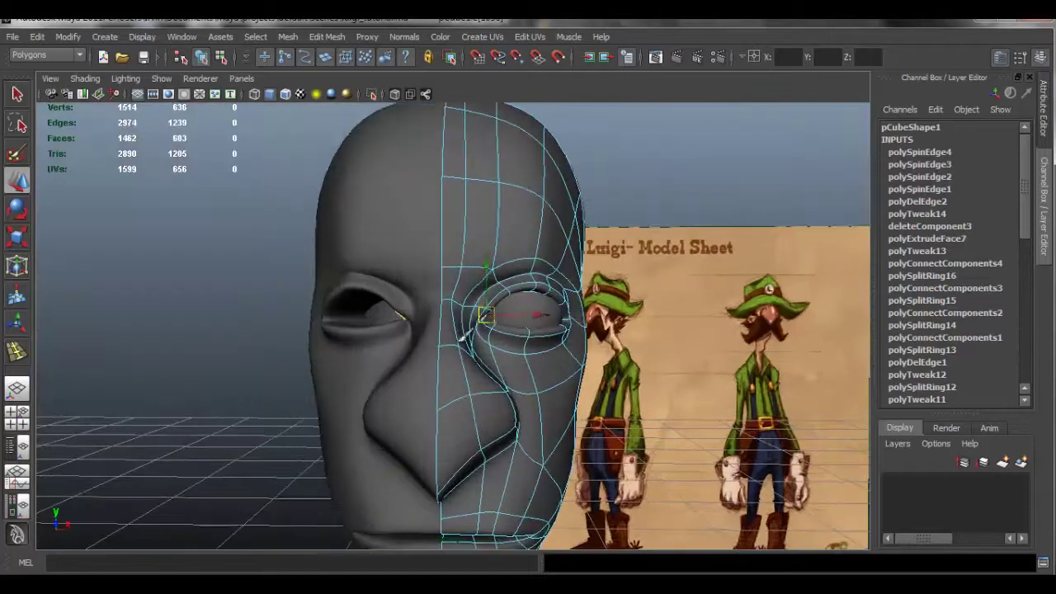
Adjust the edge running down from the inner eye corner along the side of the nose
click(507, 337)
alt+drag(503, 345, 415, 382)
click(470, 365)
alt+right_drag(429, 375, 198, 309)
alt+middle_drag(467, 376, 431, 260)
alt+drag(391, 275, 514, 288)
alt+middle_drag(510, 306, 518, 368)
alt+drag(515, 369, 518, 364)
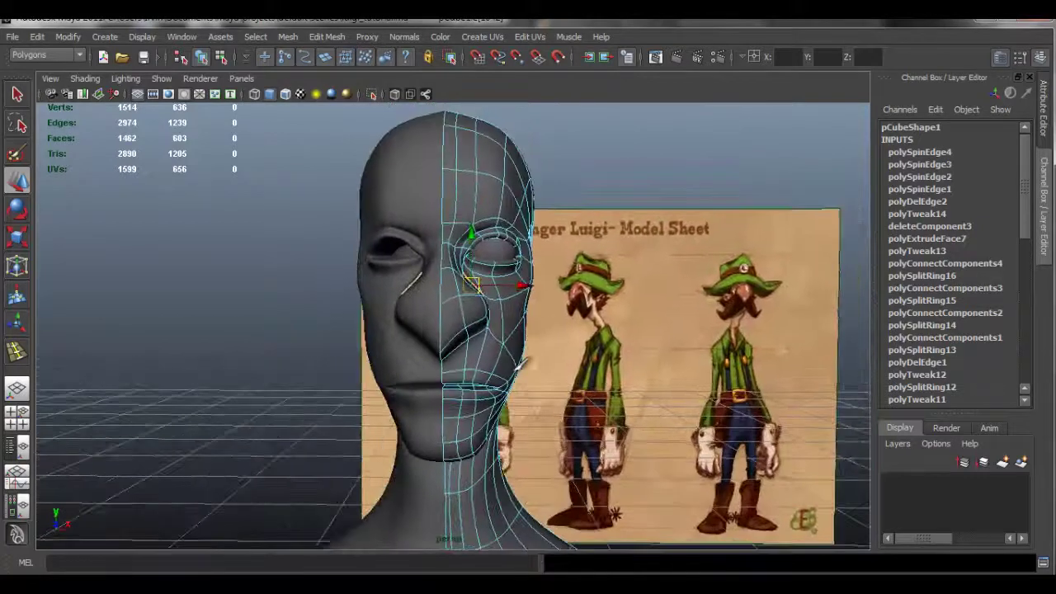
Reshape the lower jaw beside the chin by moving its edges with soft selection
alt+middle_drag(456, 381, 443, 314)
alt+right_drag(443, 314, 549, 417)
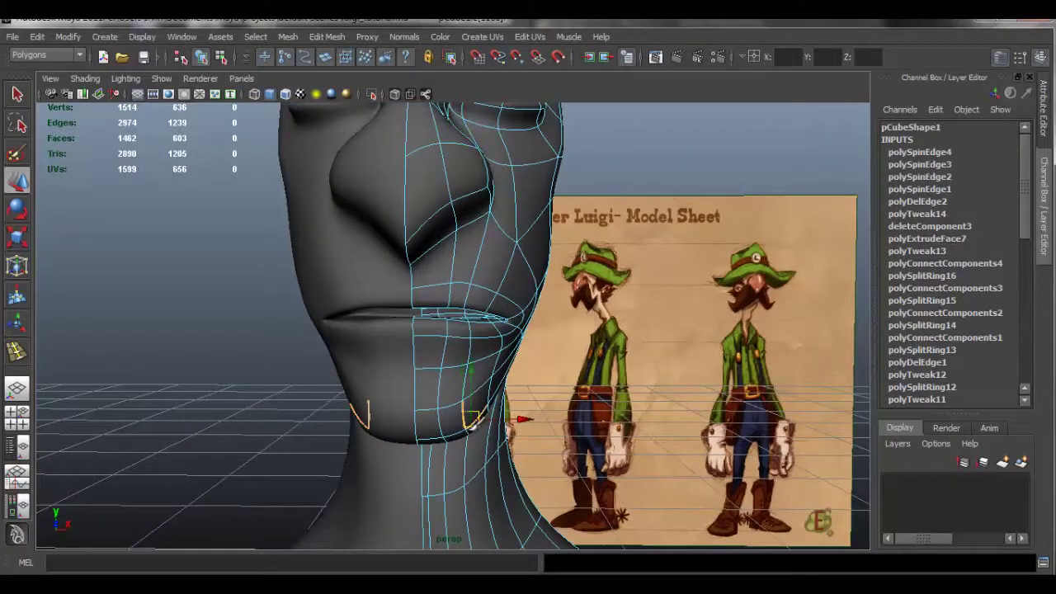
mouse_move(476, 394)
alt+mouse_down()
mouse_move(432, 400)
mouse_move(479, 412)
alt+mouse_up()
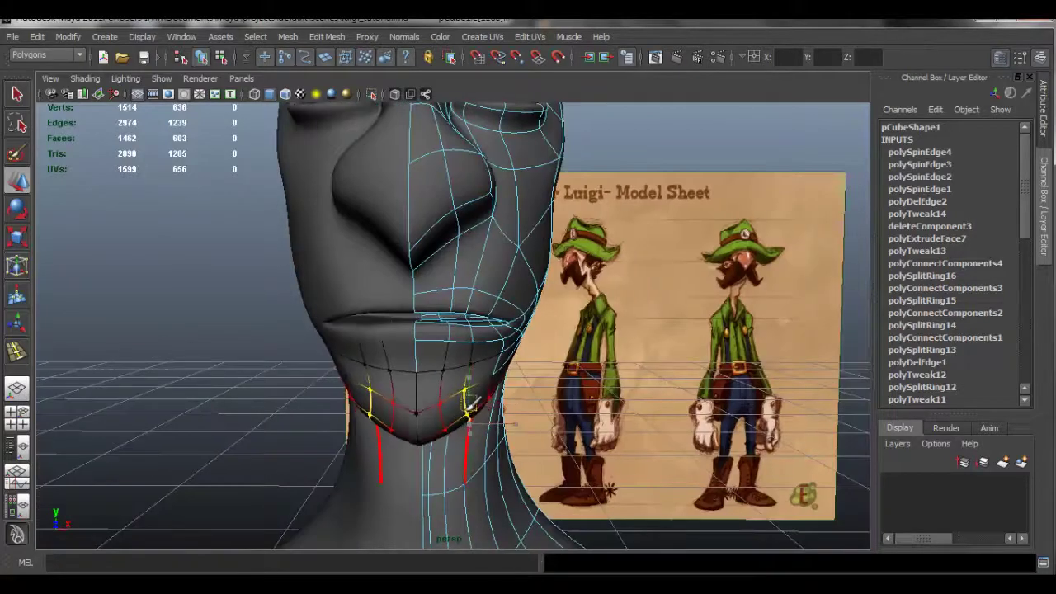
alt+drag(490, 387, 404, 404)
click(462, 378)
click(371, 398)
shift+click(398, 413)
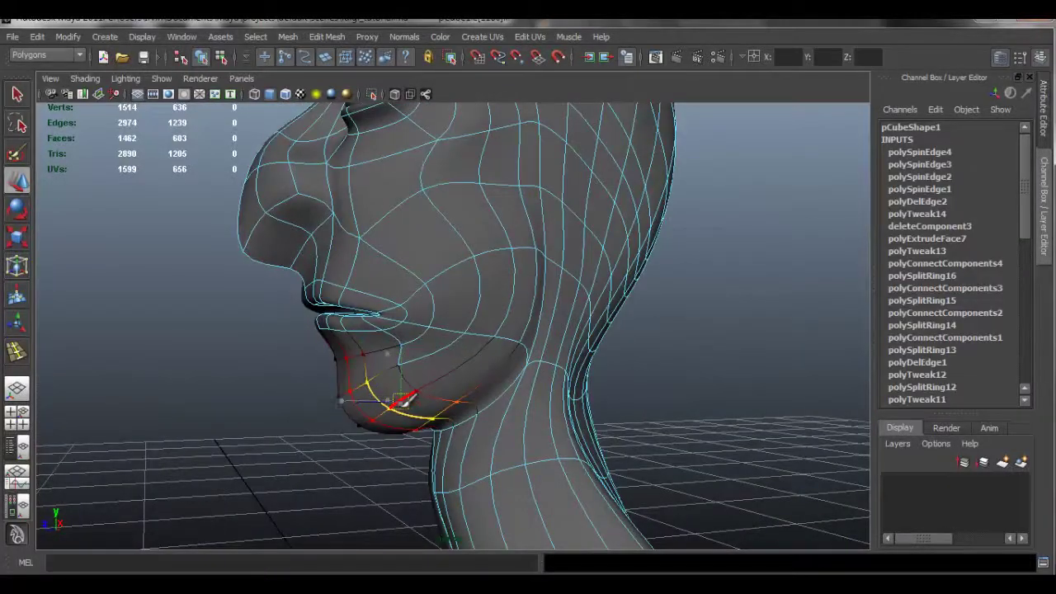
Clear the jaw selection and save the scene
alt+drag(413, 361, 575, 364)
click(328, 369)
alt+drag(326, 369, 502, 357)
alt+right_drag(503, 358, 438, 282)
mouse_move(437, 282)
alt+mouse_down()
mouse_move(426, 280)
mouse_move(441, 286)
alt+mouse_up()
key(ctrl+s)
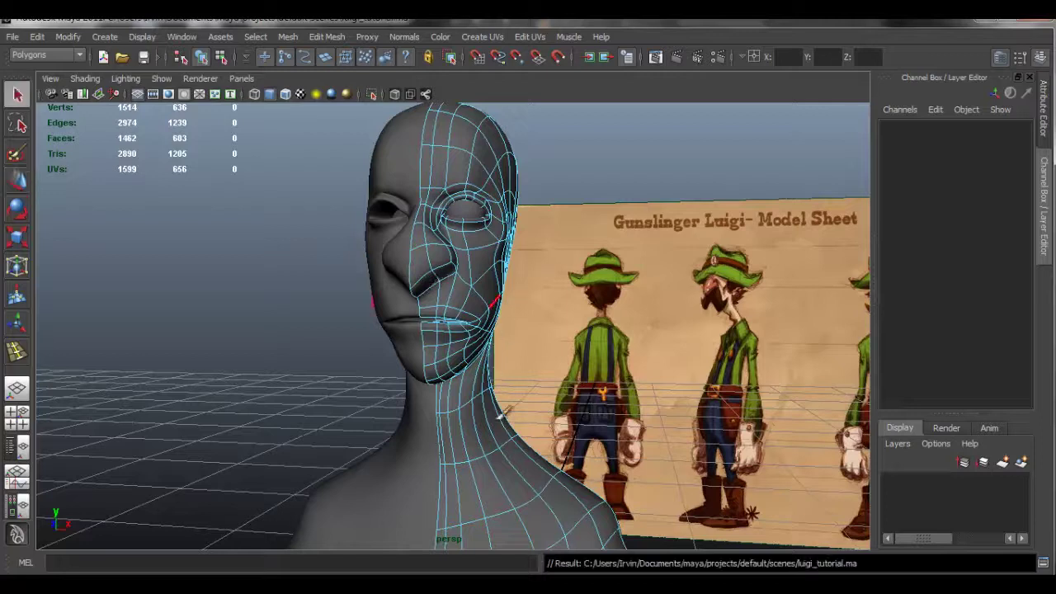
Reposition the cheekbone edge and the edge at the rear of the jaw with soft selection
alt+drag(513, 268, 477, 248)
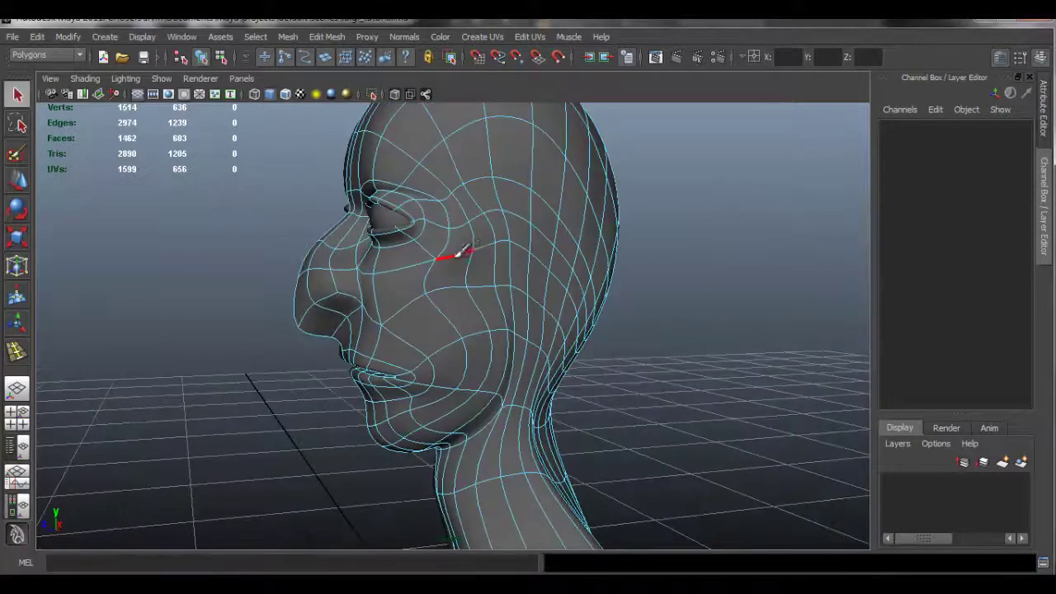
click(457, 254)
key(w)
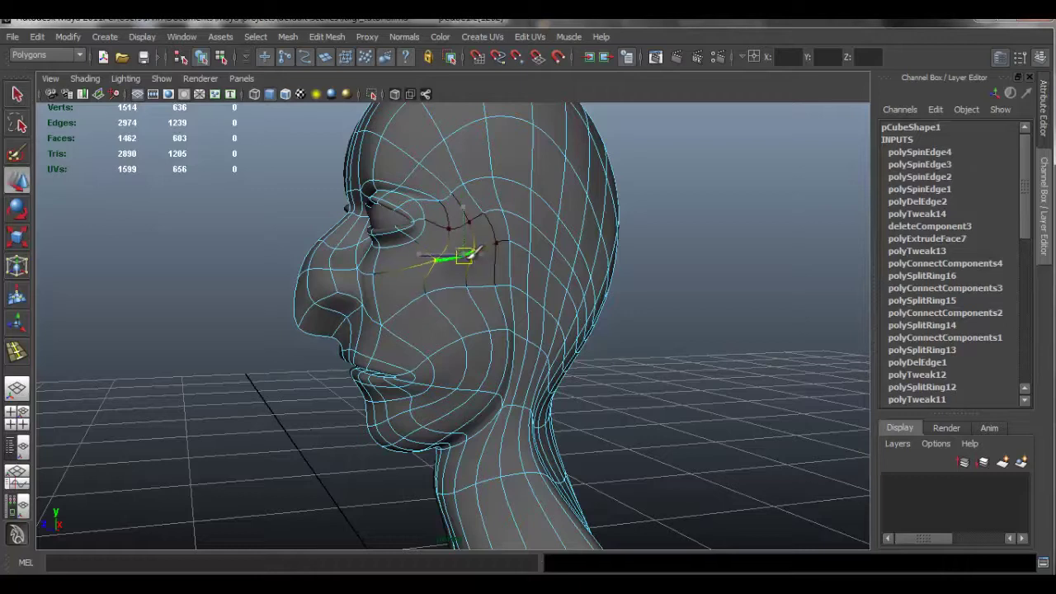
mouse_move(437, 282)
alt+mouse_down()
mouse_move(608, 275)
mouse_move(471, 283)
mouse_move(501, 281)
mouse_move(566, 314)
mouse_move(653, 319)
mouse_move(455, 314)
mouse_move(464, 298)
mouse_move(573, 301)
mouse_move(437, 301)
mouse_move(454, 302)
mouse_move(453, 288)
alt+mouse_up()
click(510, 353)
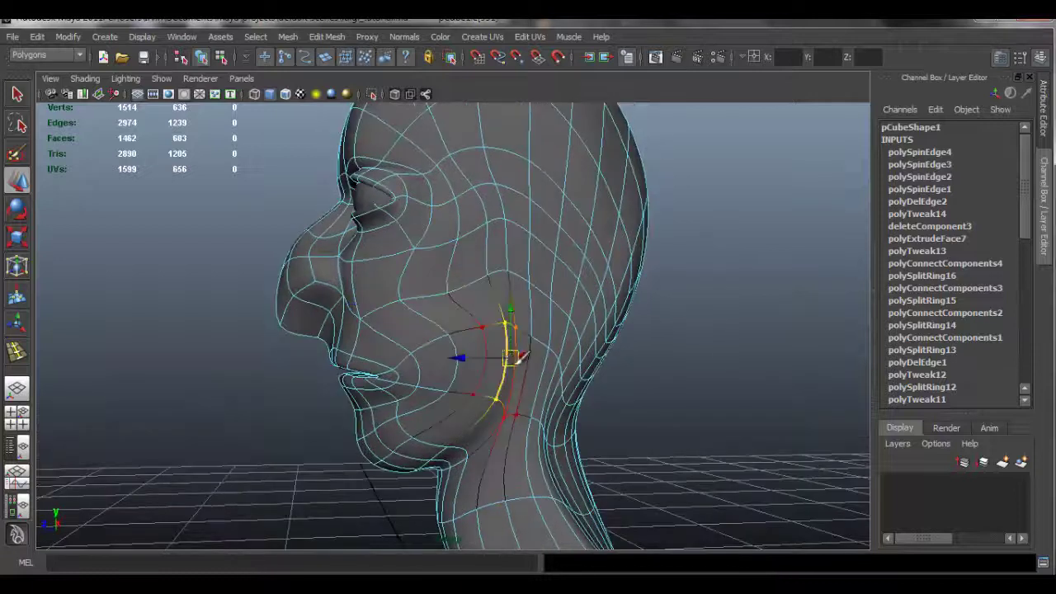
click(531, 298)
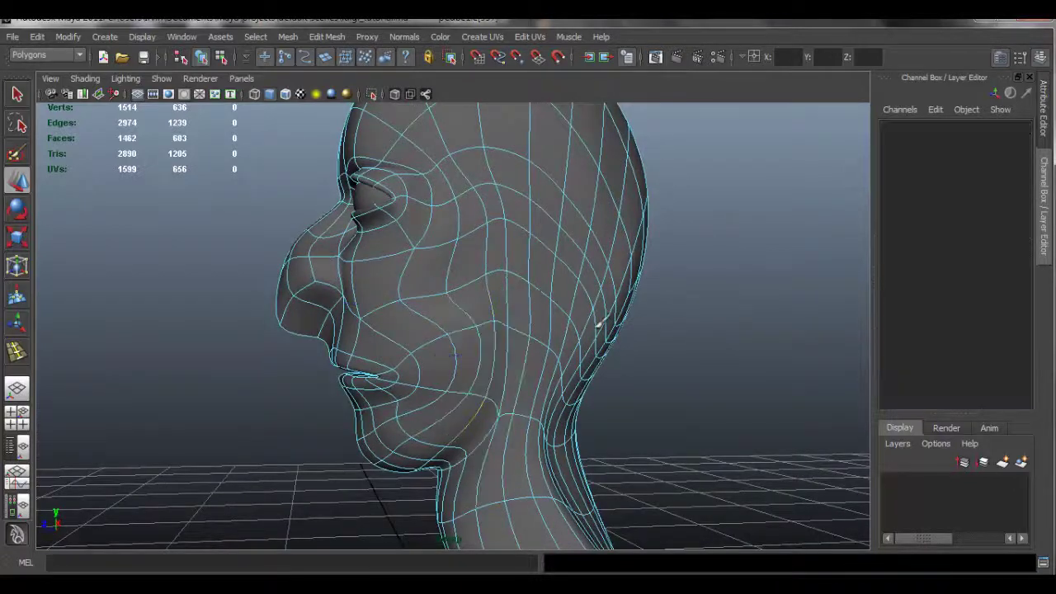
Adjust the upper and lower centreline edges at the back of the neck with soft selection
alt+right_drag(602, 321, 520, 295)
alt+middle_drag(520, 296, 516, 266)
alt+drag(516, 267, 524, 258)
alt+middle_drag(517, 265, 523, 294)
alt+drag(522, 295, 516, 295)
alt+middle_drag(569, 446, 544, 346)
alt+drag(544, 347, 544, 373)
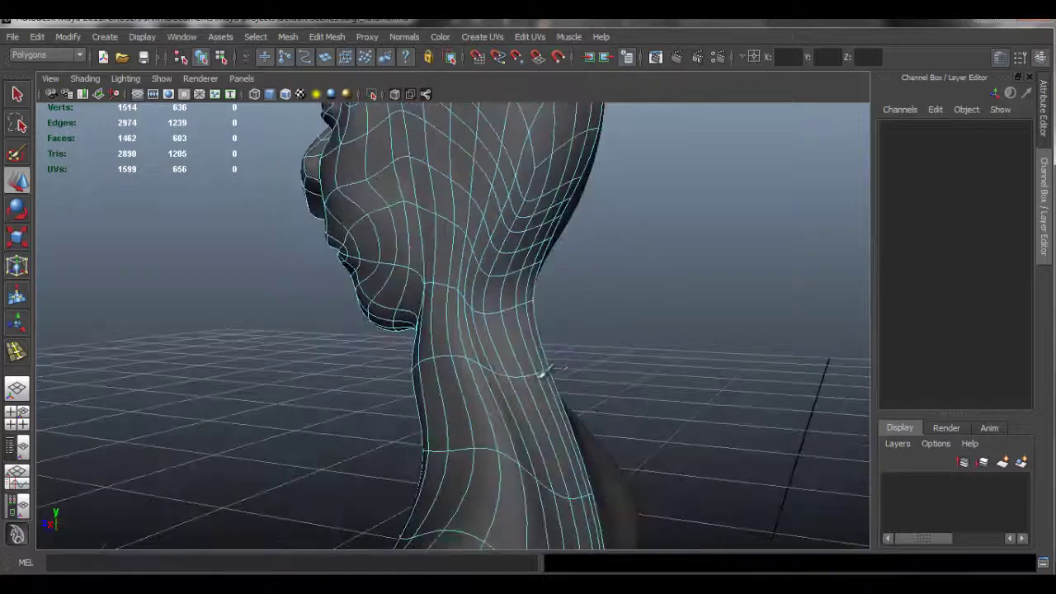
double_click(546, 353)
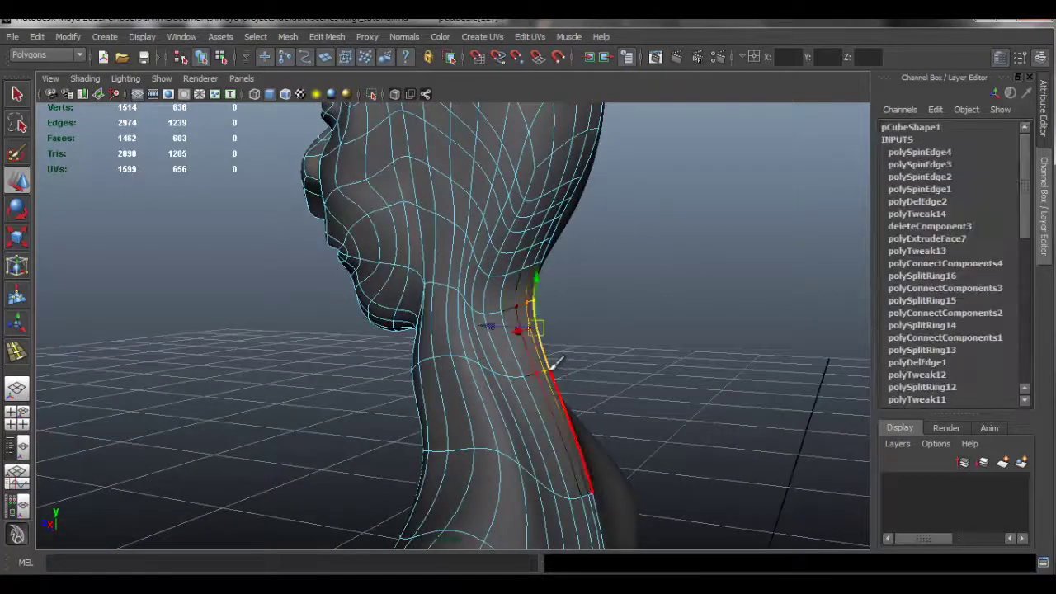
click(563, 394)
mouse_move(558, 410)
alt+mouse_down()
mouse_move(575, 403)
mouse_move(566, 423)
alt+mouse_up()
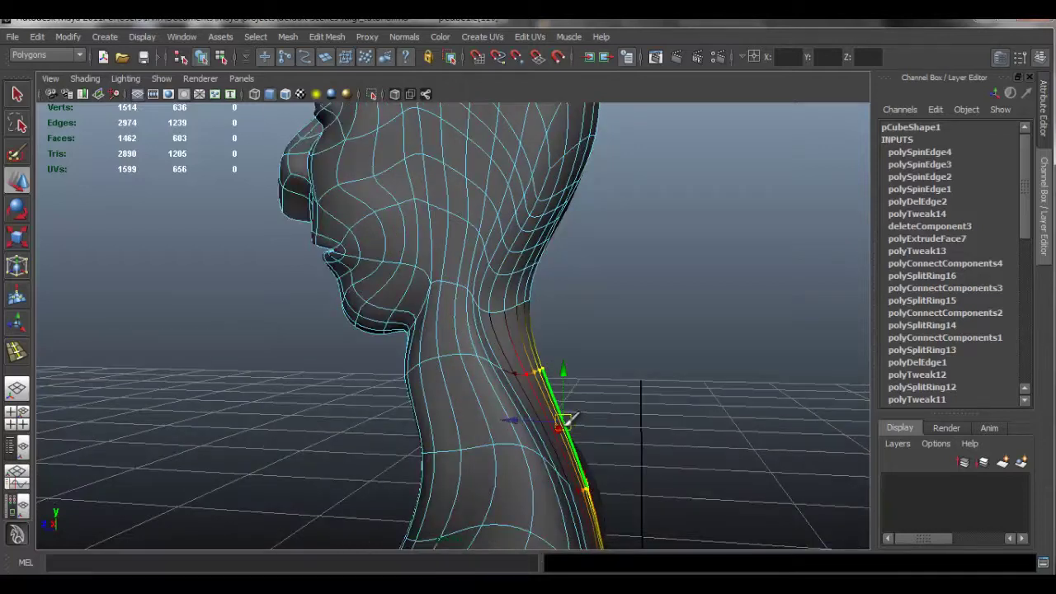
Move the nape edge just beneath the skull to deepen the curve at the back of the neck
click(539, 347)
drag(536, 330, 583, 306)
scroll(506, 331, down, 3)
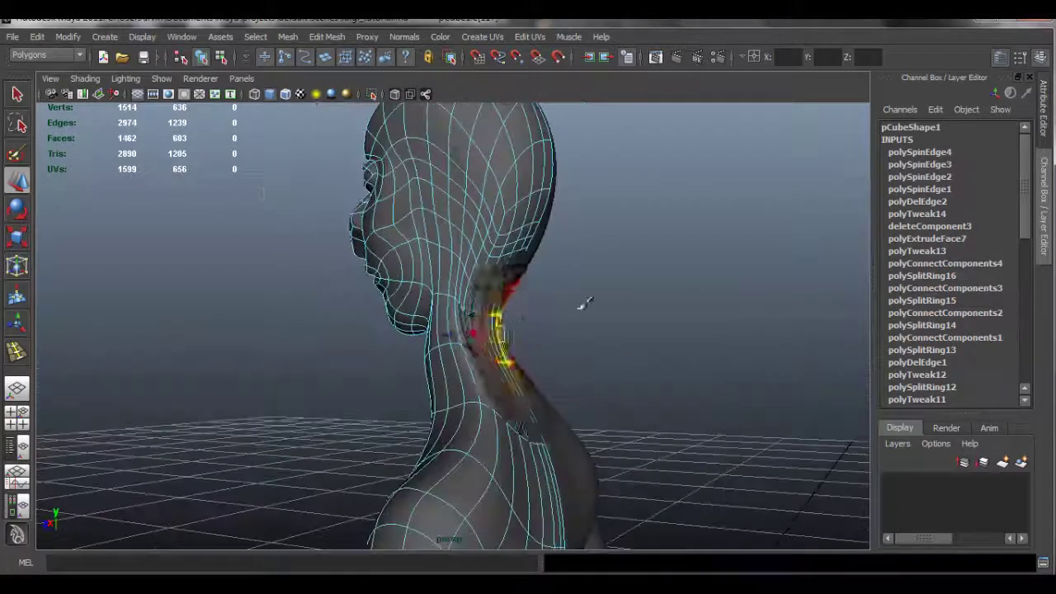
click(586, 302)
Reshape the lower back of the skull by moving its faces with soft selection
alt+middle_drag(506, 283, 505, 322)
alt+right_drag(505, 322, 565, 305)
right_click(550, 255)
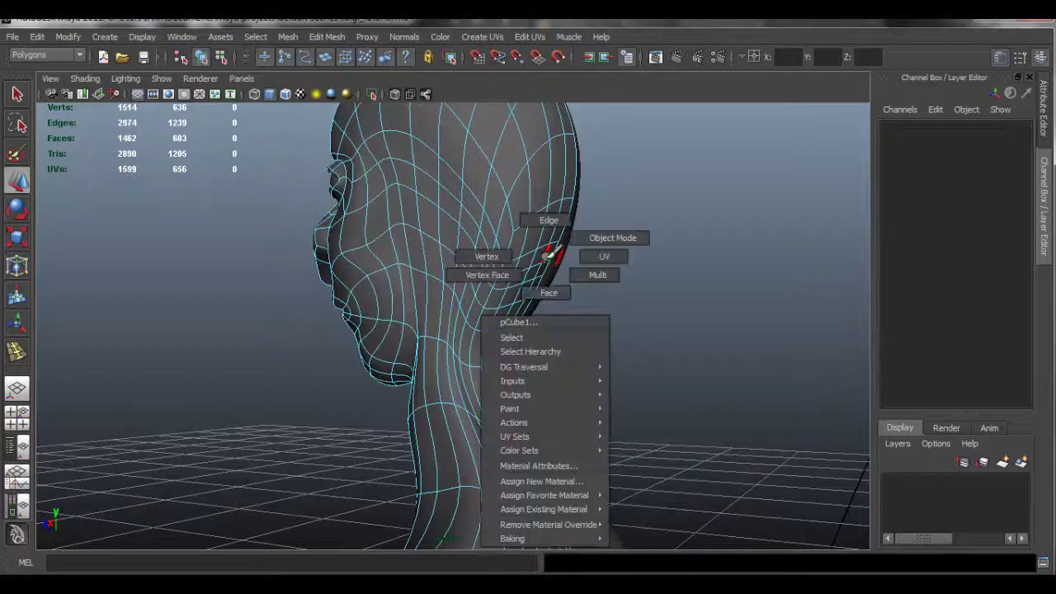
click(548, 260)
alt+drag(552, 283, 558, 285)
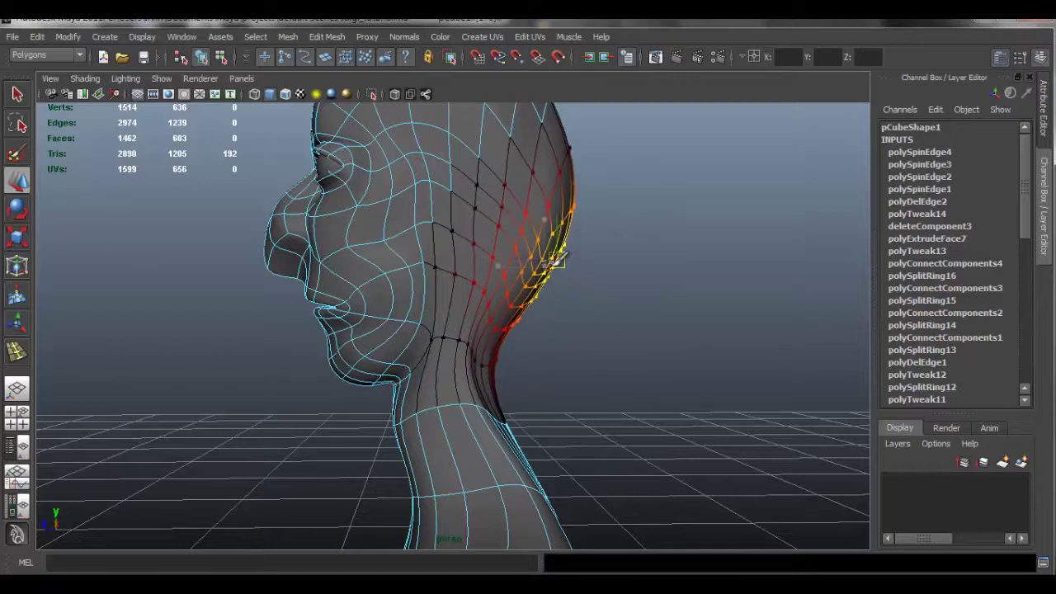
click(575, 261)
Examine the head and neck proportions from several angles beside the Gunslinger Luigi model sheet
alt+drag(536, 306, 532, 278)
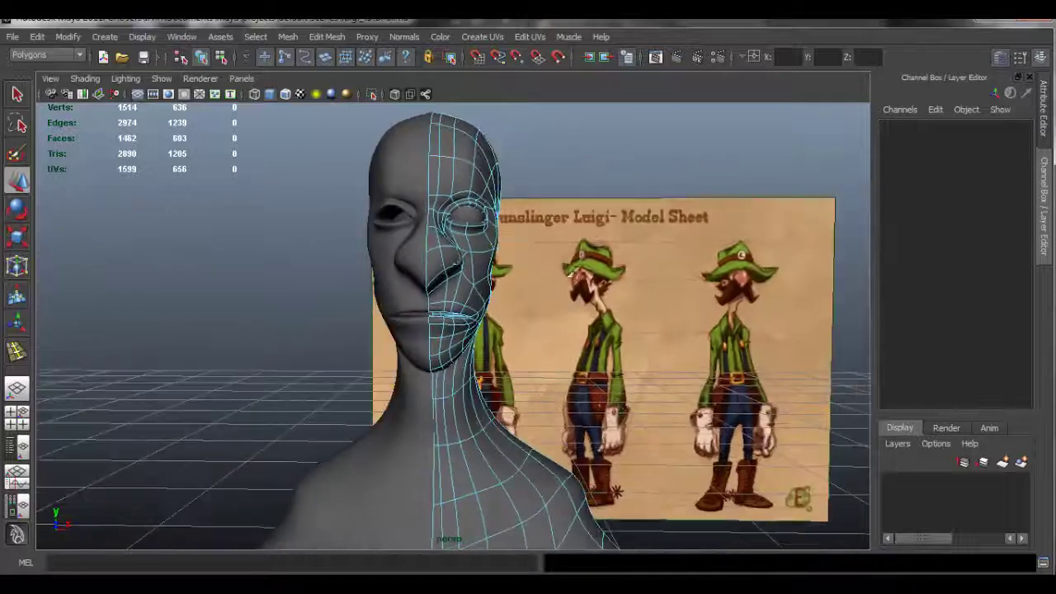
alt+middle_drag(437, 254, 452, 283)
alt+right_drag(404, 277, 457, 290)
mouse_move(478, 319)
alt+mouse_down()
mouse_move(368, 321)
mouse_move(490, 308)
mouse_move(498, 319)
mouse_move(464, 316)
alt+mouse_up()
alt+right_drag(495, 313, 426, 353)
alt+middle_drag(427, 353, 431, 303)
alt+drag(432, 304, 492, 291)
alt+middle_drag(486, 292, 485, 350)
alt+right_drag(462, 346, 531, 322)
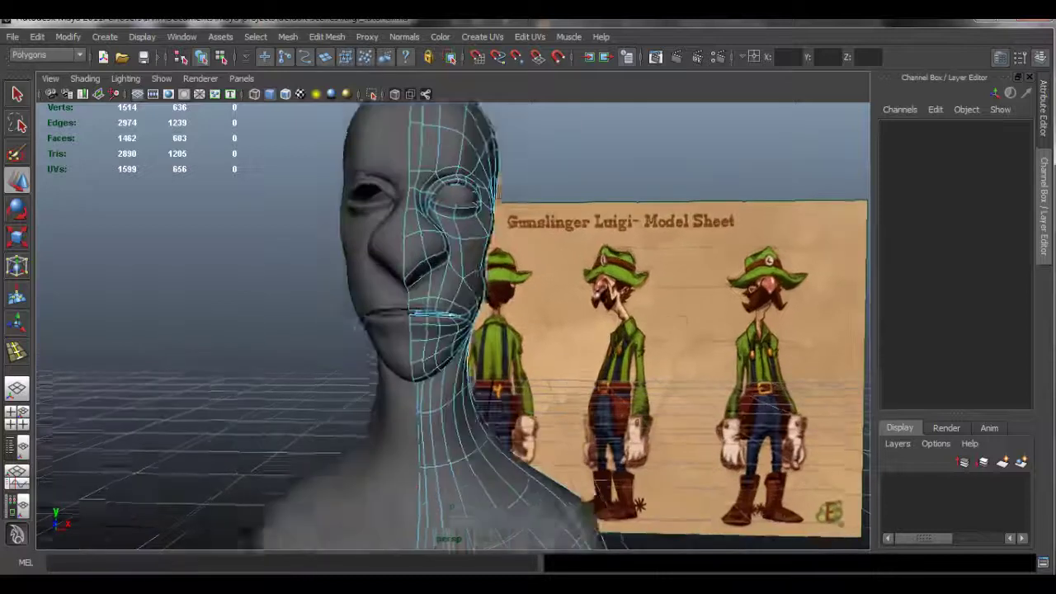
Adjust the shape of the nose in profile with soft selection
alt+middle_drag(373, 171, 402, 243)
mouse_move(379, 344)
alt+mouse_down()
mouse_move(324, 346)
mouse_move(480, 337)
mouse_move(313, 335)
mouse_move(370, 350)
alt+mouse_up()
scroll(345, 287, up, 3)
click(318, 306)
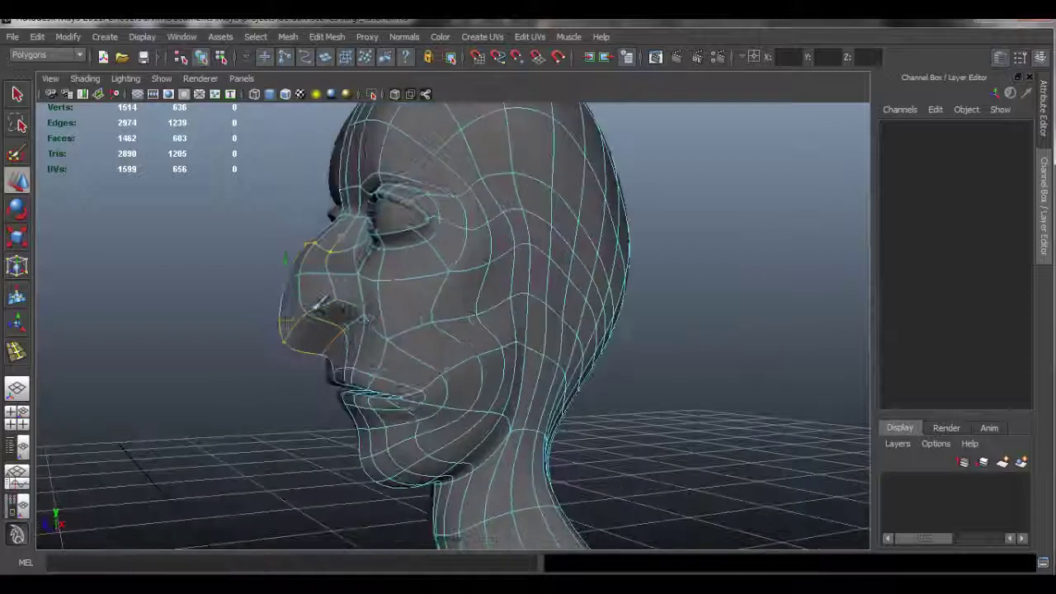
alt+drag(319, 305, 213, 314)
alt+drag(350, 353, 460, 363)
Reshape the upper lip area beneath the nose by moving its faces with soft selection
click(395, 339)
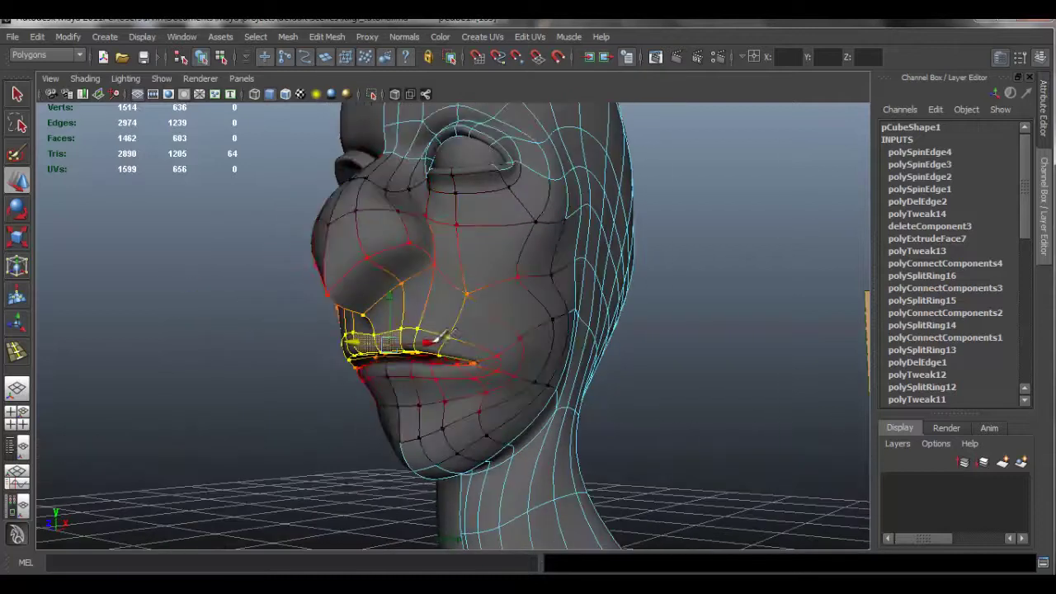
shift+click(455, 346)
click(403, 339)
shift+double_click(413, 333)
Shape the front of the chin by moving its faces with a reduced soft selection falloff
alt+drag(430, 355, 295, 359)
alt+drag(382, 405, 411, 394)
drag(355, 415, 343, 438)
key(b)
drag(403, 452, 296, 423)
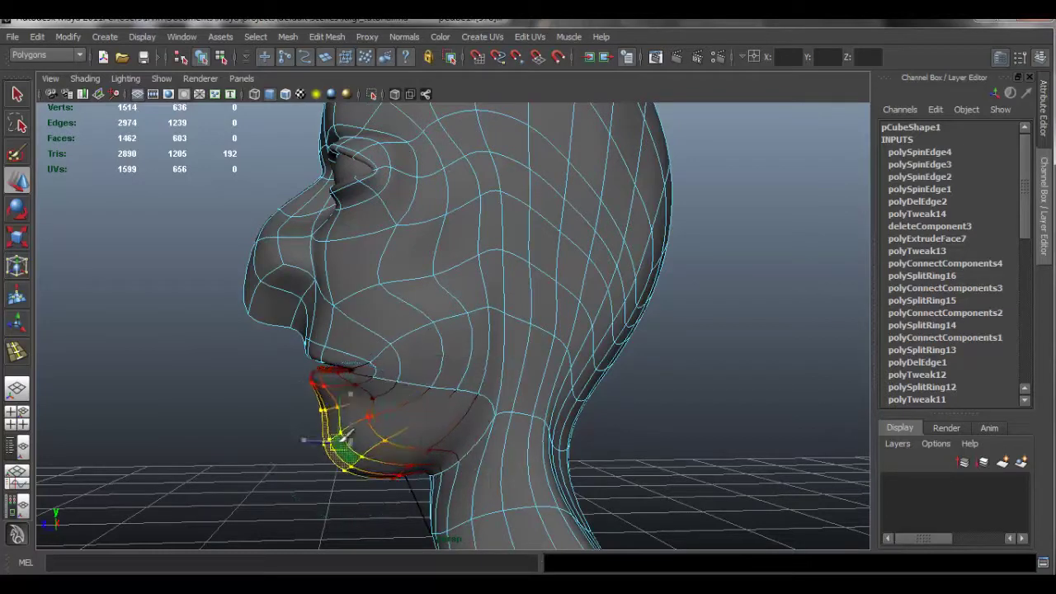
key(ctrl+z)
click(366, 435)
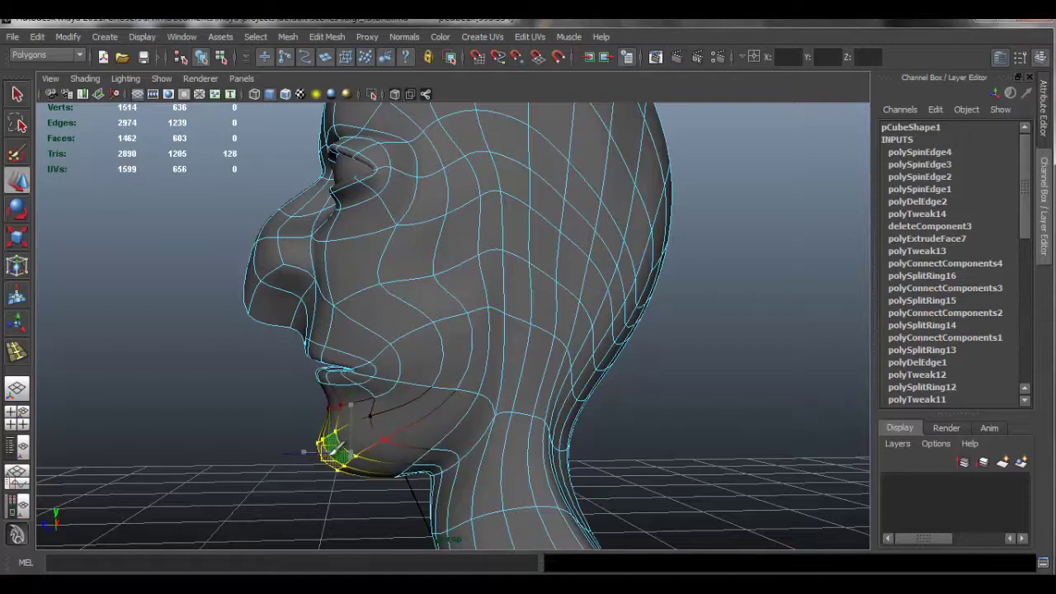
click(363, 495)
Select the full edge loop around the upper neck and reposition it with soft selection
alt+drag(395, 420, 375, 424)
alt+right_drag(413, 410, 461, 360)
alt+drag(462, 360, 441, 380)
alt+middle_drag(501, 386, 467, 338)
alt+right_drag(394, 309, 660, 410)
right_drag(363, 305, 362, 271)
alt+drag(357, 328, 553, 358)
double_click(378, 366)
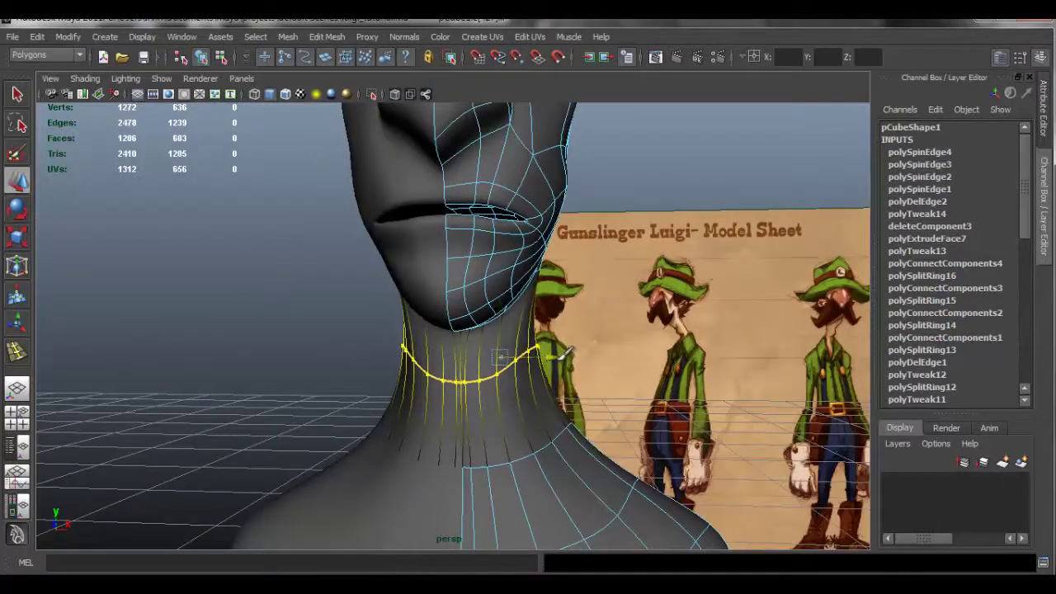
click(334, 338)
Try to delete the edge loop running from the back of the skull down the side of the neck
alt+middle_drag(525, 273, 500, 328)
scroll(500, 327, down, 1)
alt+drag(516, 308, 508, 329)
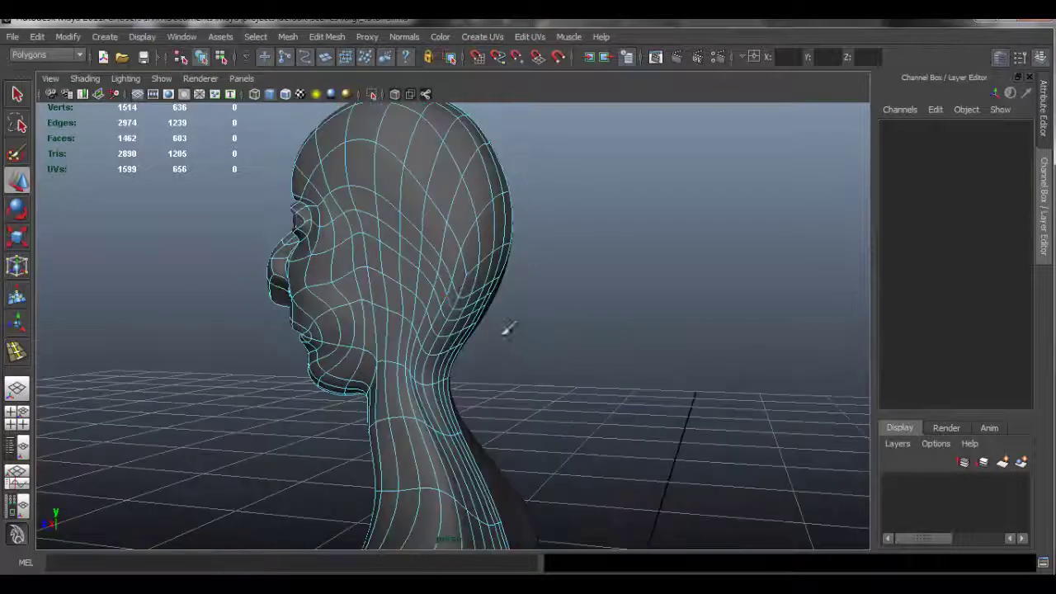
alt+drag(507, 194, 414, 216)
click(485, 194)
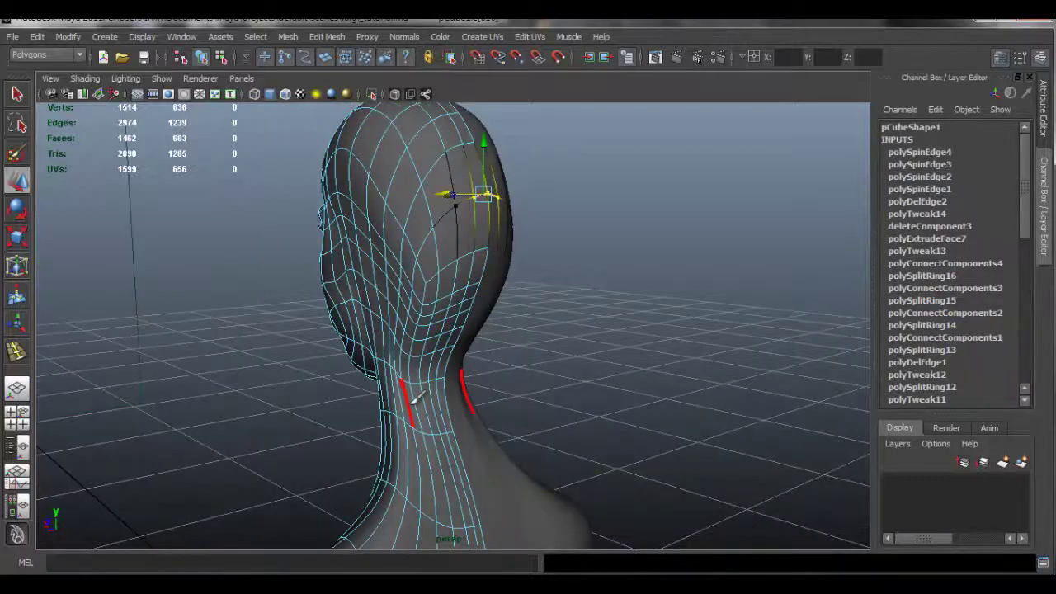
alt+drag(407, 400, 458, 417)
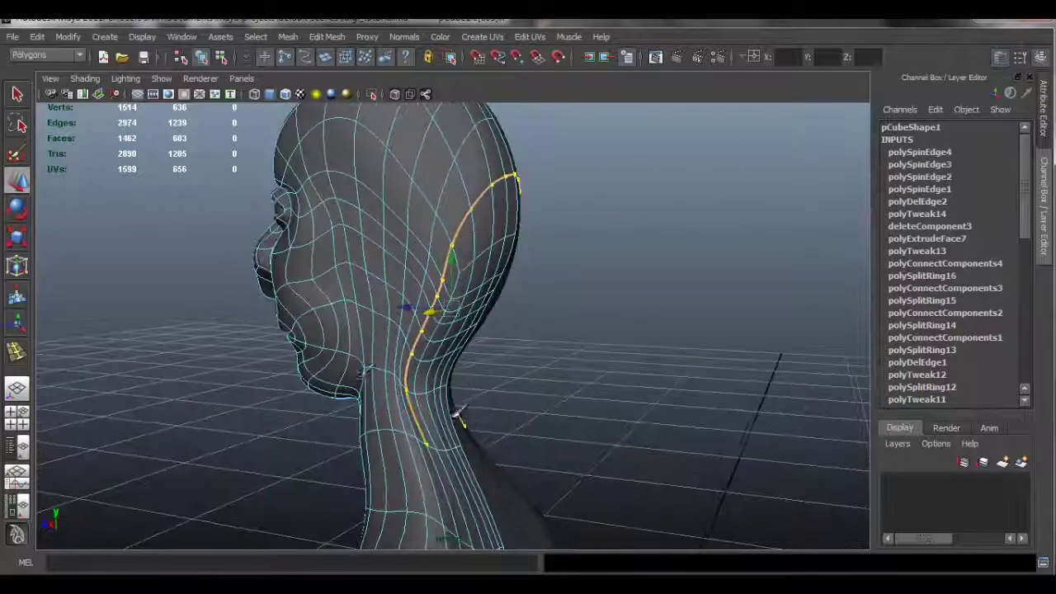
click(332, 37)
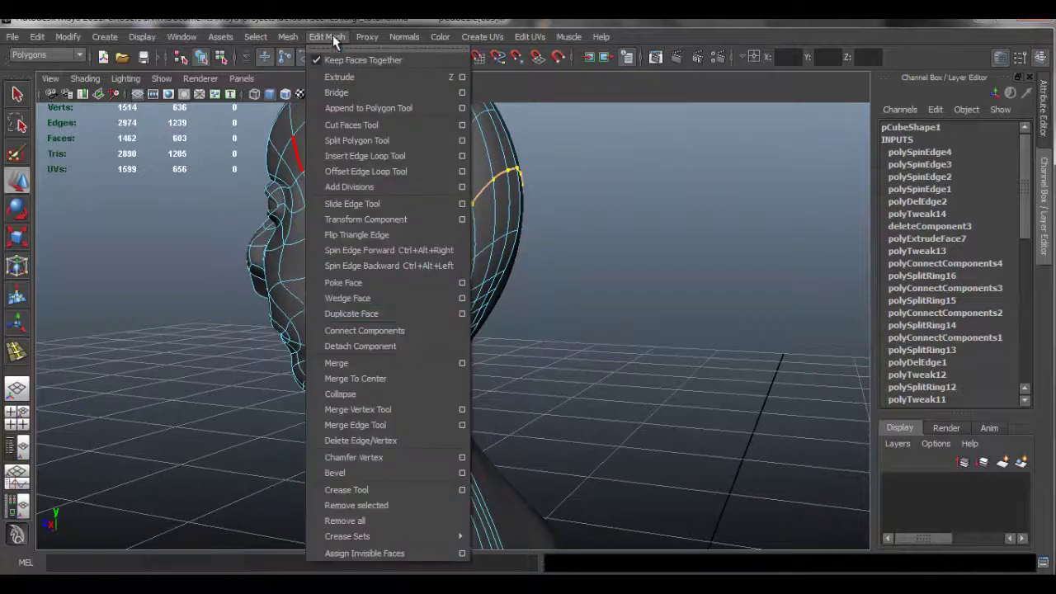
click(394, 441)
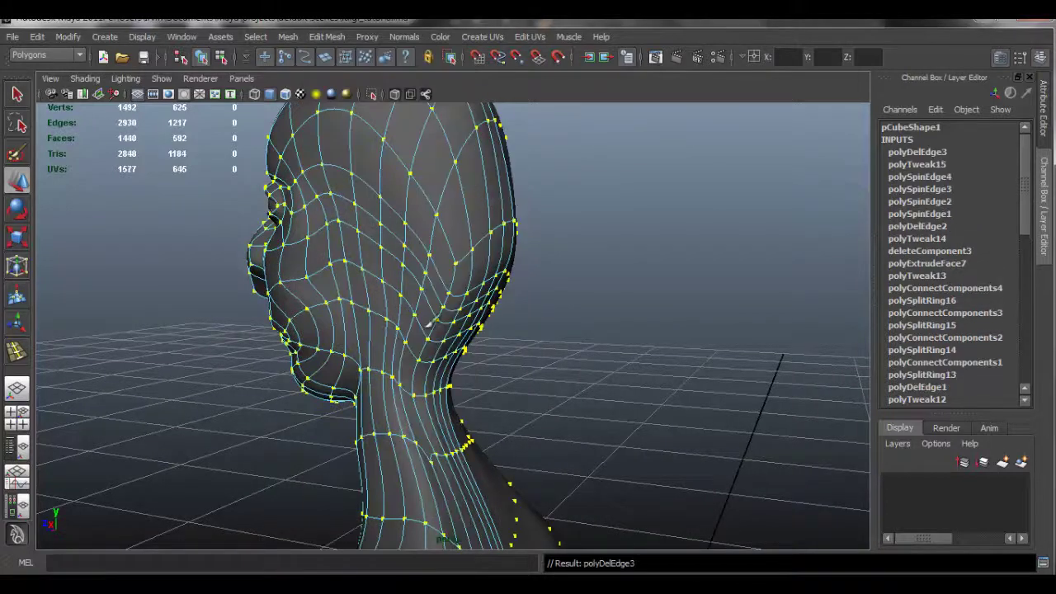
click(463, 220)
mouse_move(447, 330)
alt+mouse_down()
mouse_move(492, 332)
mouse_move(392, 326)
mouse_move(403, 348)
mouse_move(434, 306)
mouse_move(387, 338)
mouse_move(506, 351)
mouse_move(507, 337)
mouse_move(440, 302)
mouse_move(505, 302)
mouse_move(506, 285)
mouse_move(497, 311)
alt+mouse_up()
Turn on soft selection and move the faces on the side of the skull to adjust its width
mouse_move(434, 157)
mouse_down()
mouse_move(446, 184)
mouse_move(551, 218)
mouse_move(380, 203)
mouse_up()
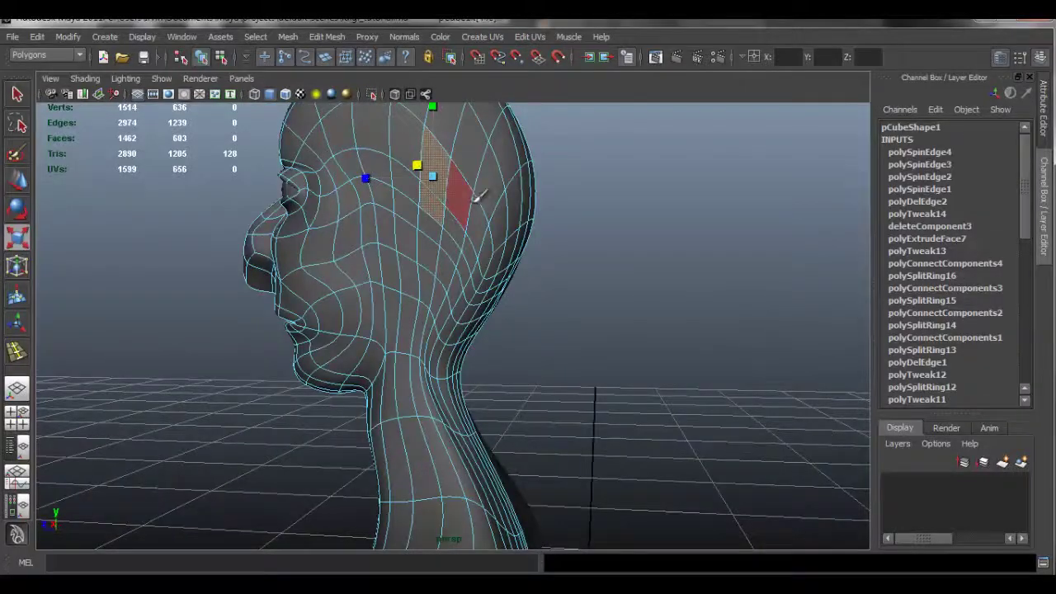
key(b)
key(w)
scroll(378, 223, down, 3)
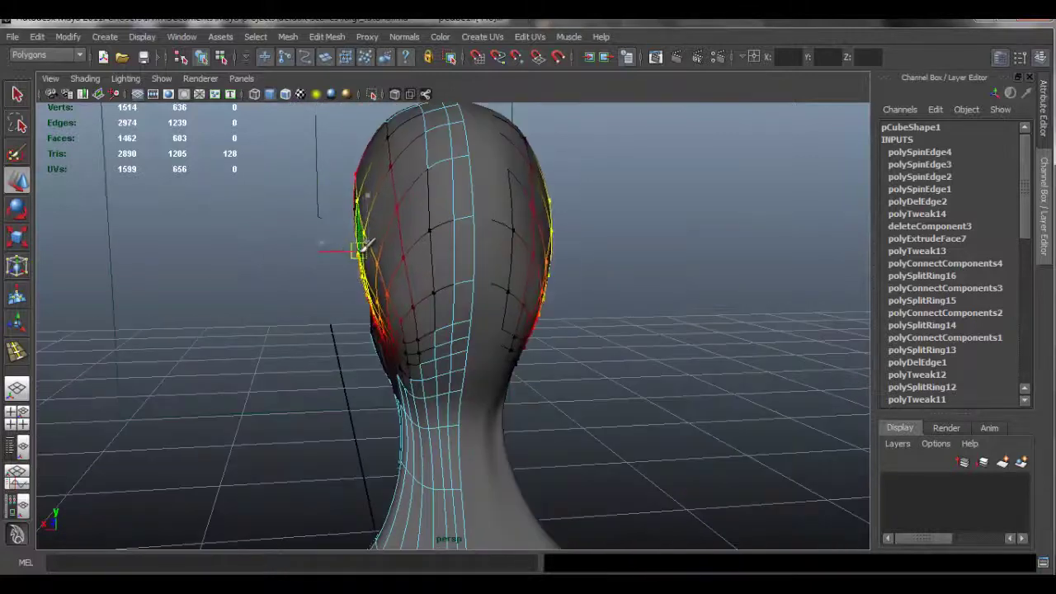
drag(360, 252, 358, 255)
Round out the upper back of the skull by moving its faces with soft selection
mouse_move(357, 268)
alt+mouse_down()
mouse_move(351, 278)
mouse_move(648, 273)
mouse_move(601, 285)
mouse_move(374, 265)
alt+mouse_up()
click(409, 193)
alt+drag(414, 195, 527, 268)
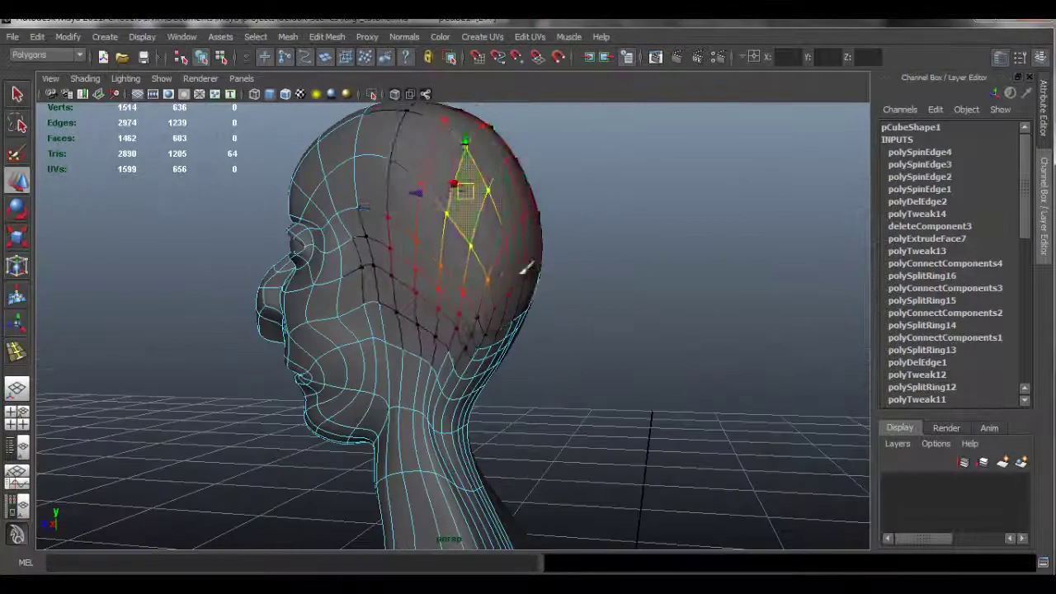
alt+drag(522, 191, 528, 201)
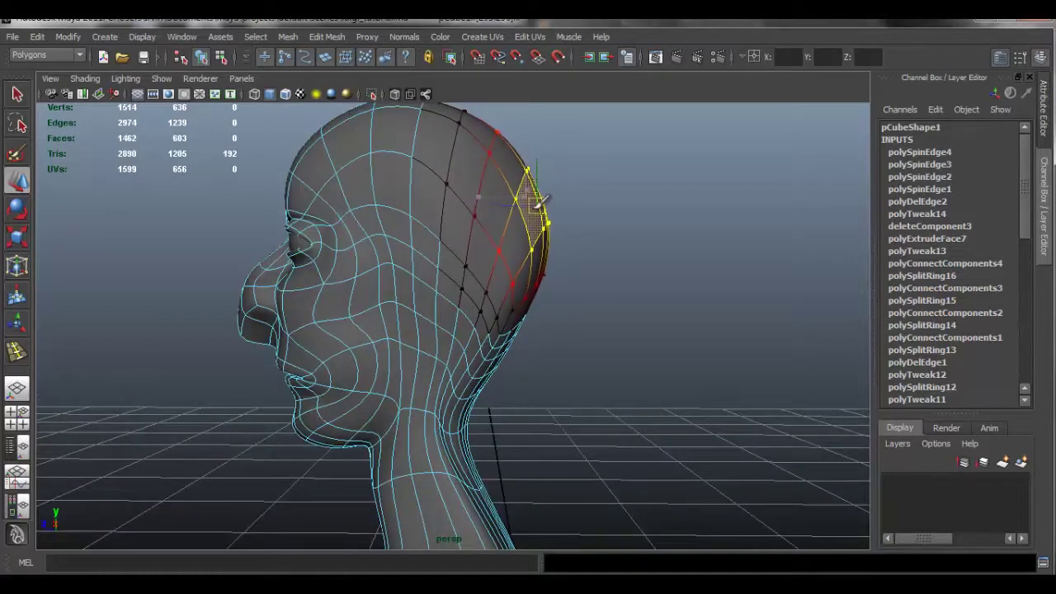
click(600, 232)
Reshape the lower back of the skull above the nape by moving its faces with soft selection
alt+drag(531, 355, 479, 310)
drag(484, 311, 500, 297)
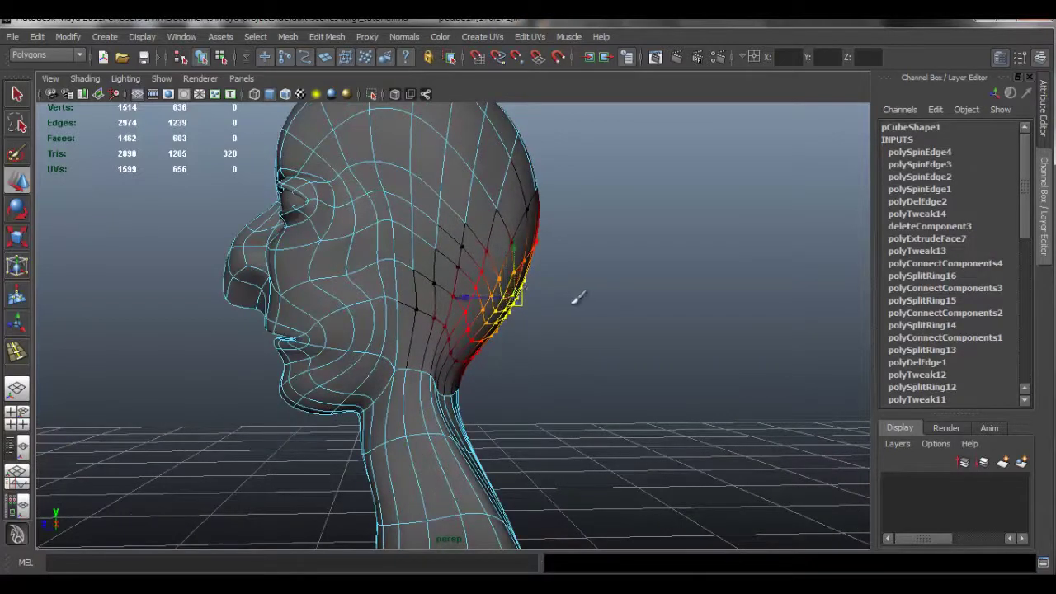
click(576, 339)
Examine the side profile of the head, neck and shoulders from near and far
scroll(389, 302, down, 5)
mouse_move(387, 302)
alt+mouse_down()
mouse_move(408, 303)
mouse_move(399, 300)
alt+mouse_up()
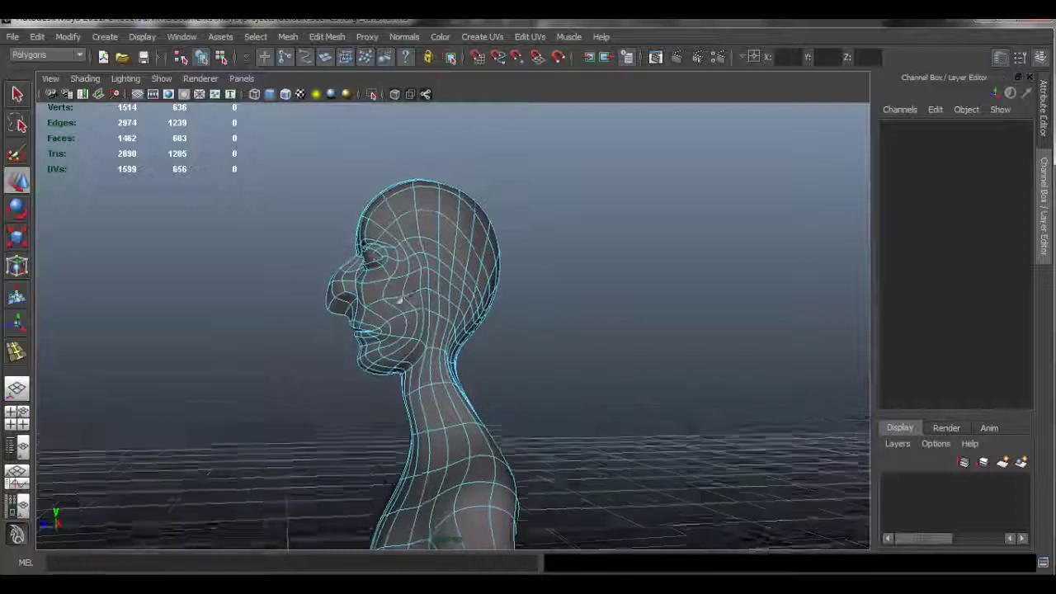
alt+middle_drag(399, 300, 402, 205)
alt+right_drag(461, 280, 593, 300)
alt+middle_drag(471, 250, 465, 290)
alt+drag(578, 289, 592, 306)
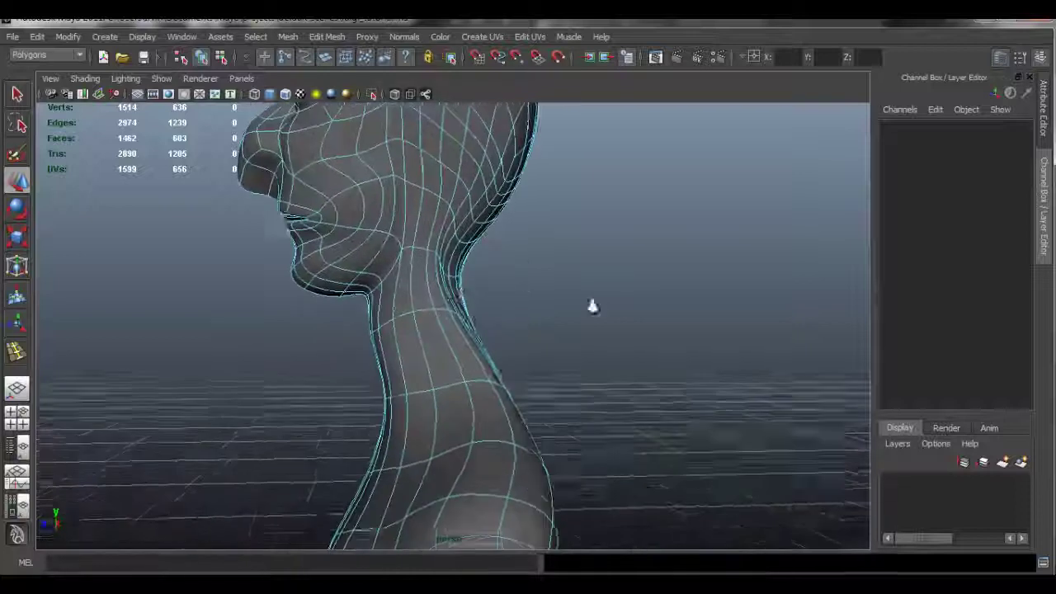
alt+right_drag(593, 306, 467, 292)
alt+drag(467, 292, 470, 276)
alt+right_drag(469, 275, 535, 275)
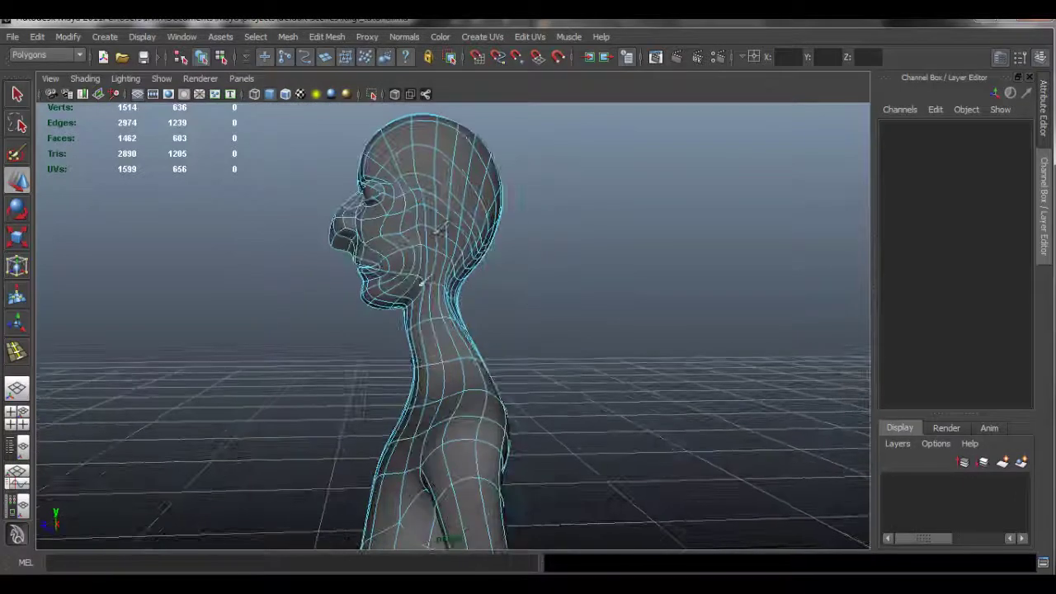
scroll(426, 283, up, 4)
Select the faces on the side of the upper neck without soft selection and average their vertices
right_drag(432, 290, 431, 247)
scroll(443, 330, up, 2)
mouse_move(446, 317)
alt+mouse_down()
mouse_move(438, 323)
mouse_move(439, 308)
mouse_move(495, 325)
mouse_move(529, 308)
mouse_move(373, 324)
mouse_move(512, 306)
mouse_move(443, 316)
alt+mouse_up()
click(435, 313)
click(538, 283)
right_drag(429, 229, 506, 188)
alt+drag(507, 266, 425, 273)
click(426, 273)
right_drag(407, 220, 410, 252)
mouse_move(416, 246)
mouse_down()
mouse_move(416, 295)
mouse_move(421, 273)
mouse_up()
key(b)
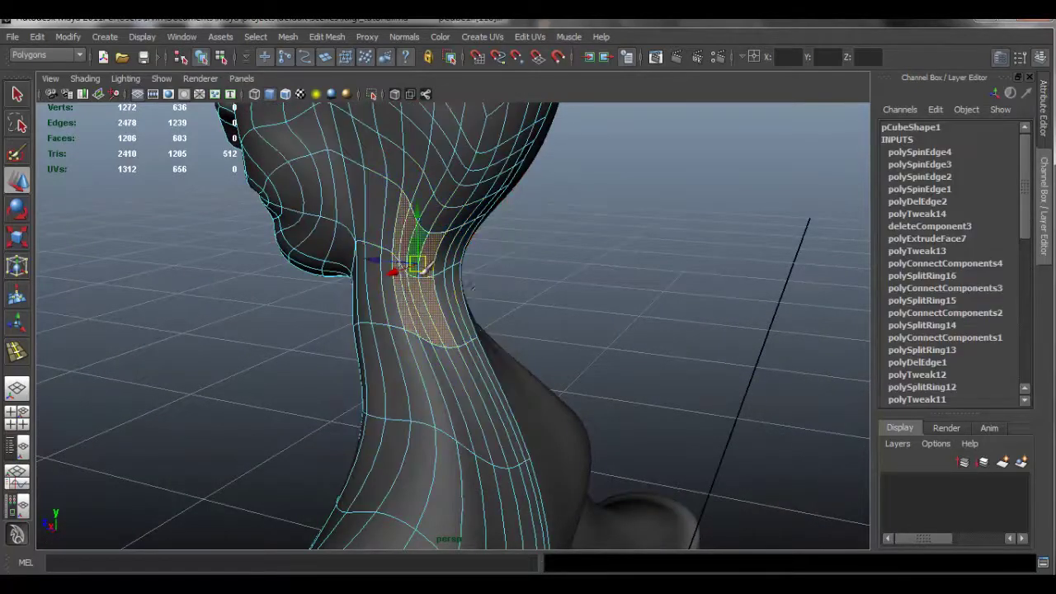
click(291, 36)
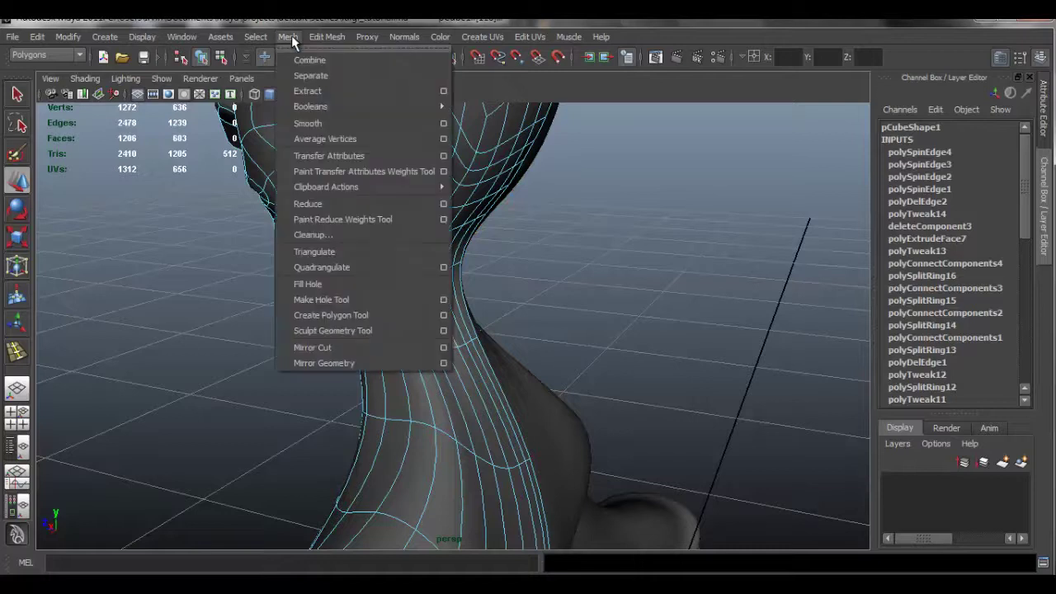
click(378, 144)
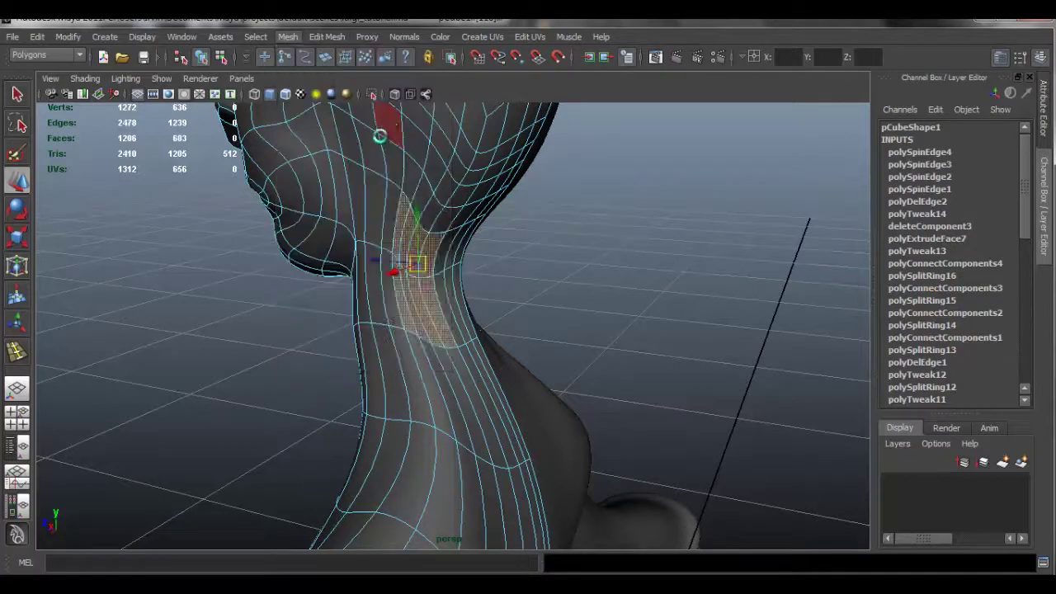
Average the vertices of the faces at the nape, just below the skull
click(585, 278)
mouse_move(587, 276)
alt+mouse_down()
mouse_move(367, 302)
mouse_move(431, 285)
alt+mouse_up()
drag(451, 242, 451, 278)
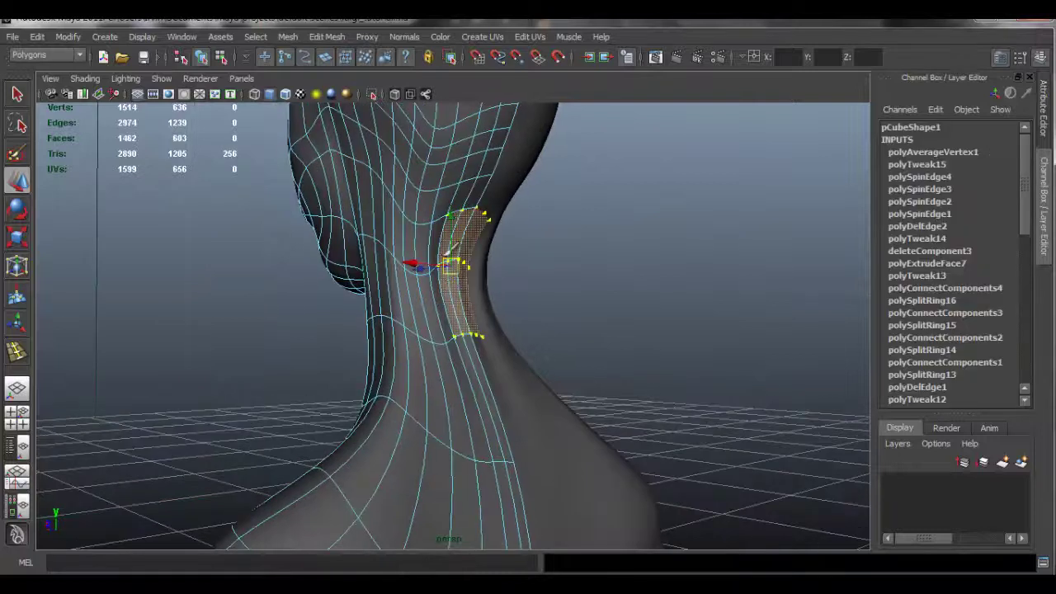
key(g)
click(578, 259)
Average the vertices of the faces behind the jaw, then those of the narrow faces just below on the neck
alt+drag(473, 303, 455, 355)
click(435, 324)
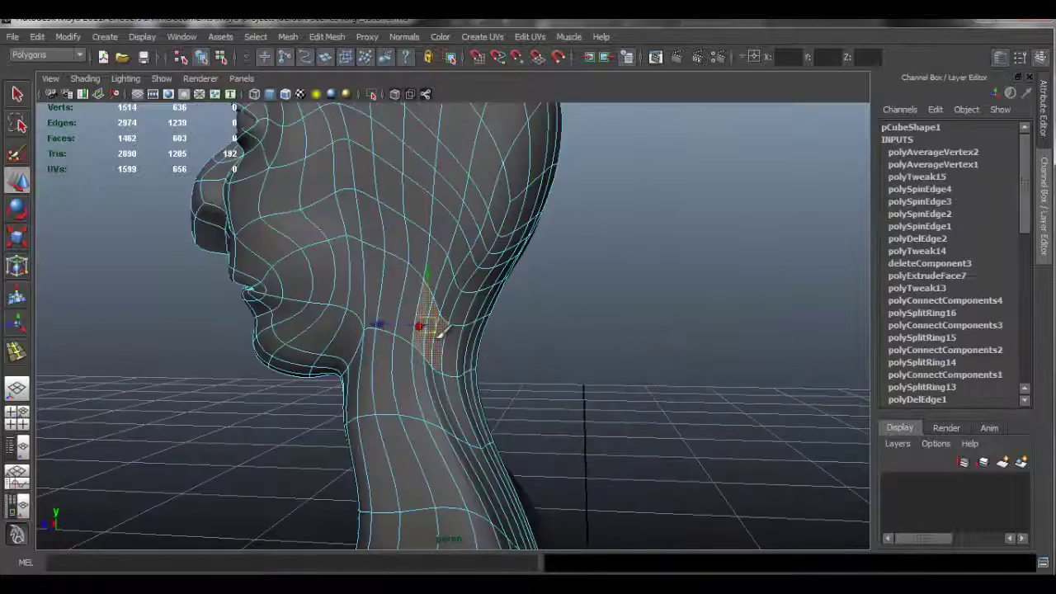
key(g)
mouse_move(431, 377)
mouse_down()
mouse_move(440, 382)
mouse_move(430, 405)
mouse_up()
key(g)
key(ctrl+z)
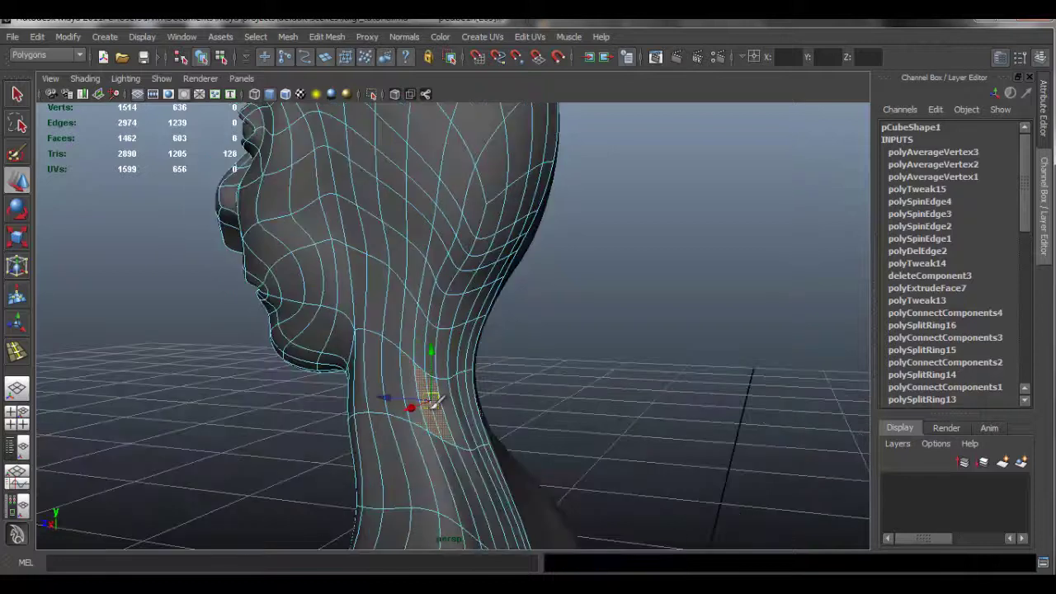
key(g)
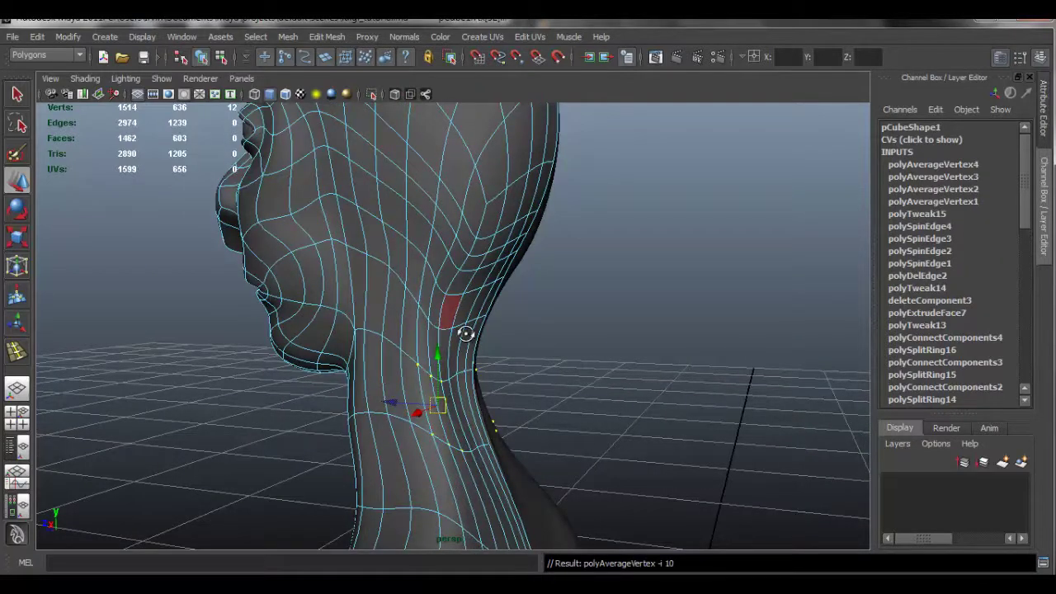
Select the faces on the side of the lower neck and average their vertices repeatedly
alt+drag(466, 333, 368, 361)
alt+middle_drag(405, 426, 418, 338)
drag(393, 391, 504, 382)
key(g)
key(F11)
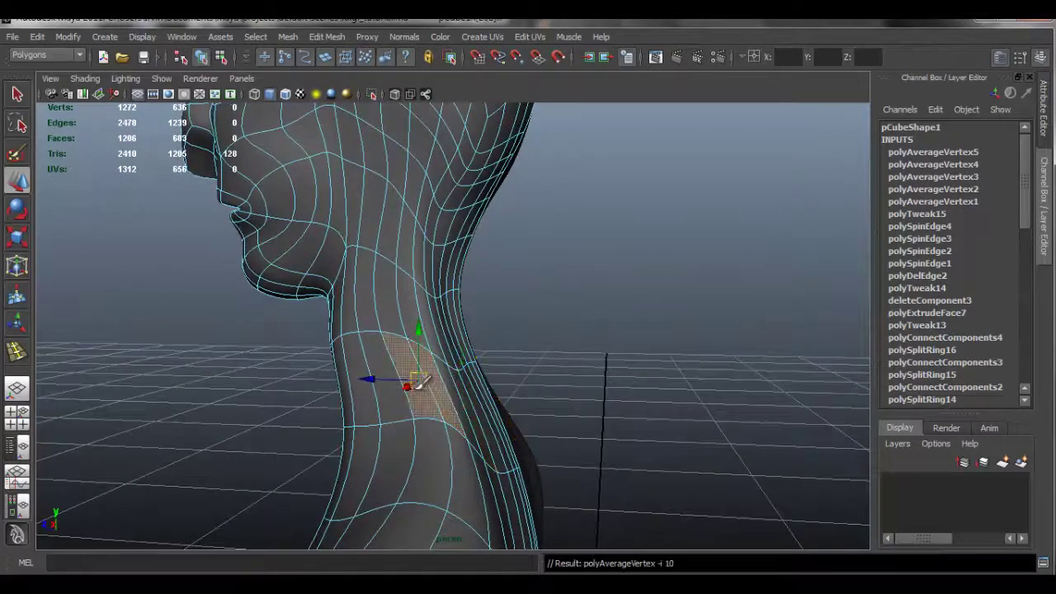
key(F9)
key(g)
key(g)
key(g)
key(g)
key(g)
key(g)
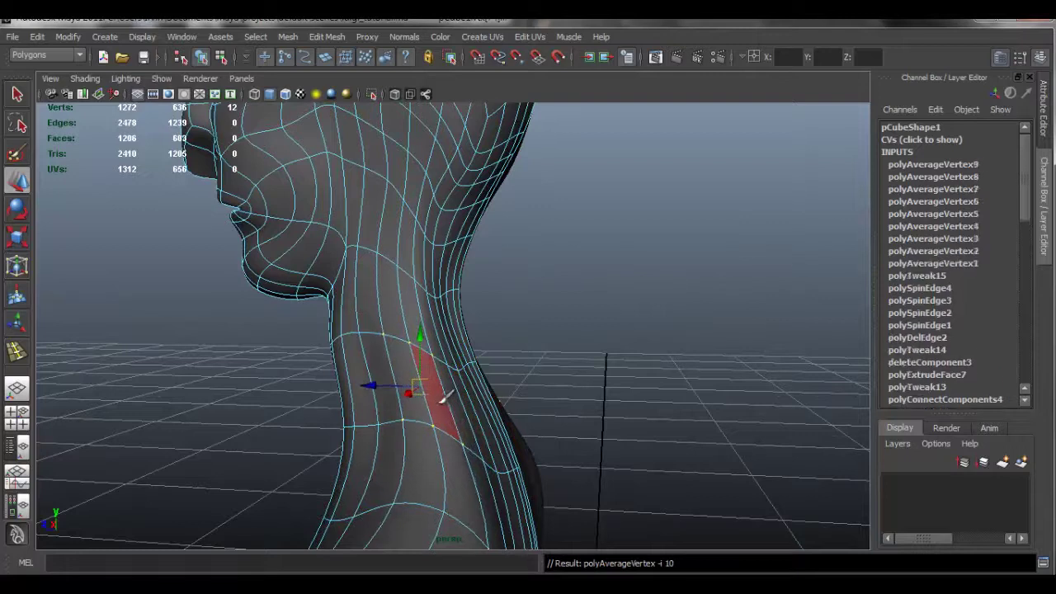
Average the vertices of the mid-neck side faces, extending the smoothing to the faces further back
click(403, 297)
shift+click(400, 306)
key(g)
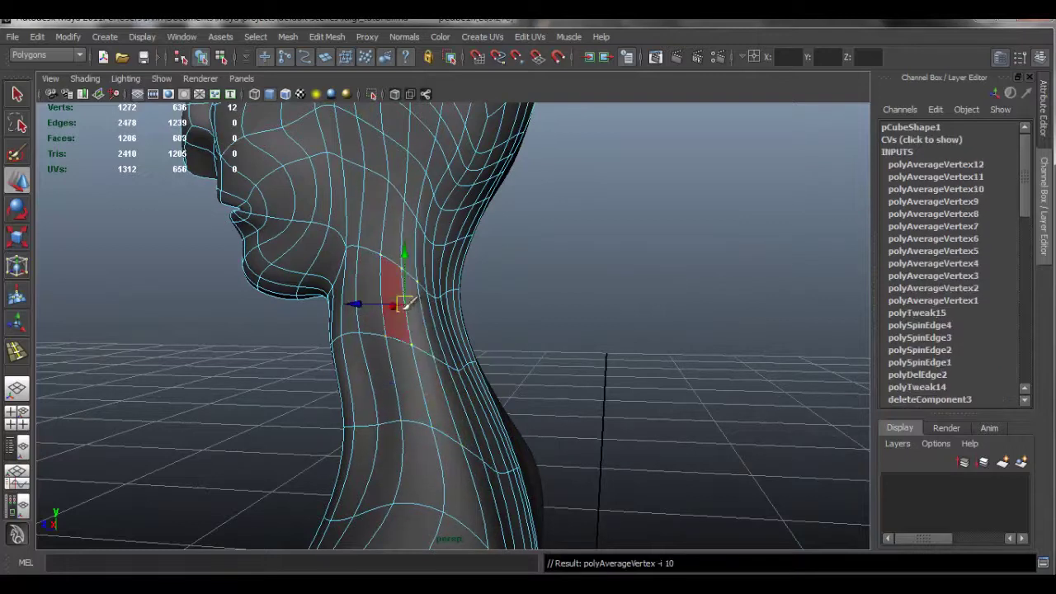
click(439, 329)
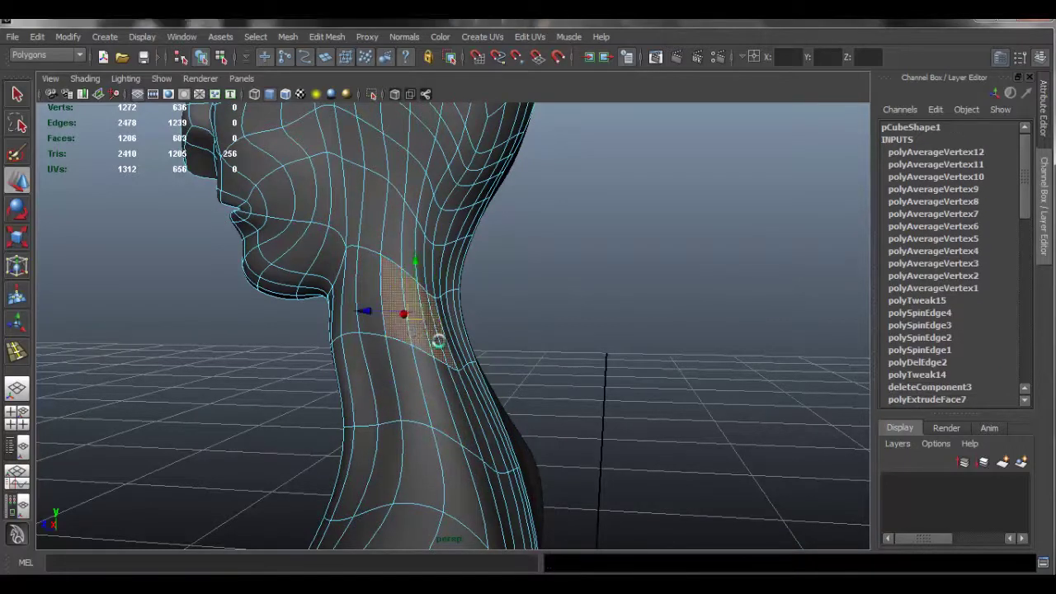
key(g)
Try averaging the vertices of the faces at the back of the skull
click(546, 325)
alt+drag(432, 323, 384, 301)
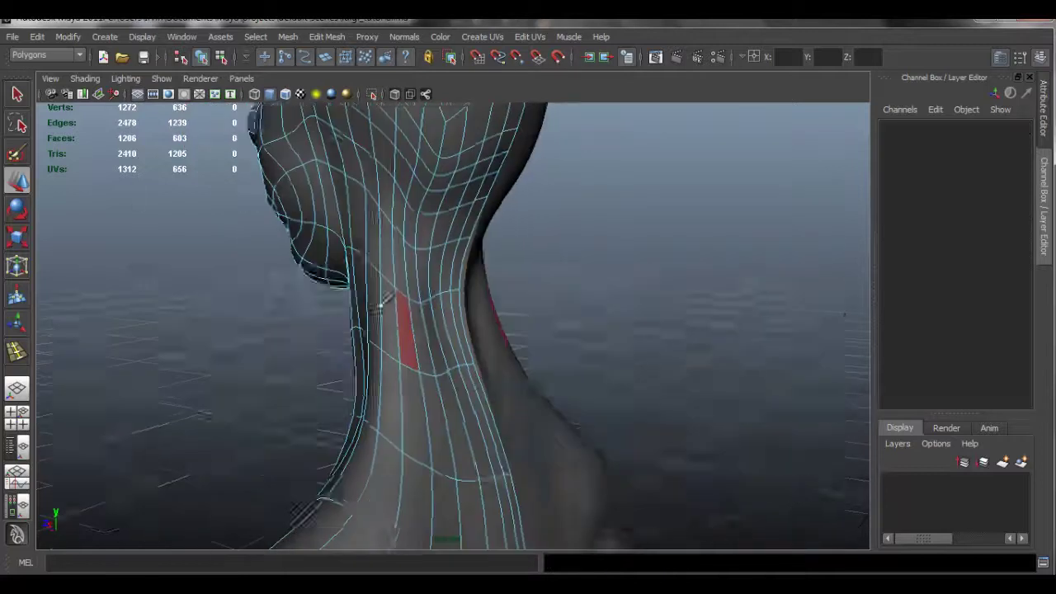
alt+middle_drag(384, 302, 417, 358)
alt+drag(418, 358, 498, 272)
mouse_move(474, 220)
mouse_down()
mouse_move(474, 257)
mouse_move(497, 236)
mouse_up()
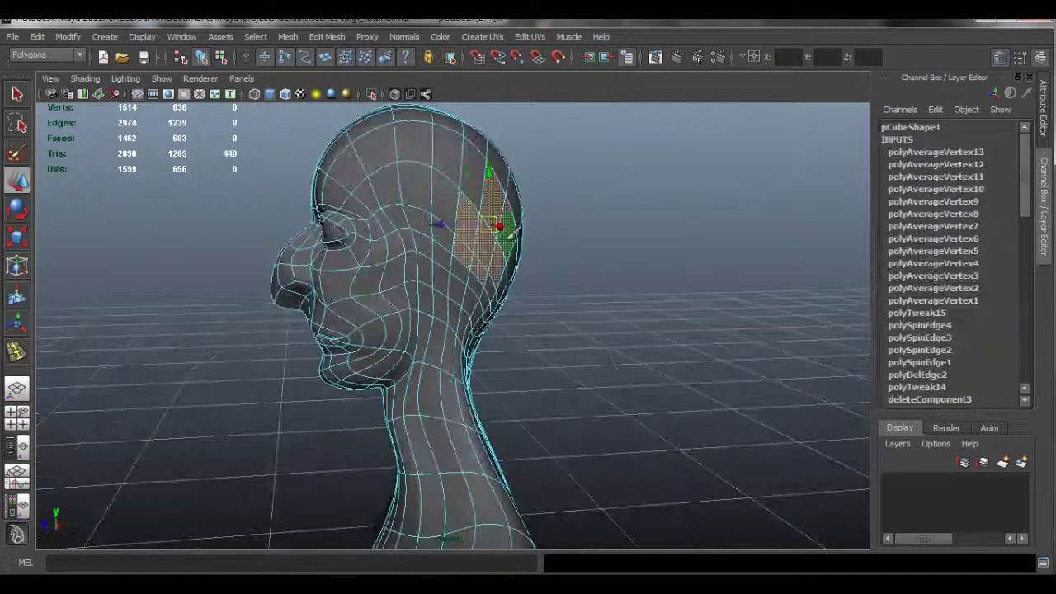
key(g)
key(ctrl+z)
Examine the centre edge loop down the back of the head and neck, and the shaded head in object mode
alt+drag(567, 261, 364, 269)
alt+middle_drag(364, 269, 359, 230)
right_drag(451, 286, 453, 243)
double_click(451, 230)
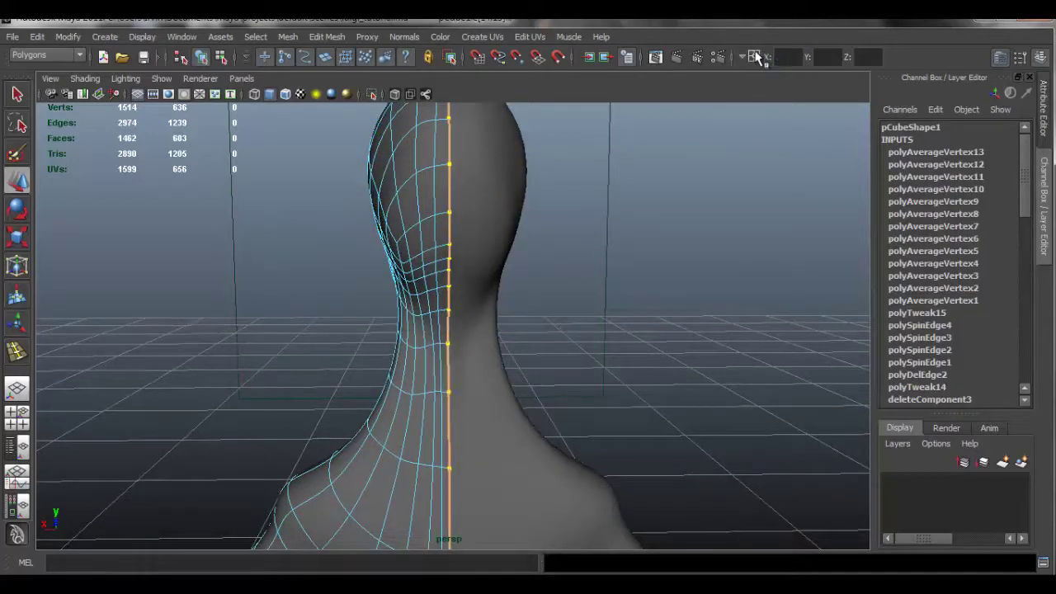
right_drag(419, 179, 487, 157)
click(748, 212)
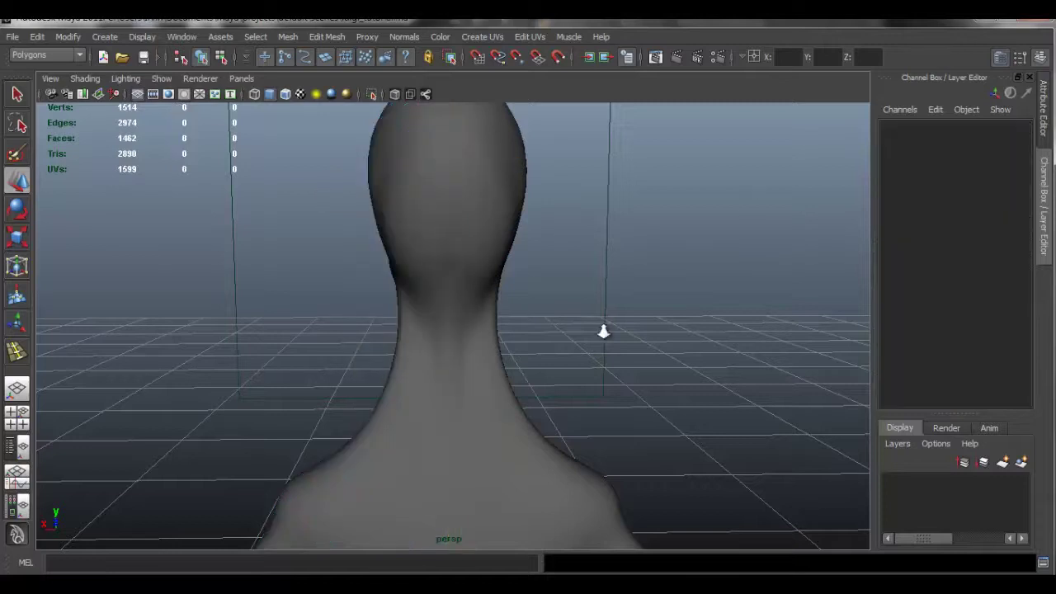
alt+right_drag(603, 331, 480, 347)
alt+drag(481, 347, 493, 301)
alt+right_drag(493, 304, 558, 299)
alt+middle_drag(558, 299, 526, 330)
alt+right_drag(525, 330, 569, 331)
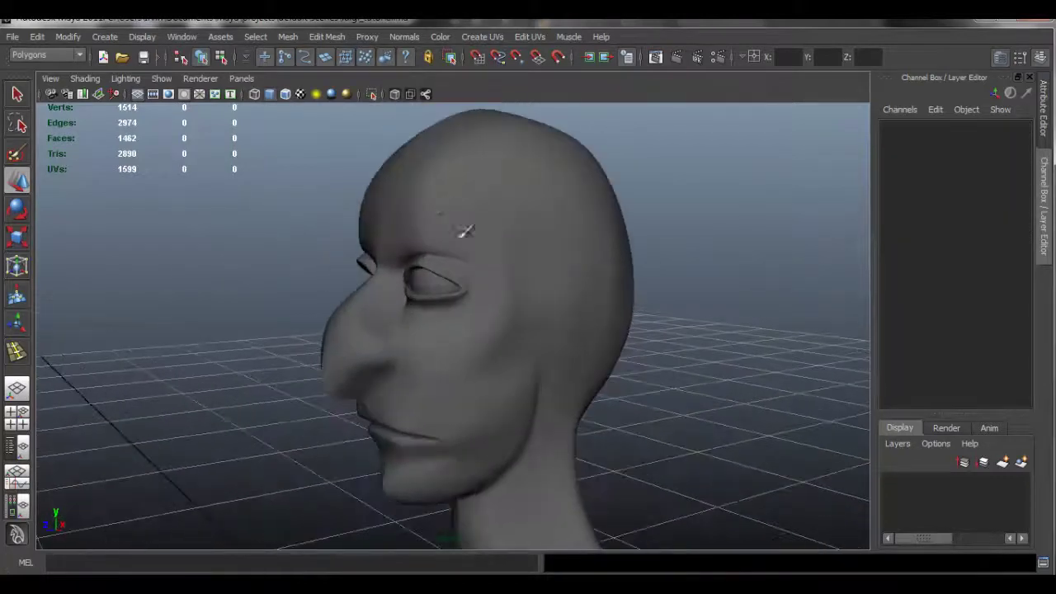
Adjust the temple edge beside the outer eye corner, moving it with soft selection
click(407, 222)
alt+drag(404, 223, 388, 221)
alt+right_drag(388, 221, 397, 141)
click(379, 199)
mouse_move(379, 198)
alt+mouse_down()
mouse_move(369, 212)
mouse_move(324, 210)
mouse_move(396, 197)
alt+mouse_up()
alt+middle_drag(396, 197, 385, 247)
alt+drag(385, 248, 554, 250)
alt+middle_drag(492, 252, 445, 269)
alt+right_drag(445, 269, 600, 257)
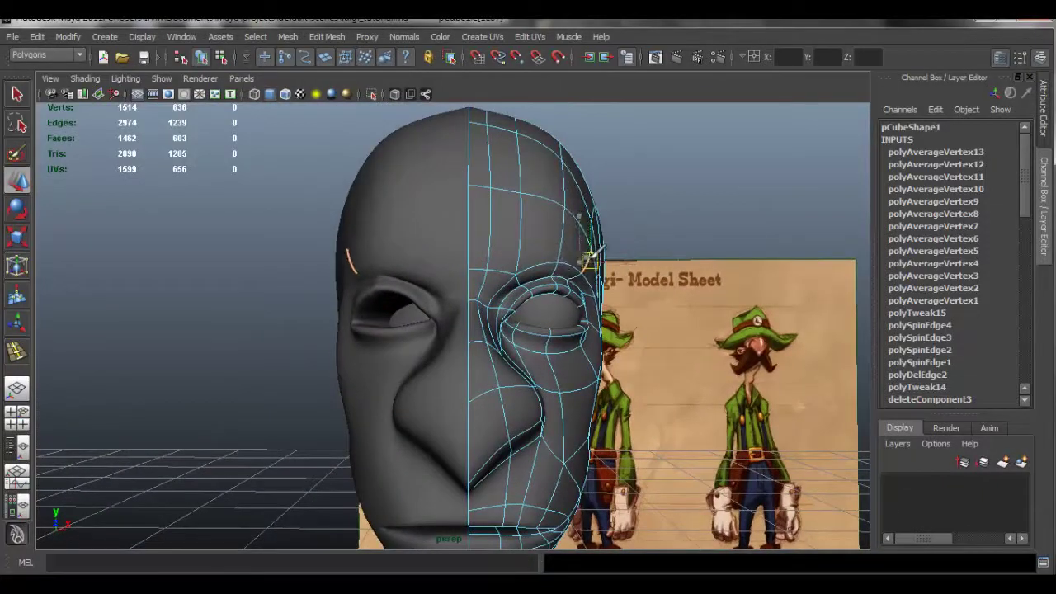
alt+drag(595, 246, 607, 283)
click(567, 268)
click(565, 264)
key(b)
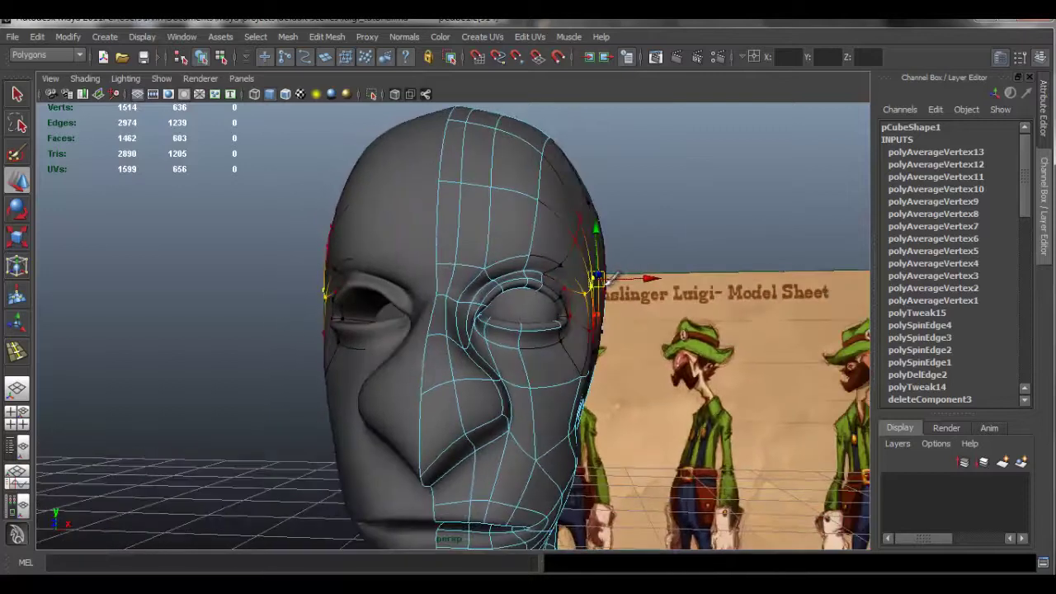
Reshape the cheek below the outer eye corner by moving its edge with soft selection
alt+right_drag(607, 283, 421, 253)
alt+drag(421, 253, 444, 230)
alt+right_drag(444, 229, 500, 262)
alt+drag(505, 325, 493, 316)
alt+right_drag(493, 317, 531, 337)
alt+drag(530, 337, 376, 338)
click(485, 311)
alt+middle_drag(375, 338, 407, 319)
alt+right_drag(407, 319, 391, 358)
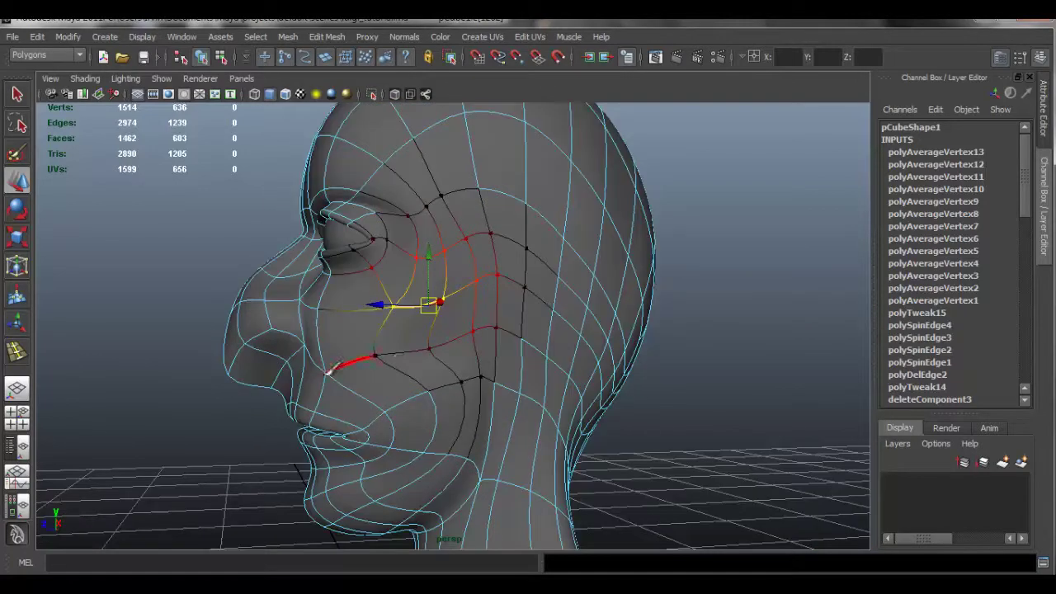
Reposition individual edges beside the nostril, across the cheek and near the jaw without soft selection
click(360, 393)
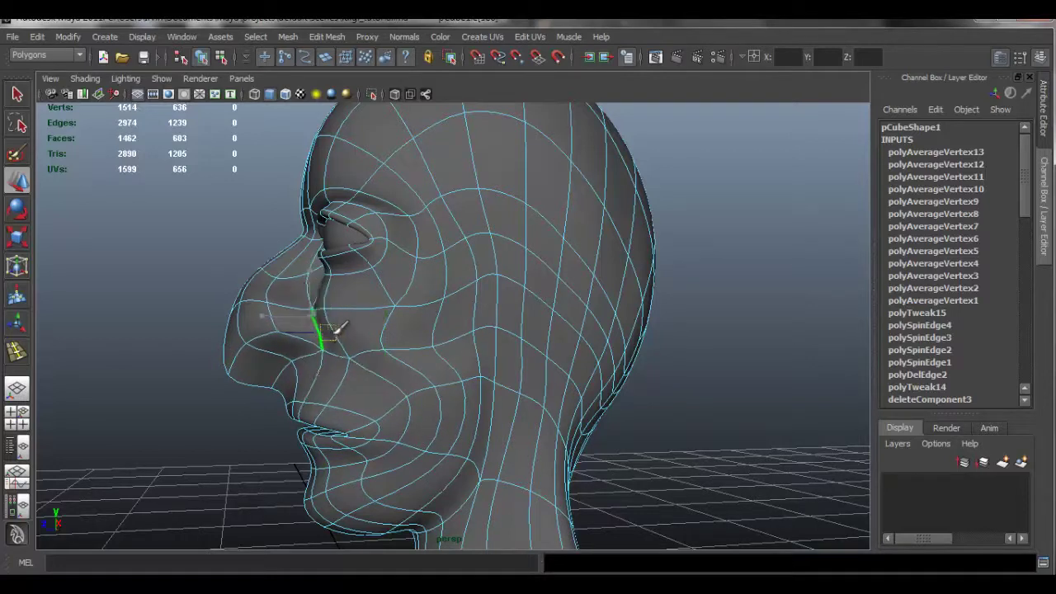
alt+drag(321, 319, 418, 362)
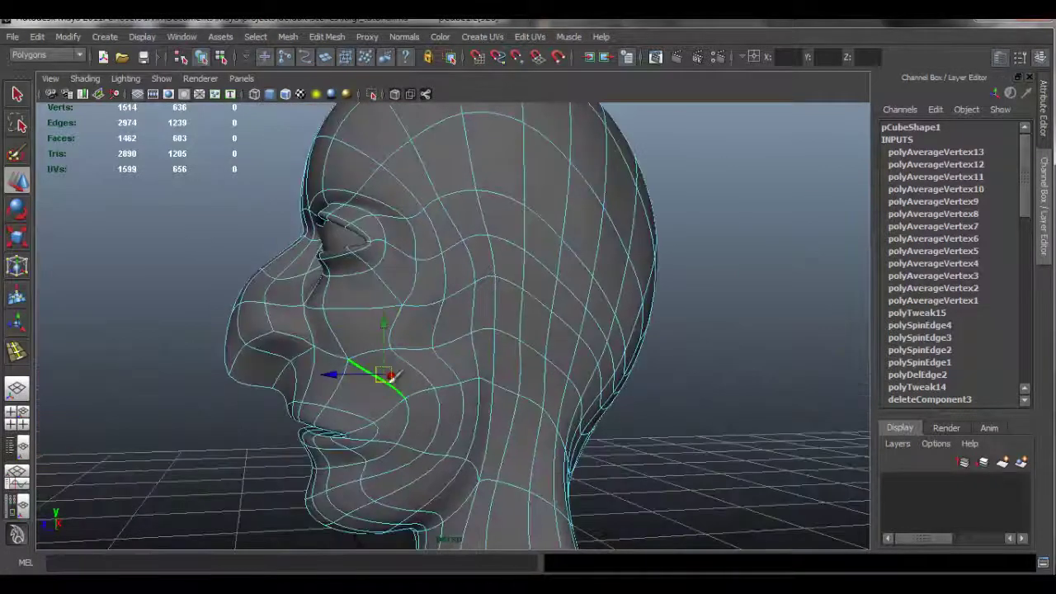
click(440, 406)
drag(443, 421, 443, 430)
alt+right_drag(520, 407, 660, 237)
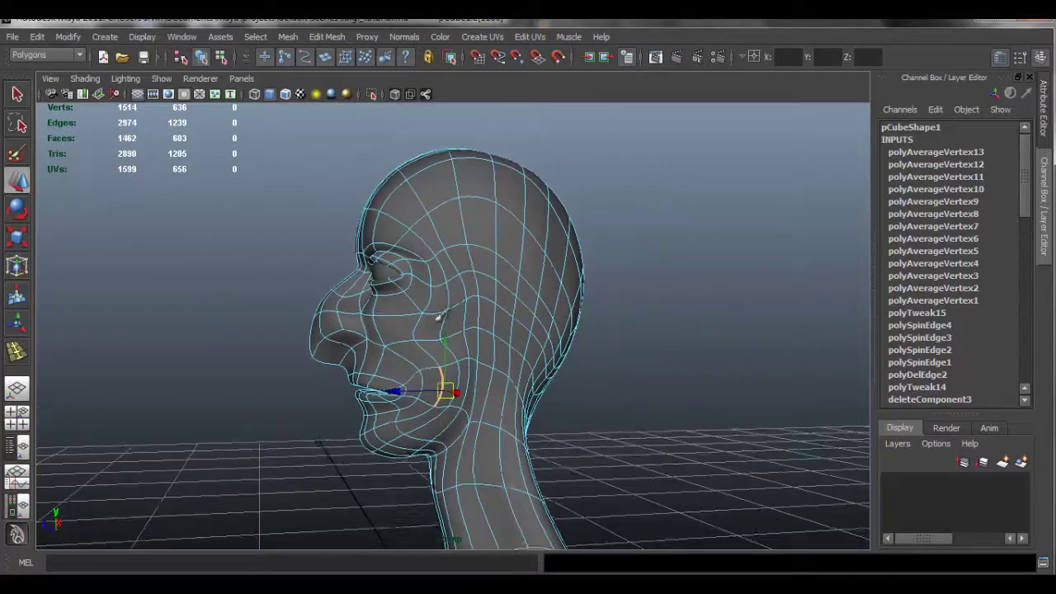
Deselect the mesh and examine the head, neck and shoulders from the front beside the model sheet
click(602, 355)
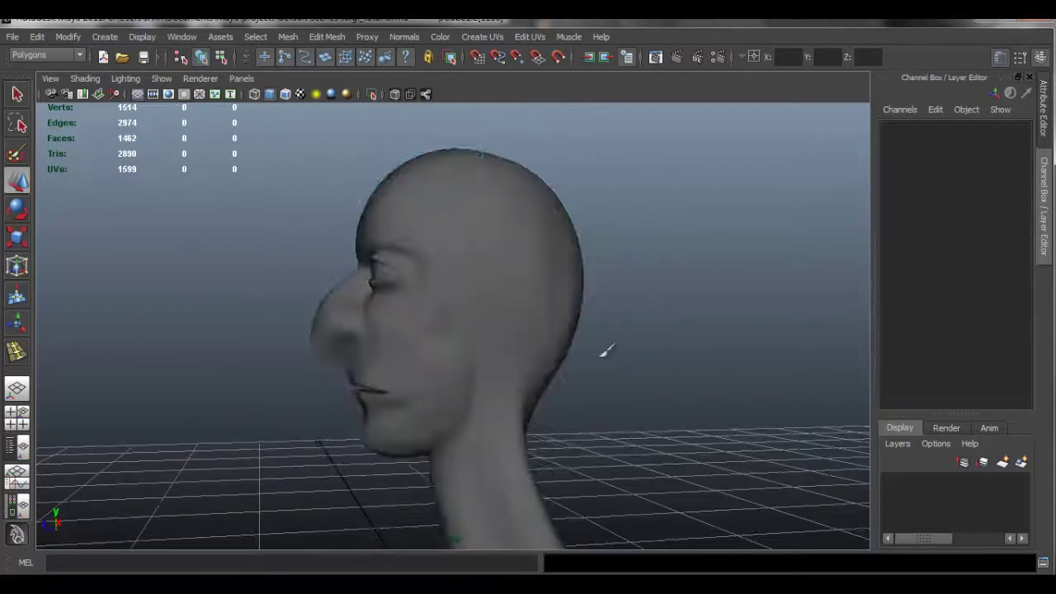
alt+right_drag(424, 353, 422, 309)
alt+drag(422, 310, 580, 336)
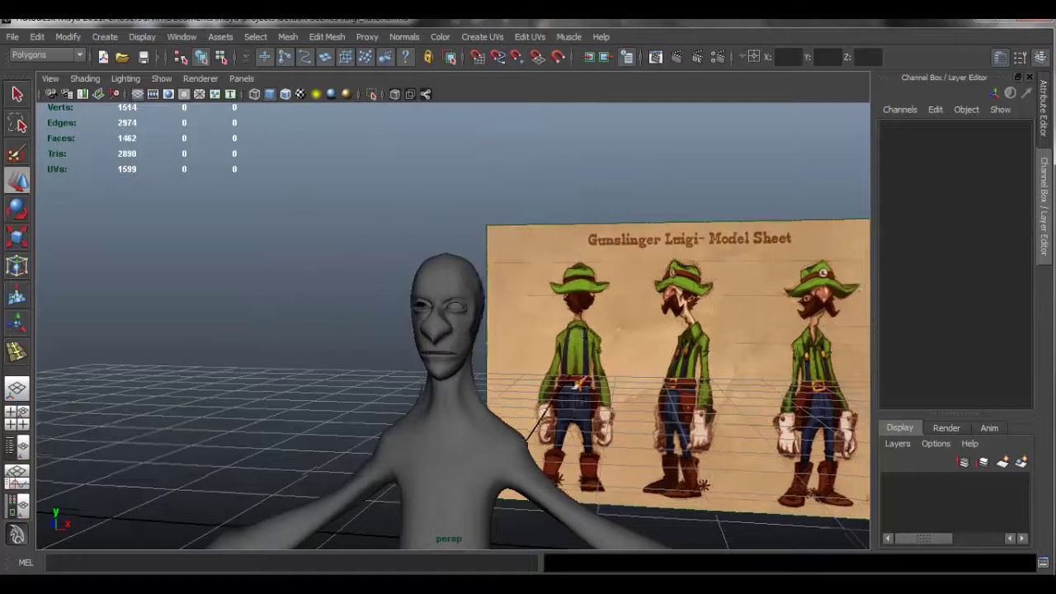
alt+right_drag(494, 352, 451, 378)
alt+middle_drag(479, 402, 500, 338)
alt+right_drag(500, 338, 742, 380)
alt+middle_drag(514, 309, 485, 355)
alt+right_drag(462, 323, 655, 383)
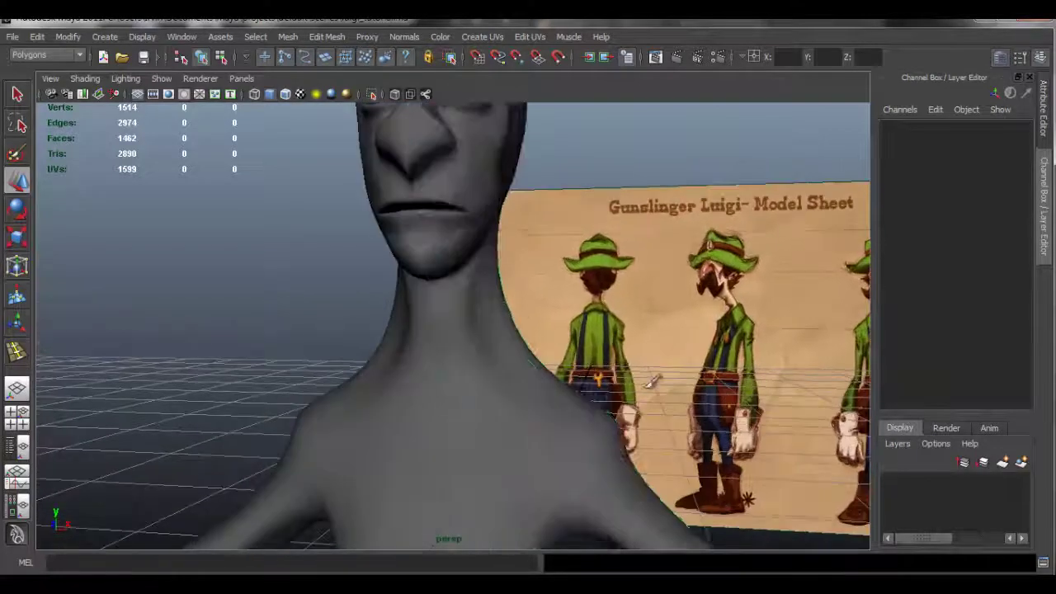
Reposition the outer edges along the side of the neck to refine its front silhouette
click(506, 324)
right_click(501, 309)
right_drag(500, 310, 501, 273)
click(508, 322)
drag(506, 324, 504, 332)
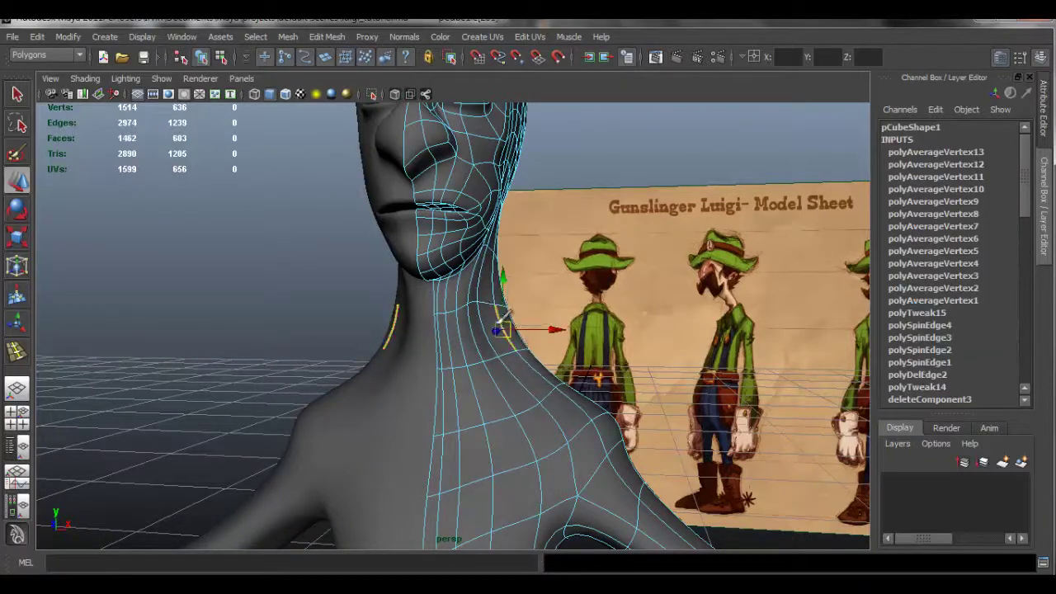
click(496, 278)
drag(496, 279, 506, 284)
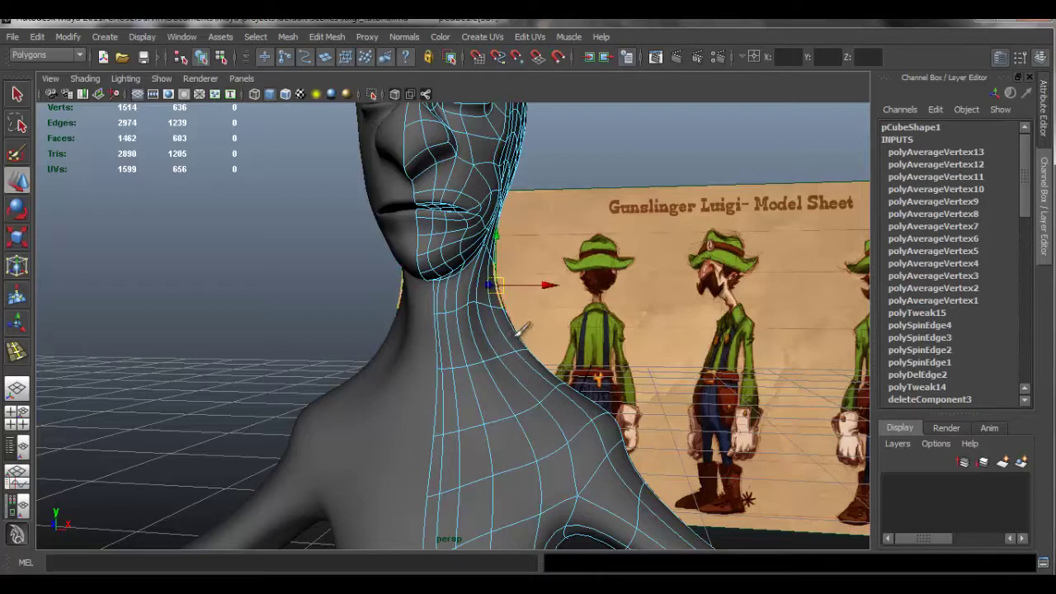
drag(510, 333, 511, 333)
Adjust further edges on the side of the neck below the jaw, undoing one unwanted move
alt+drag(546, 329, 415, 364)
click(422, 362)
click(406, 357)
click(433, 312)
drag(434, 309, 499, 324)
key(ctrl+z)
click(465, 282)
drag(463, 293, 765, 322)
scroll(518, 322, up, 1)
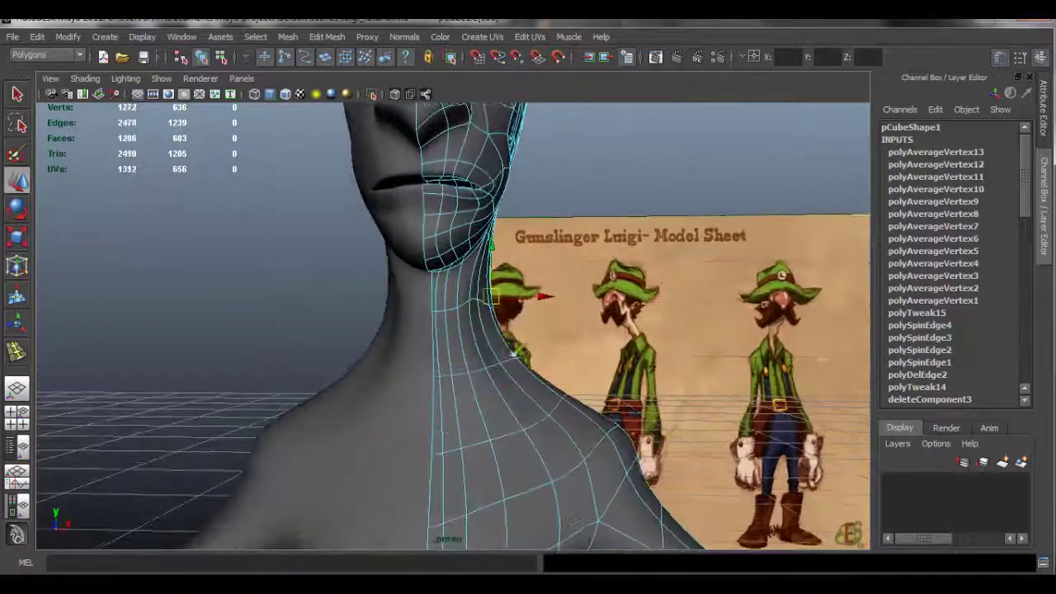
Adjust the edges around the base of the neck where it meets the shoulder
click(511, 358)
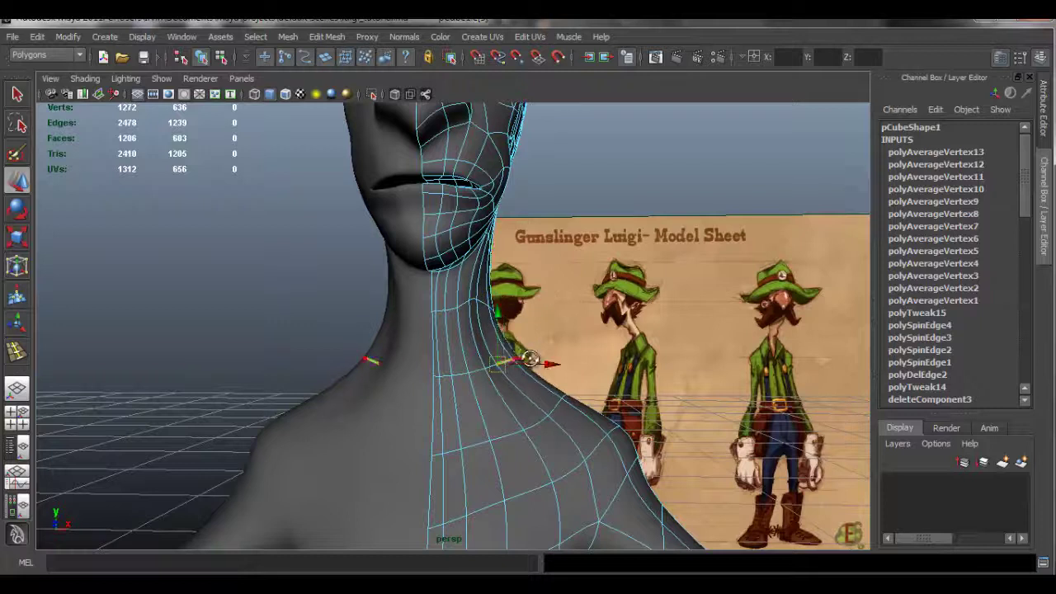
alt+drag(532, 355, 466, 357)
mouse_move(534, 353)
alt+mouse_down()
mouse_move(546, 366)
mouse_move(536, 366)
alt+mouse_up()
click(495, 365)
click(474, 371)
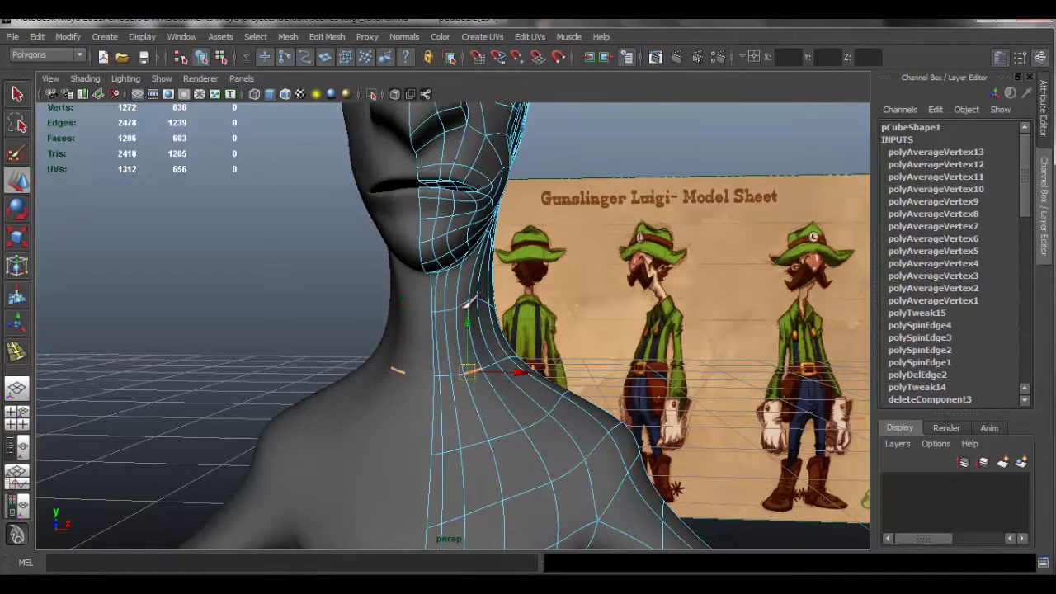